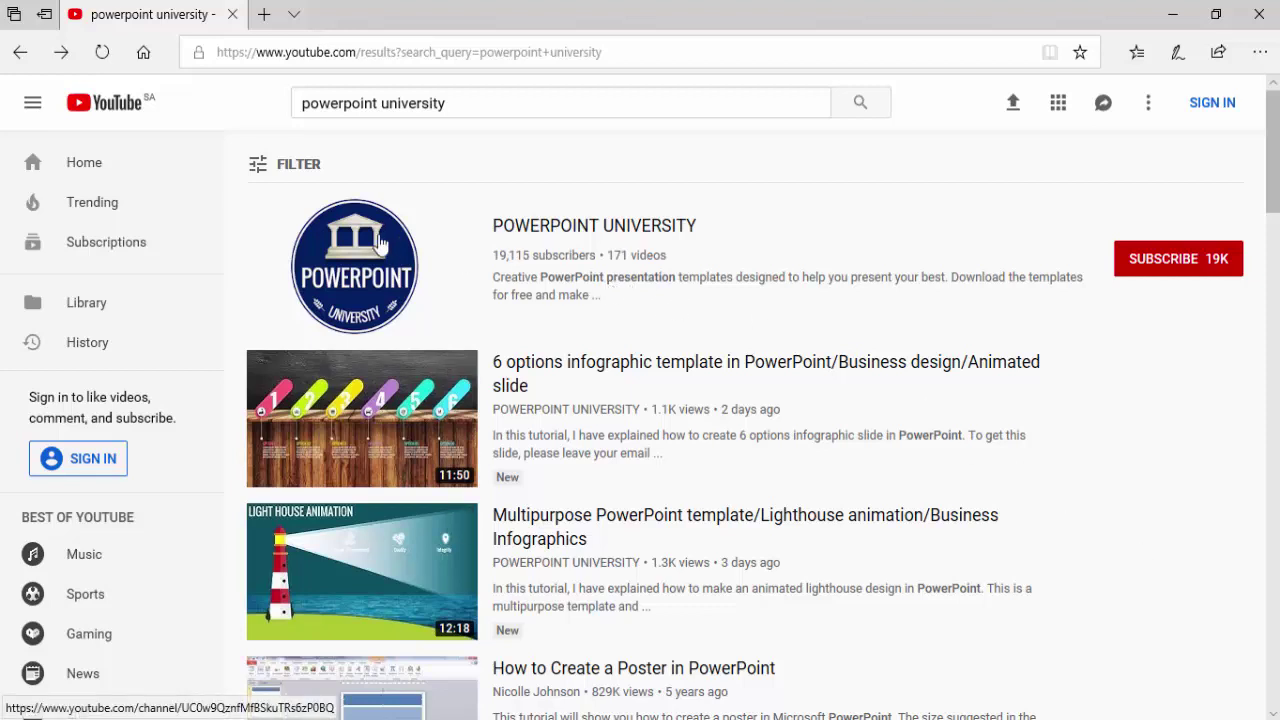
Step: Open the POWERPOINT UNIVERSITY channel's VIDEOS tab and scroll through its uploads
left_click(654, 233)
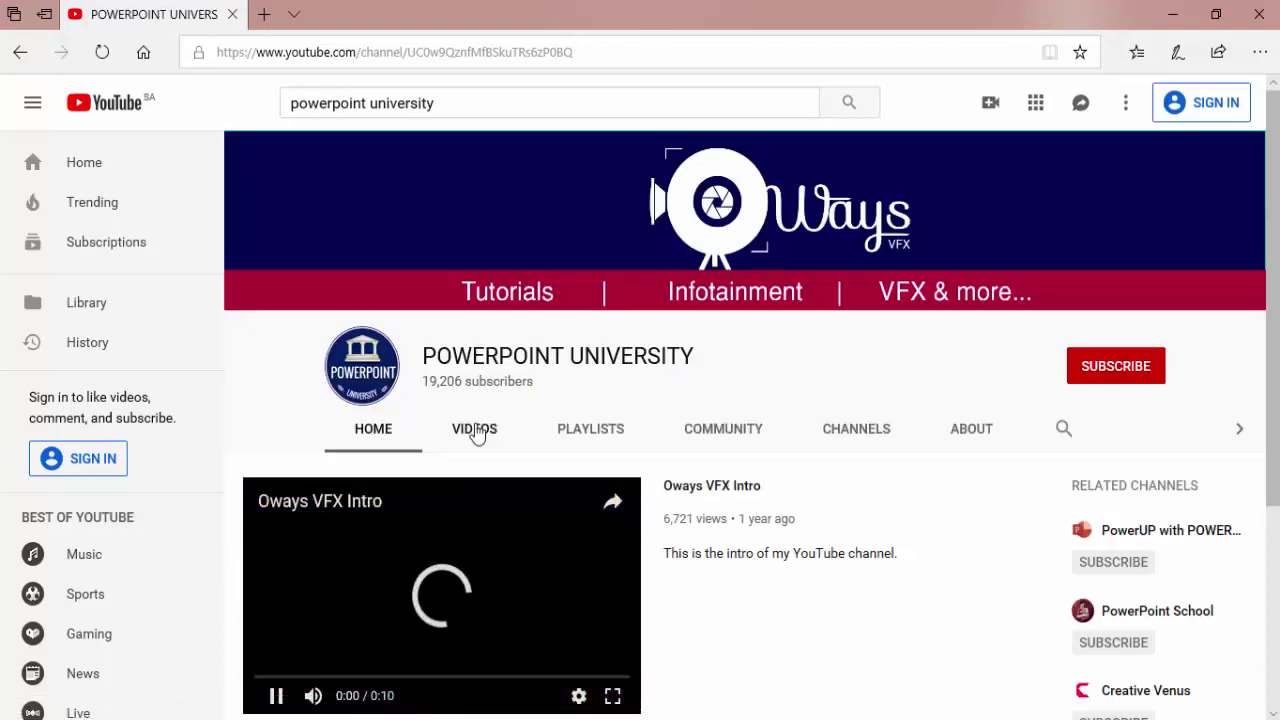
left_click(475, 429)
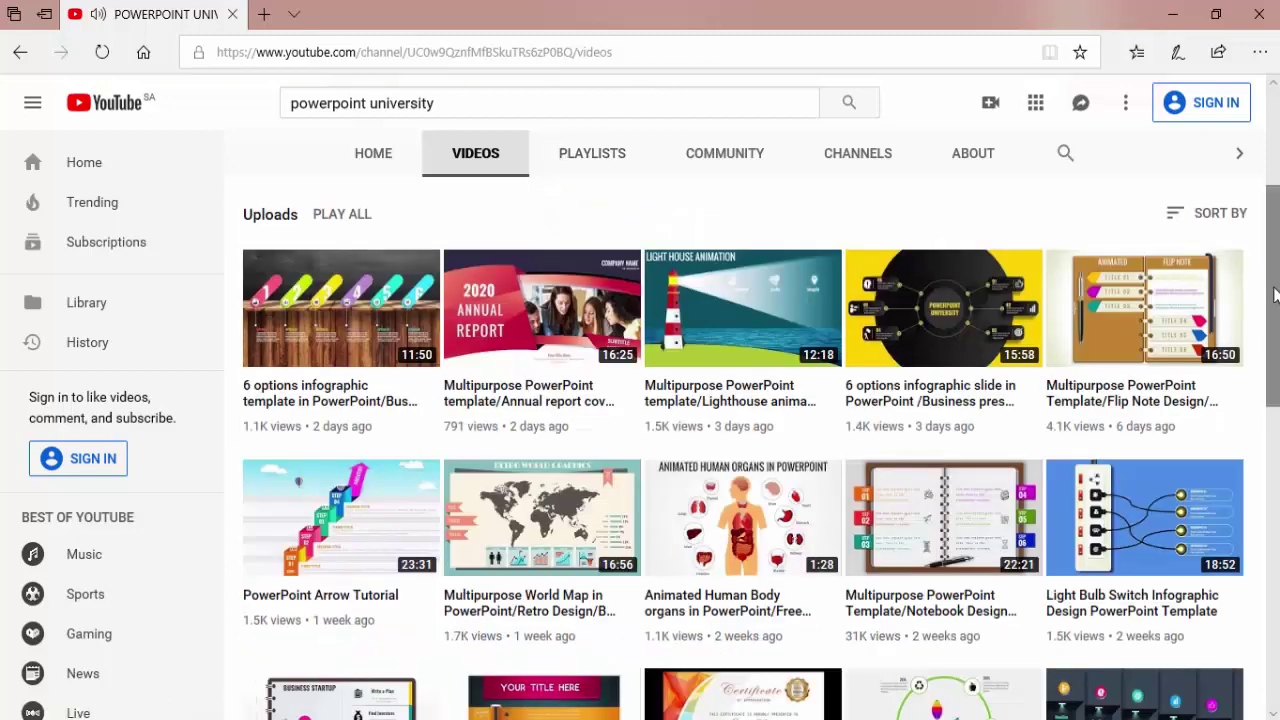
scroll(1275, 294, "up", 3)
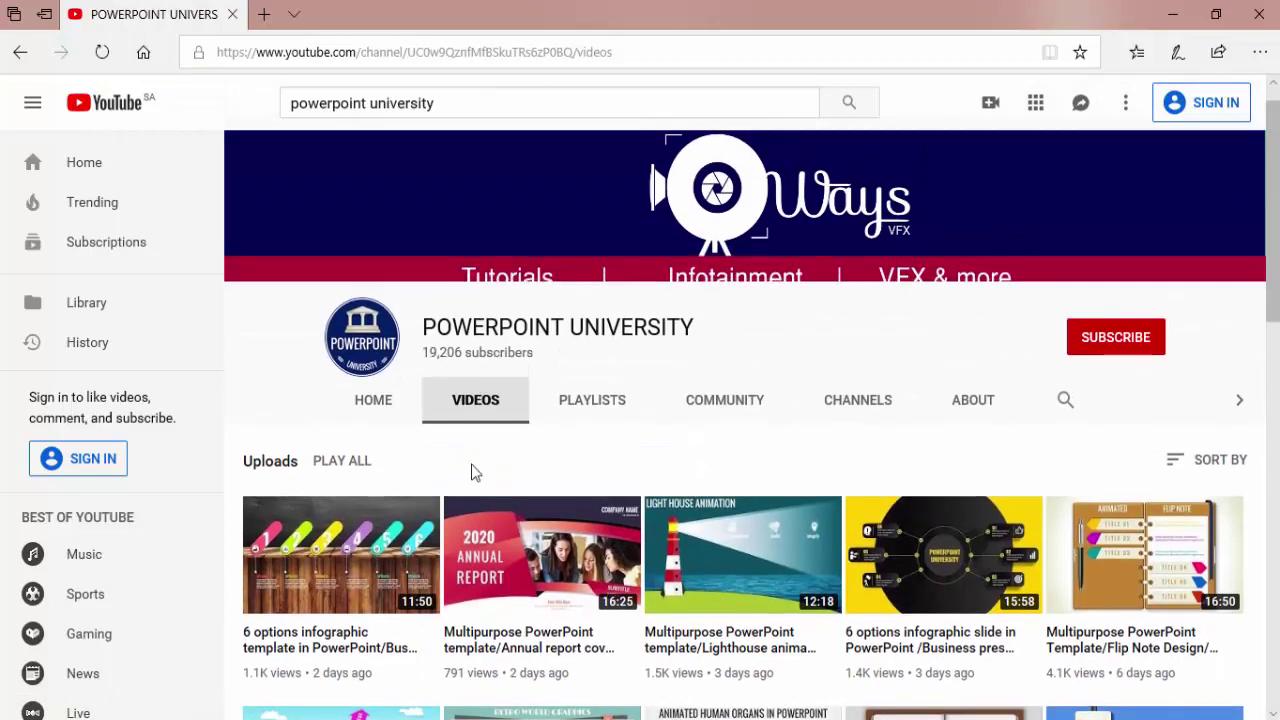
scroll(1275, 325, "down", 2)
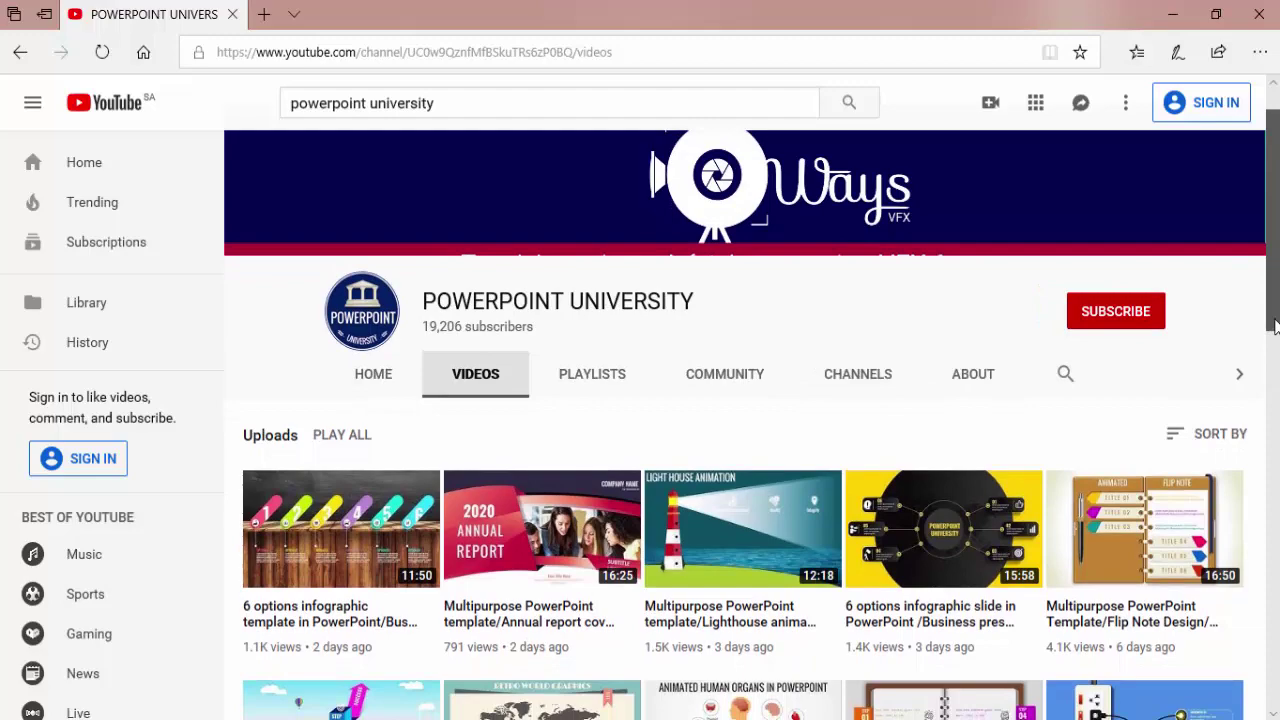
left_click_drag(1275, 325, 1275, 716)
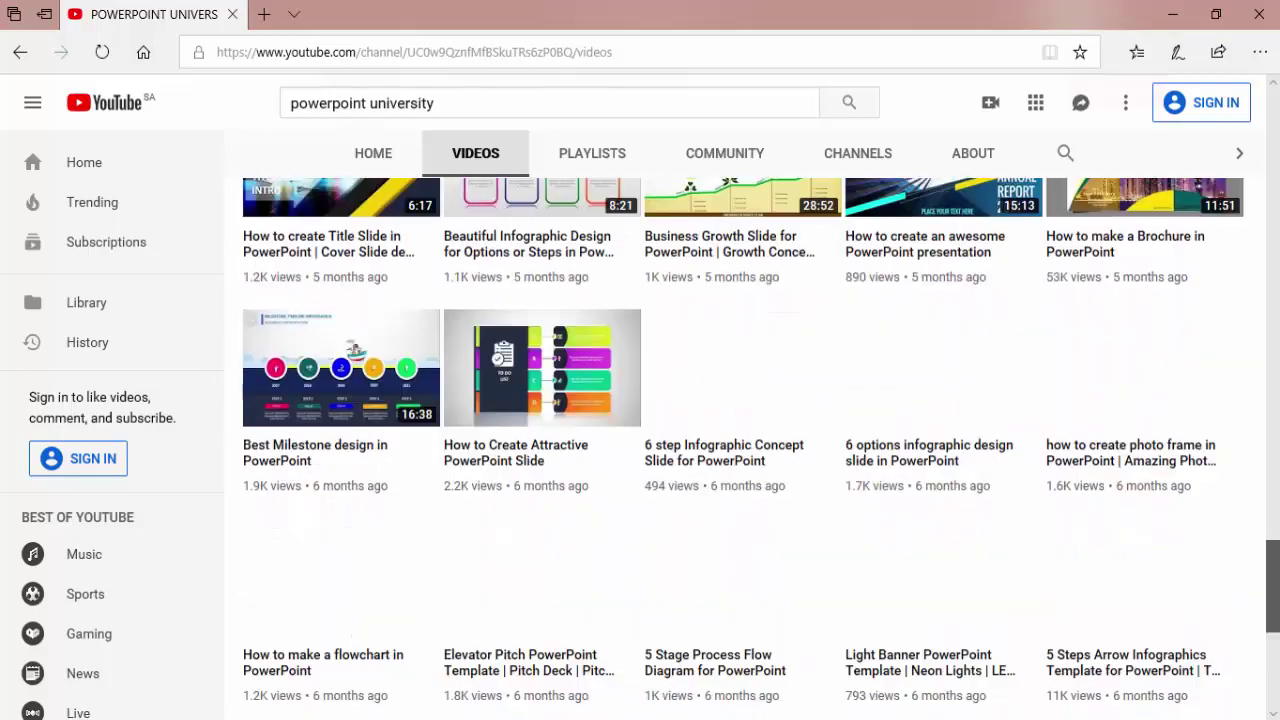
scroll(740, 420, "down", 1)
scroll(1272, 622, "down", 10)
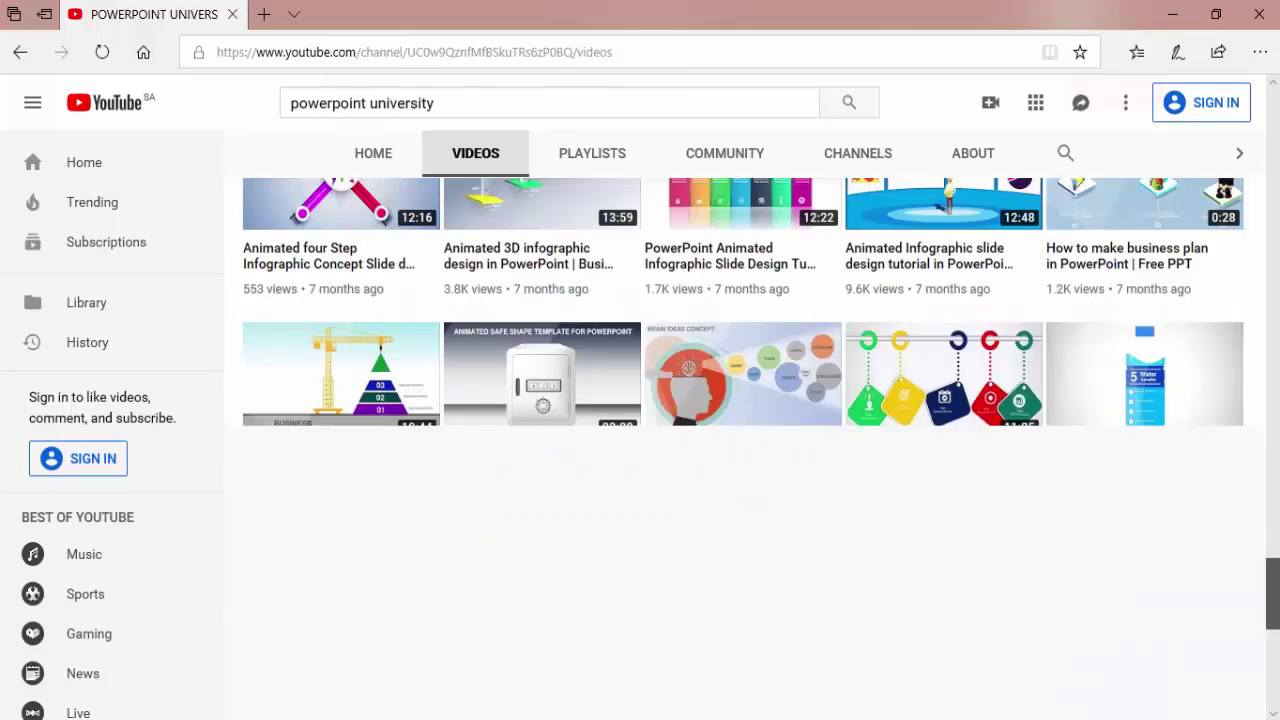
scroll(1272, 622, "up", 15)
scroll(1270, 622, "up", 20)
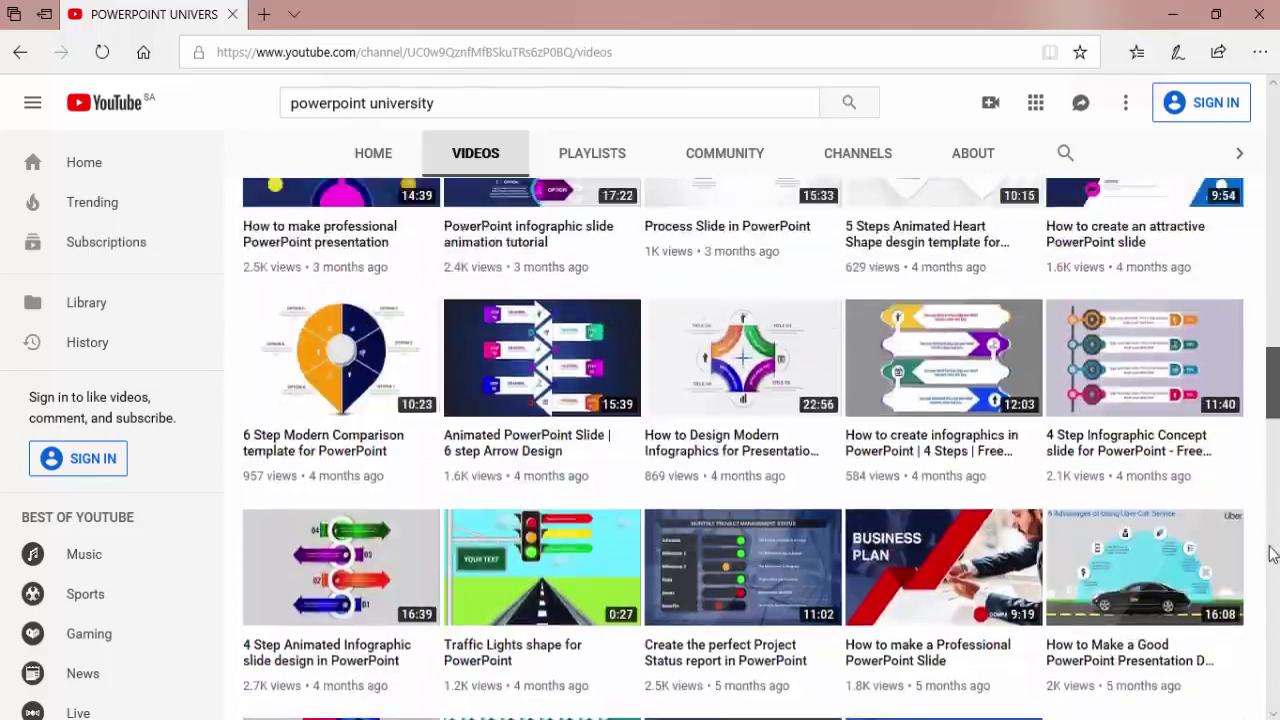
scroll(1276, 318, "up", 1)
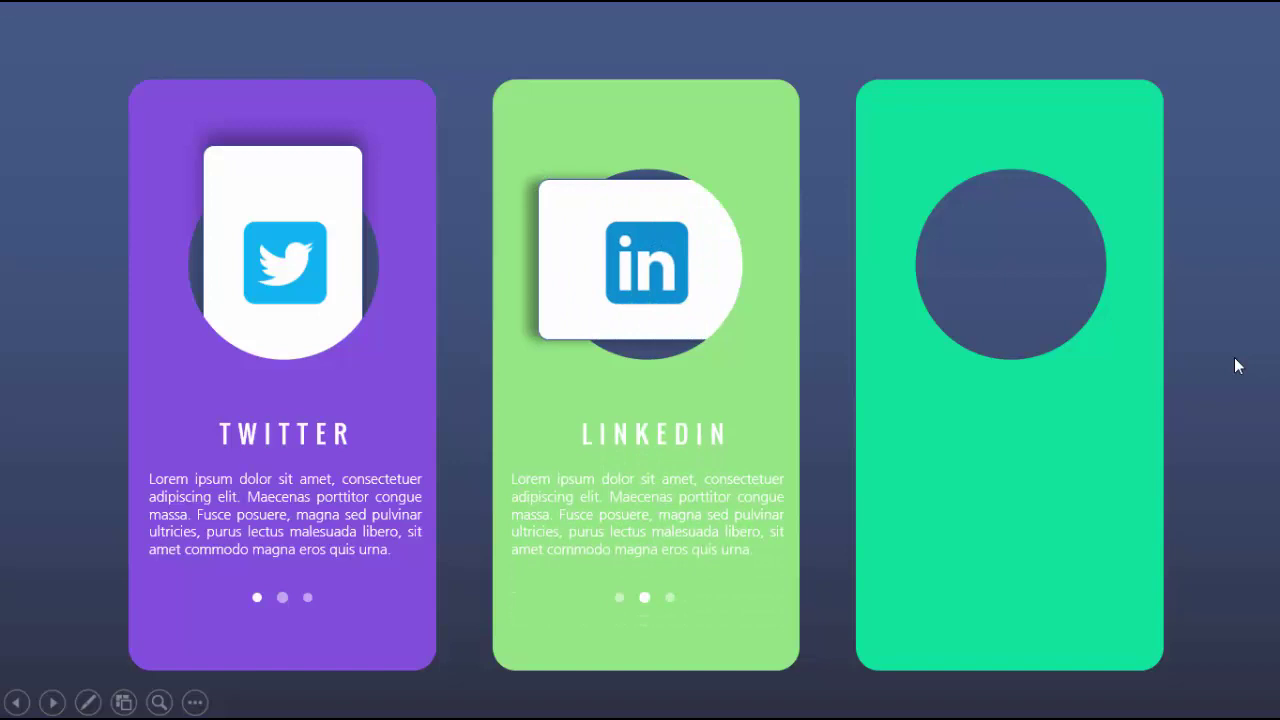
Step: Play through the Facebook, LinkedIn and Twitter card animations in the slide show
left_click(1236, 366)
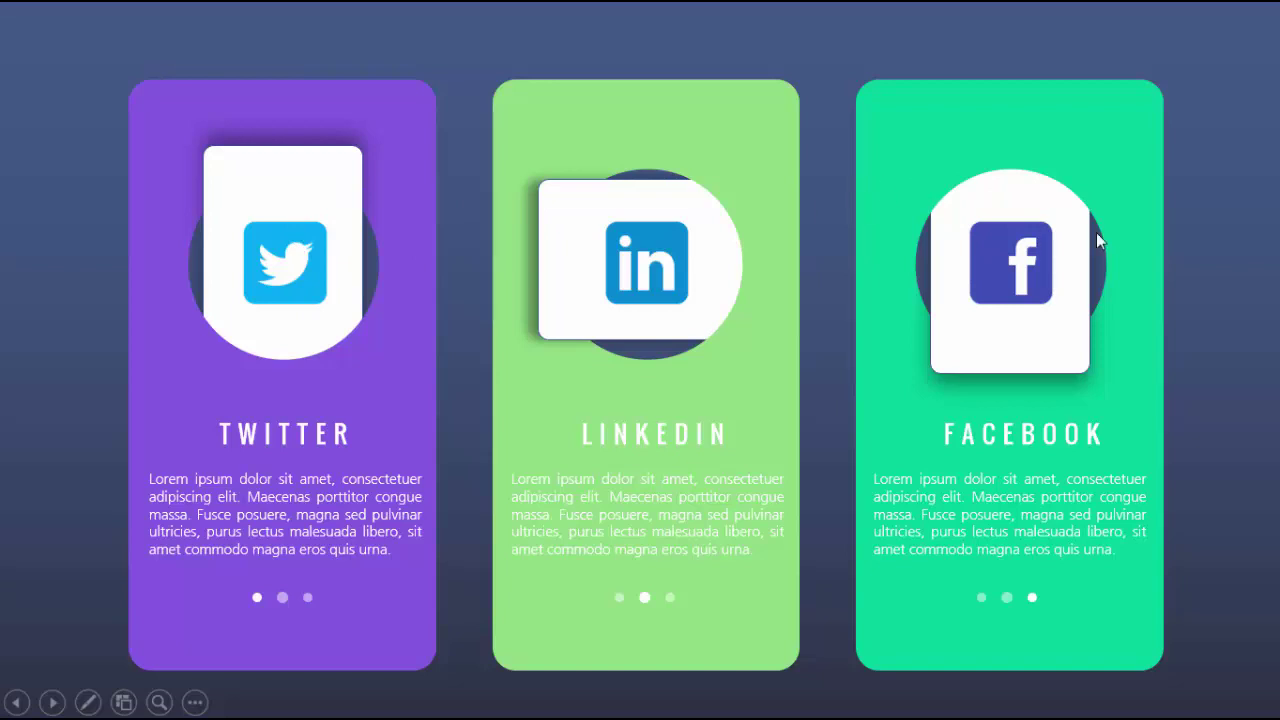
left_click(1200, 210)
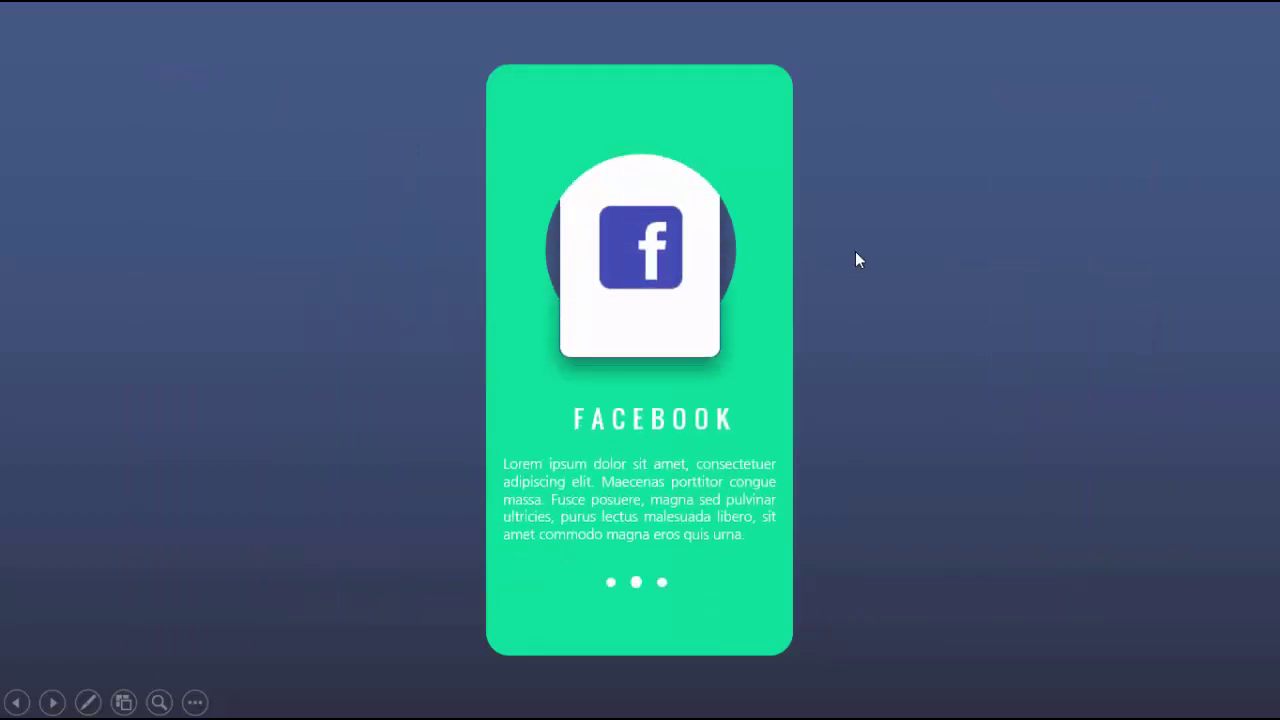
left_click(861, 252)
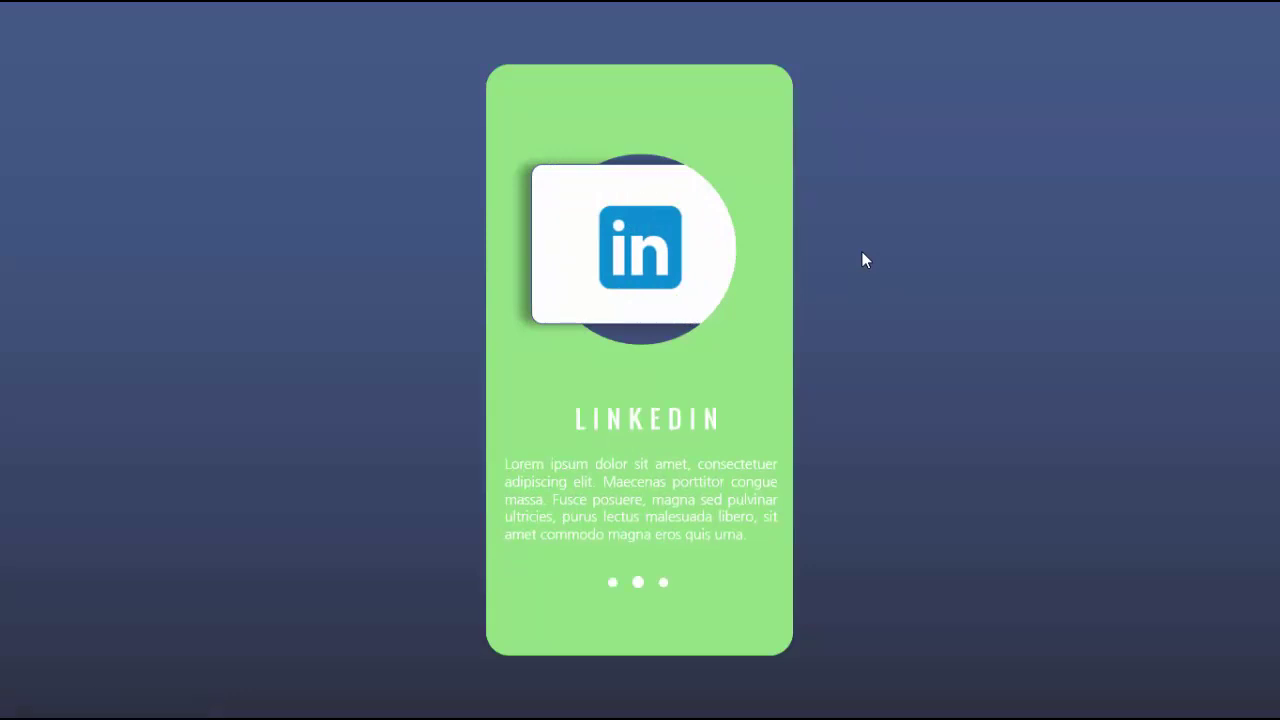
key("Right")
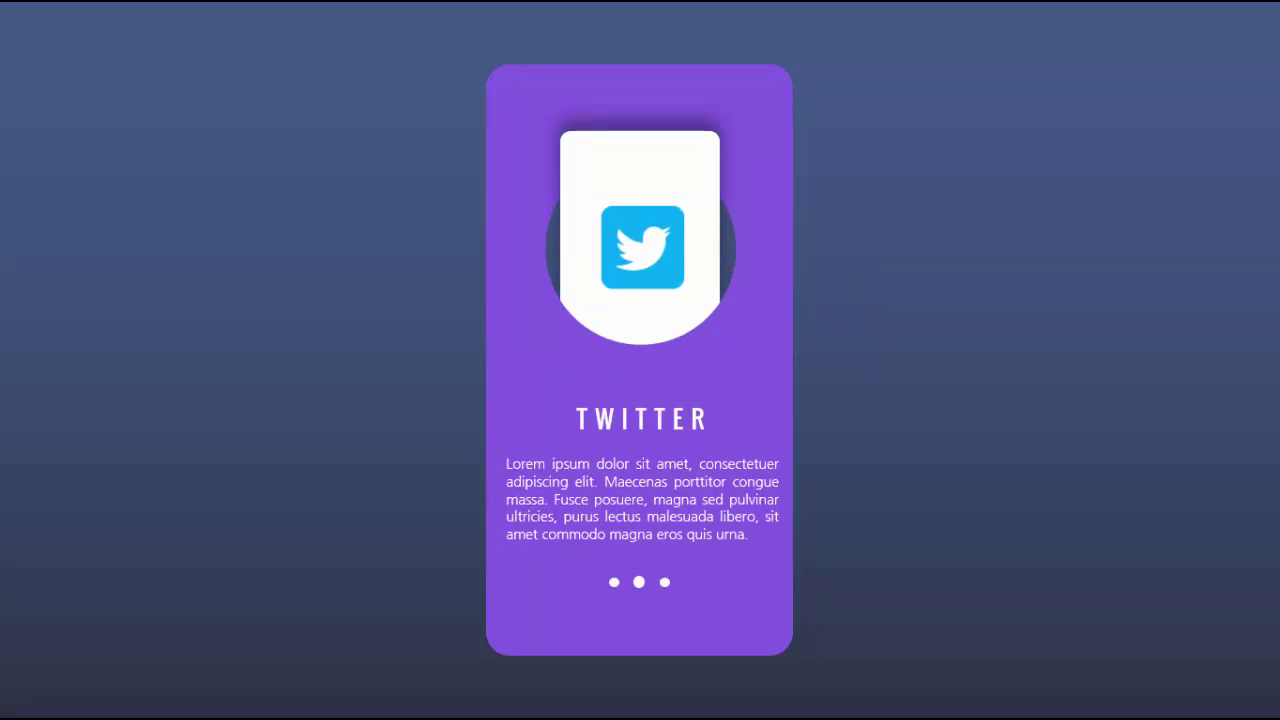
Step: End the show and give slide 2 a dark blue-gray linear gradient background at 90°
key("Escape")
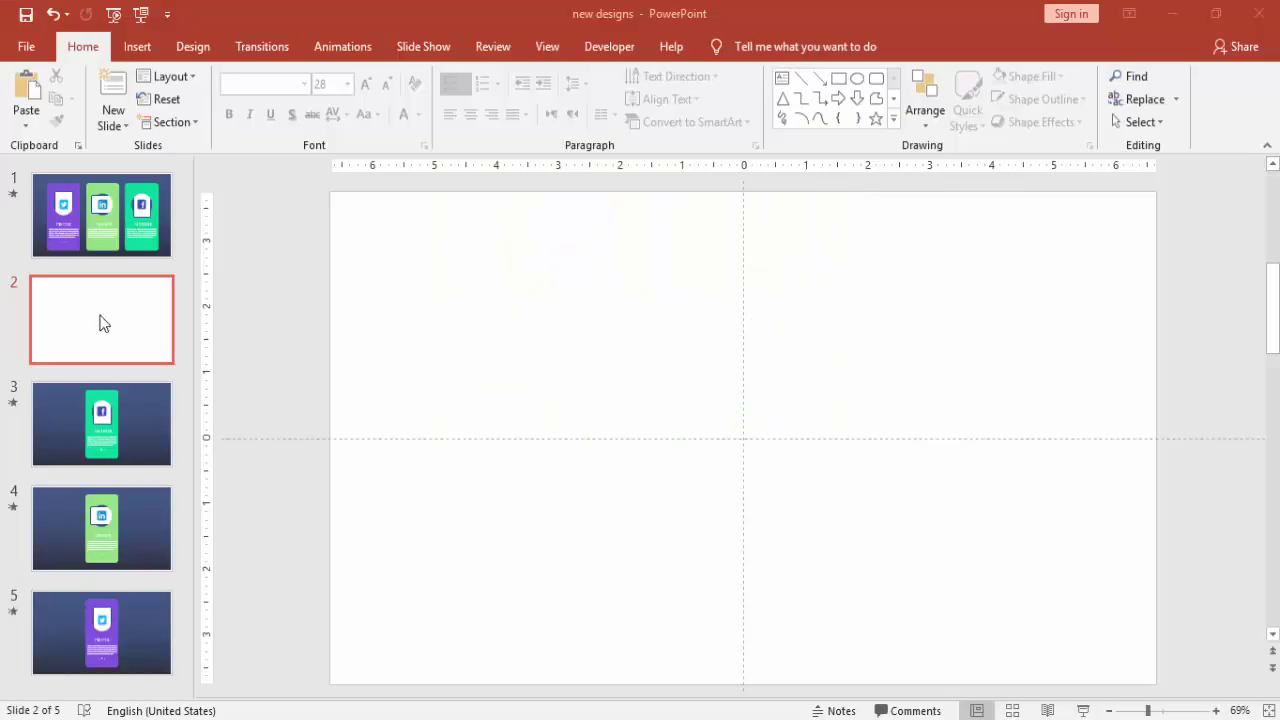
right_click(571, 272)
left_click(650, 438)
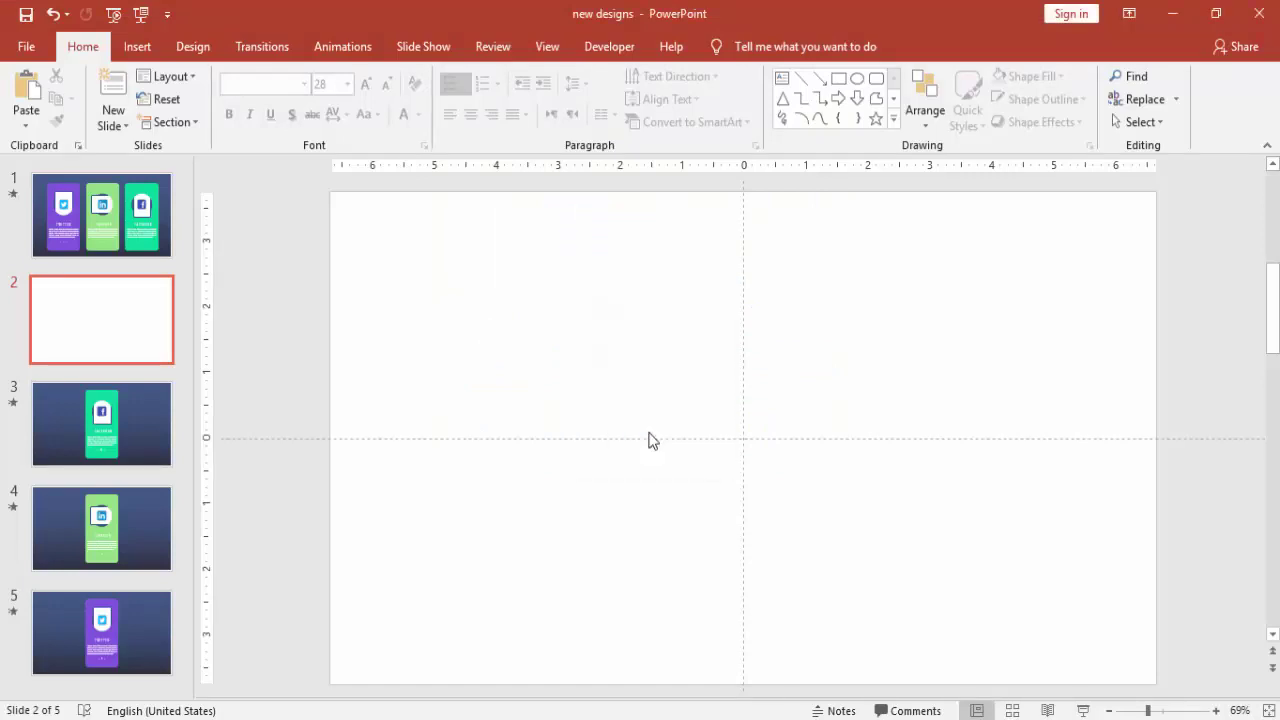
left_click(1056, 311)
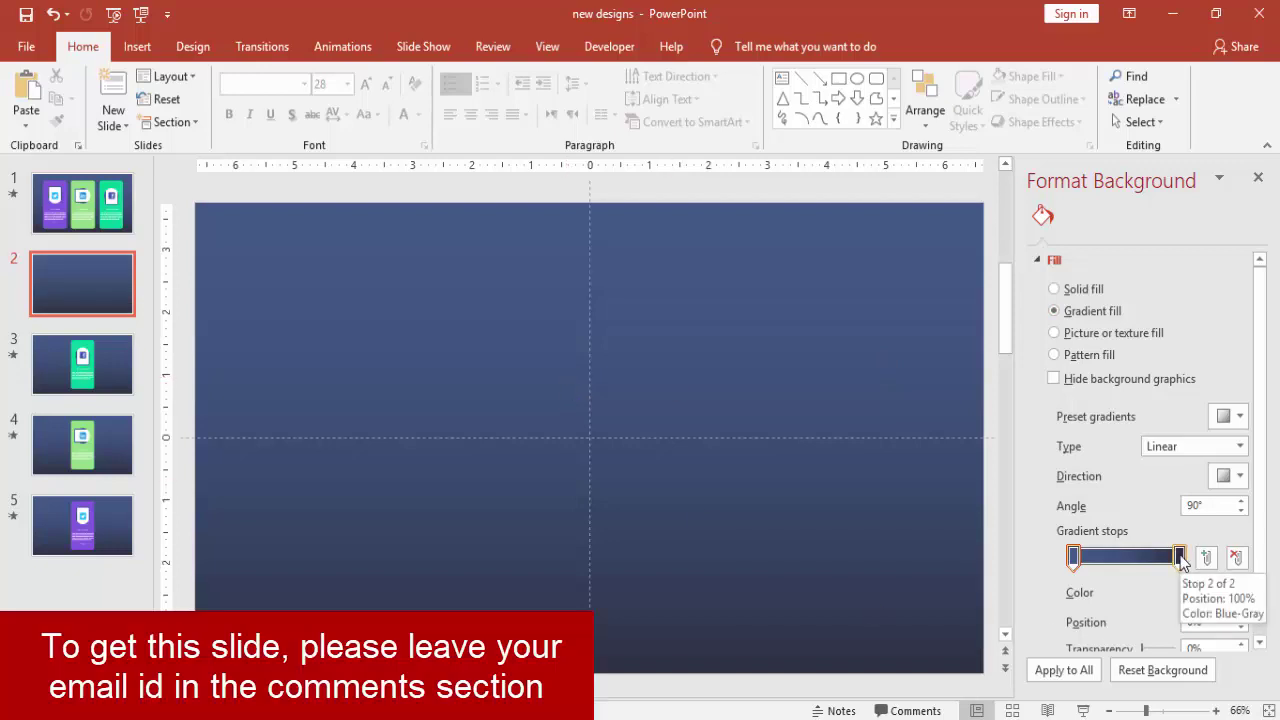
left_click(1258, 178)
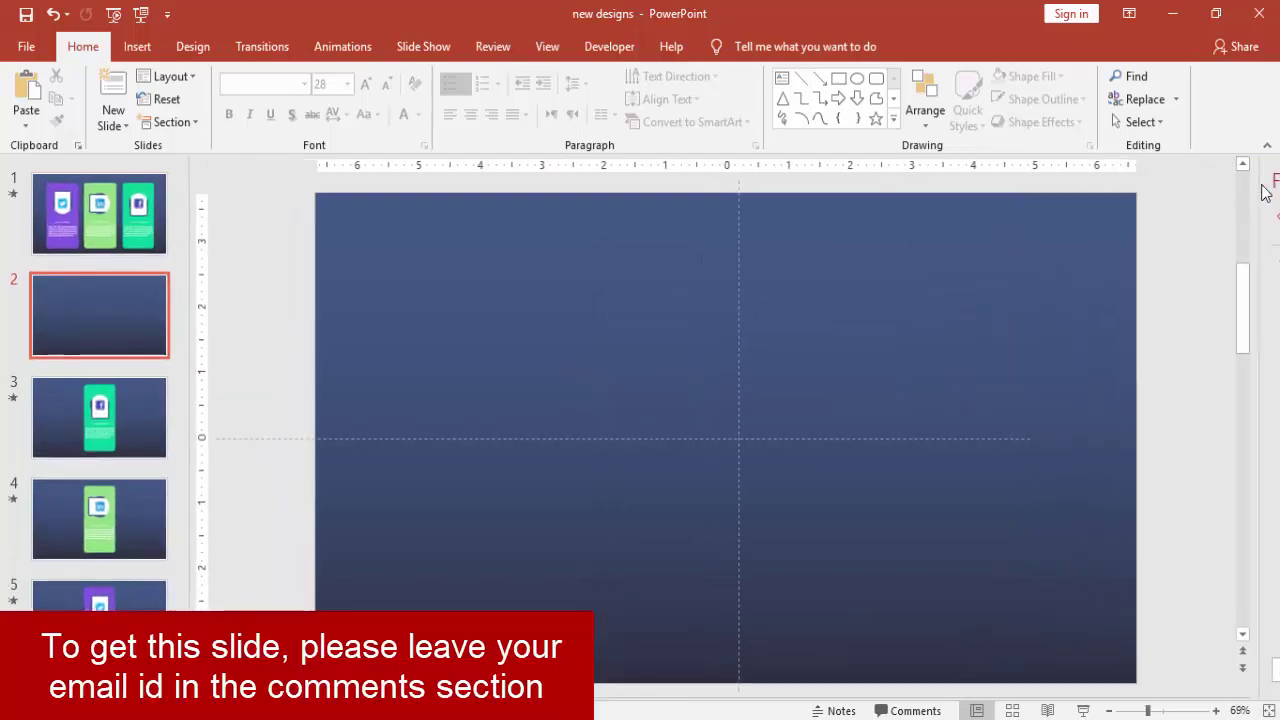
left_click(134, 48)
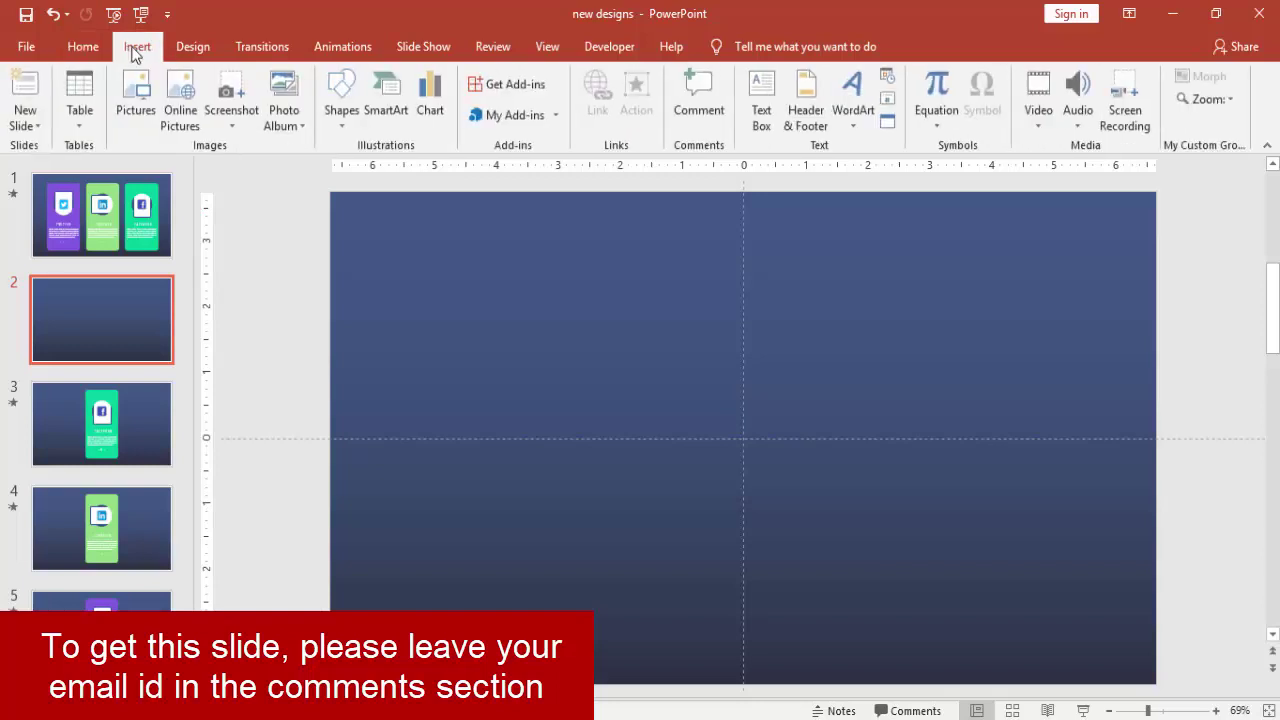
left_click(343, 110)
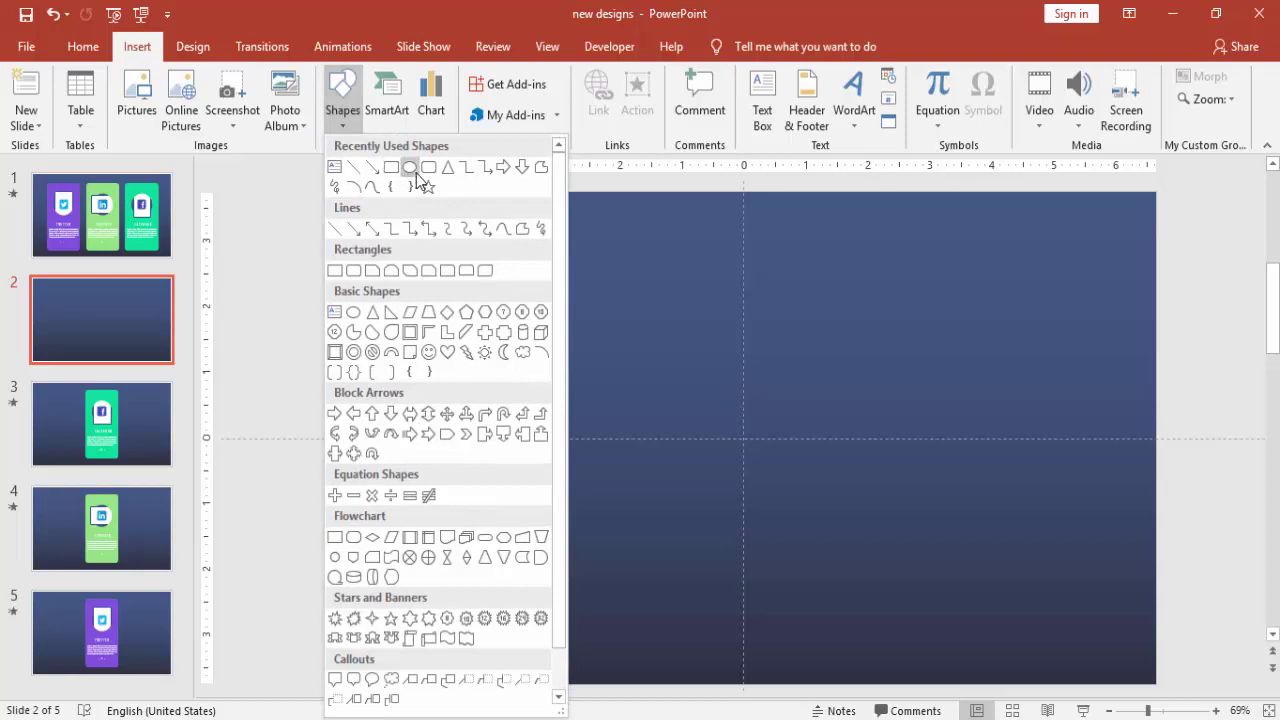
Step: Draw a tall rounded rectangle with slightly reduced corner rounding on slide 2
left_click(354, 271)
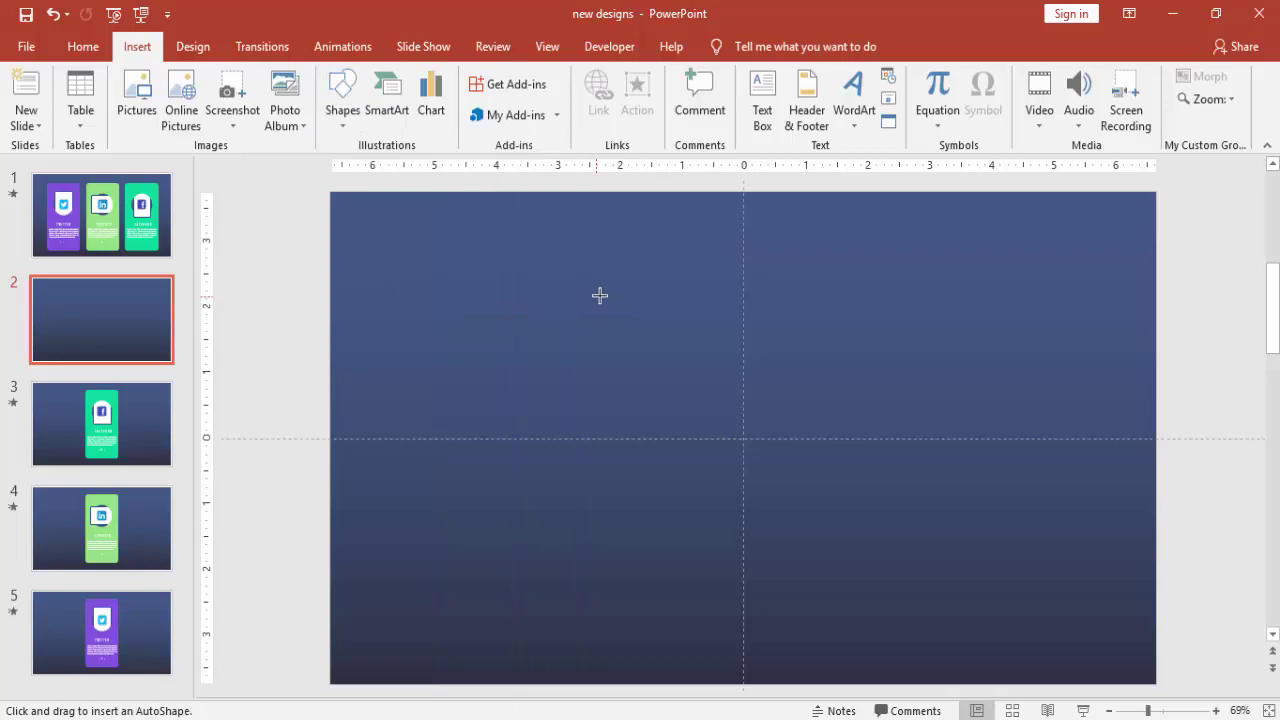
mouse_move(600, 295)
left_mouse_down()
mouse_move(754, 514)
mouse_move(803, 623)
mouse_move(800, 652)
left_mouse_up()
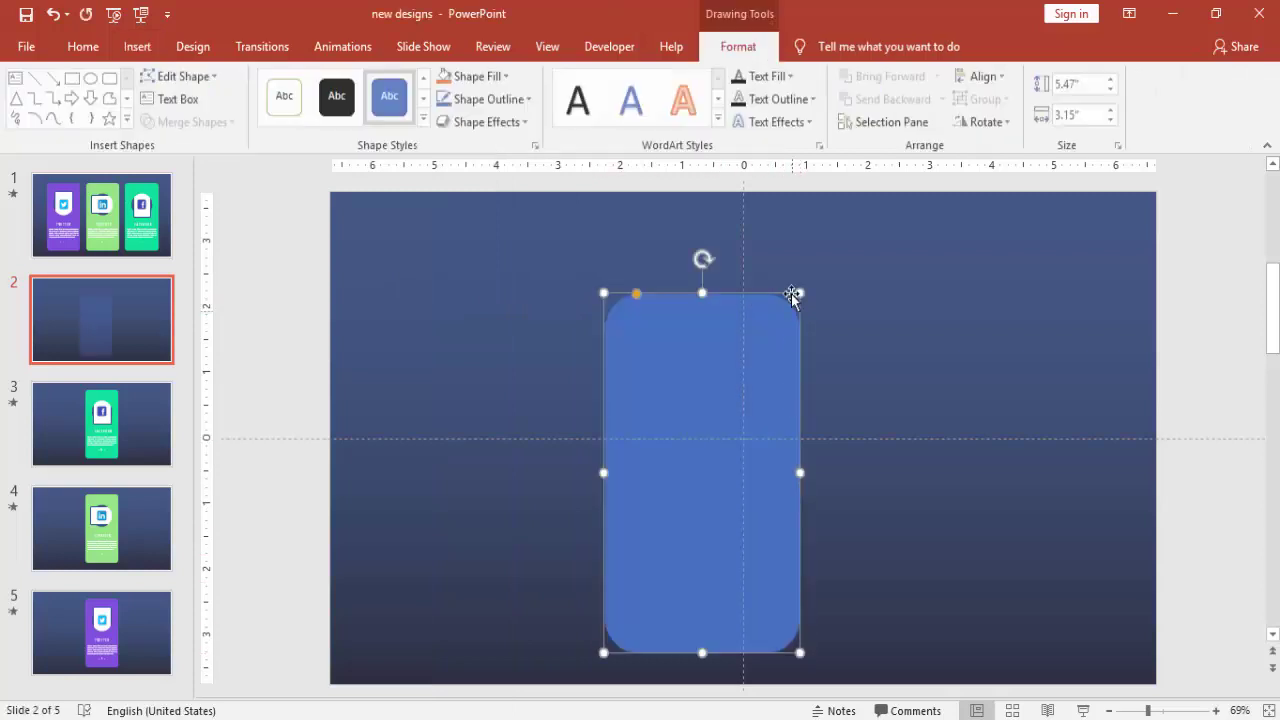
left_click_drag(705, 297, 702, 261)
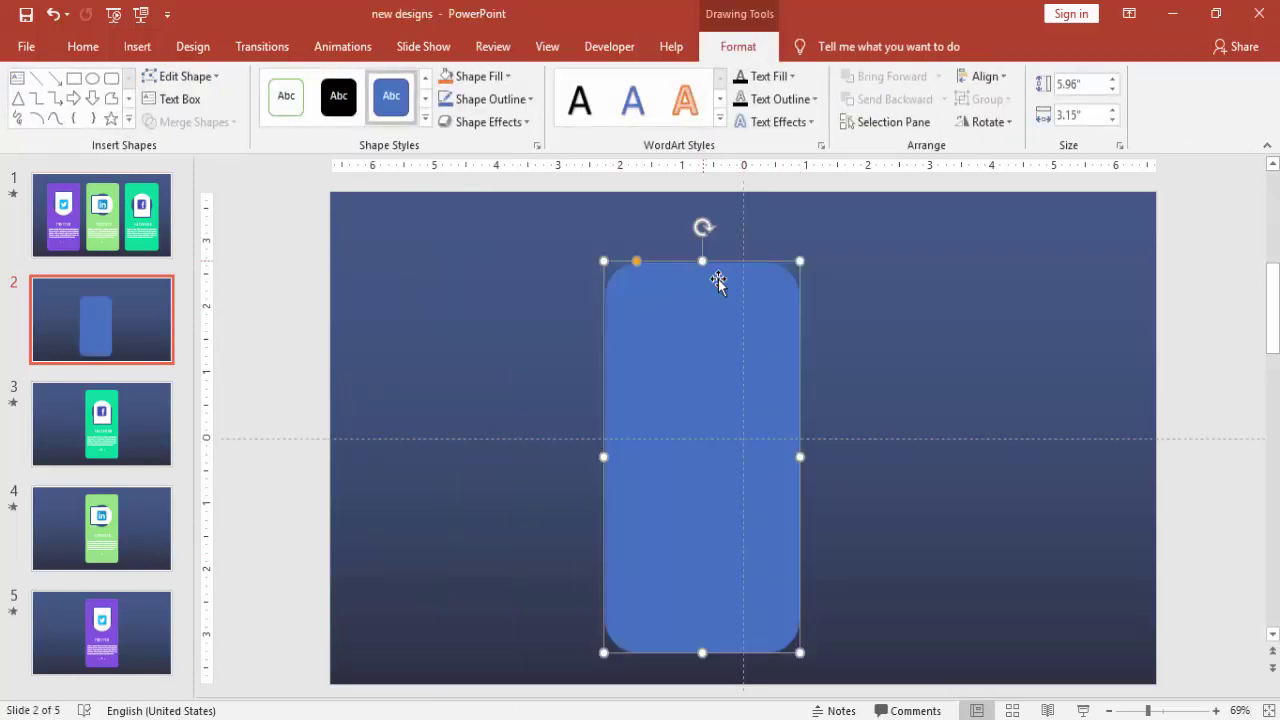
left_click_drag(800, 449, 807, 449)
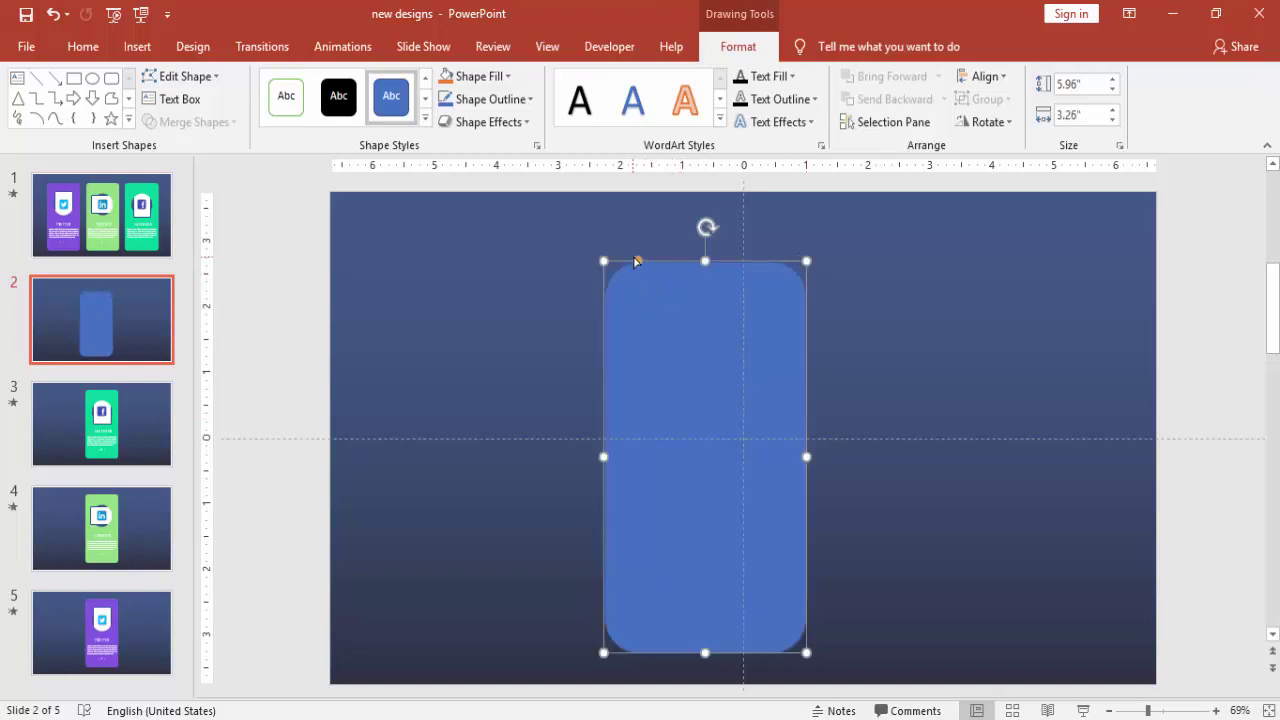
left_click_drag(637, 263, 617, 263)
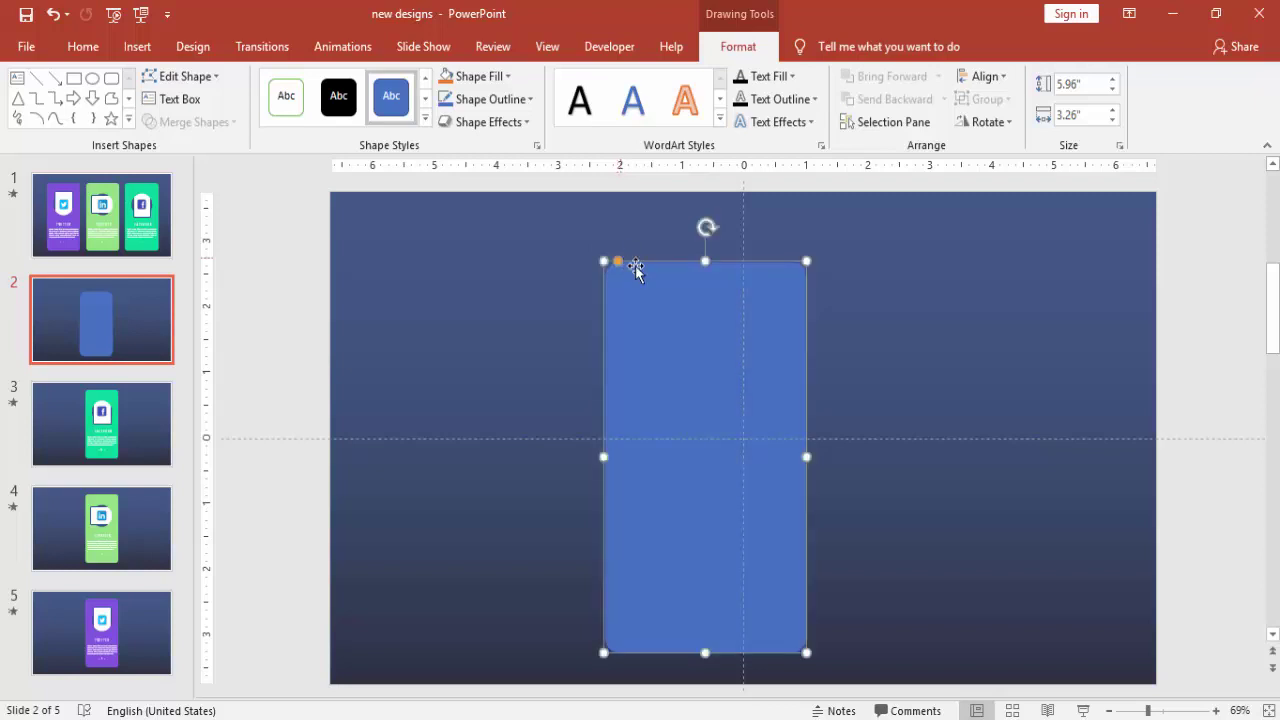
Step: Remove the rectangle's outline, fill it green, and move it to the left
left_click(508, 104)
left_click(516, 314)
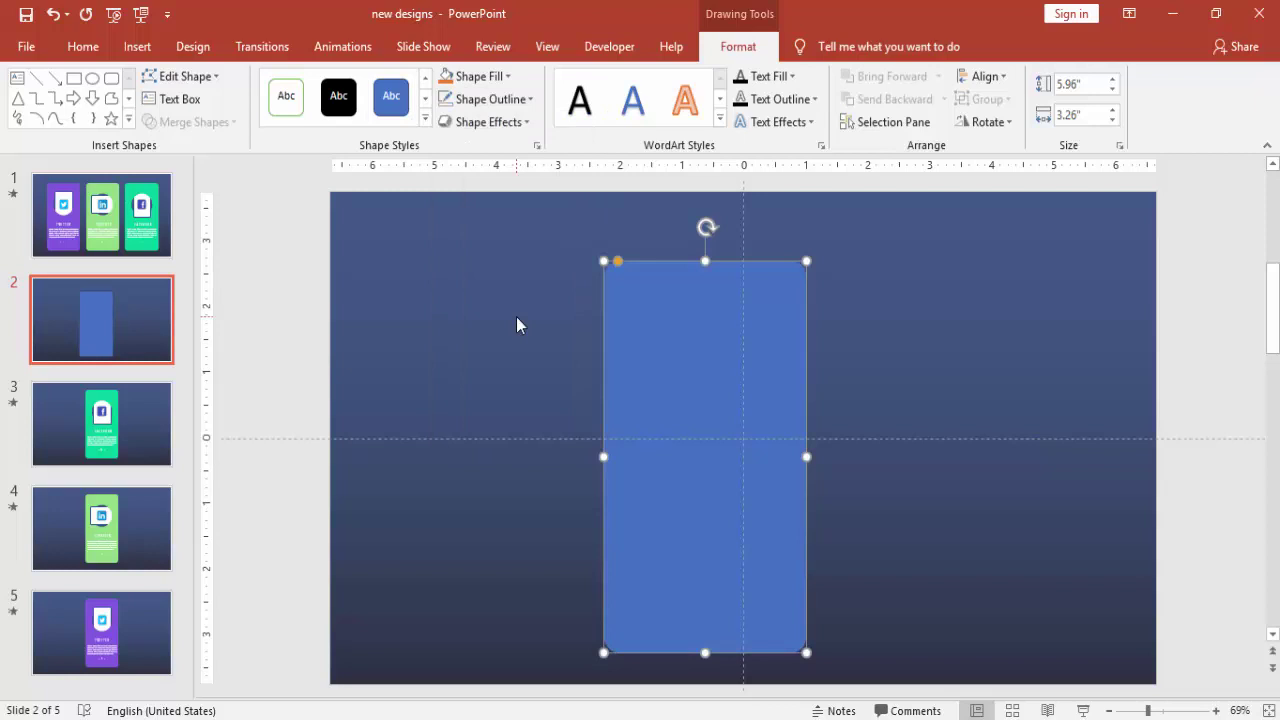
left_click(490, 83)
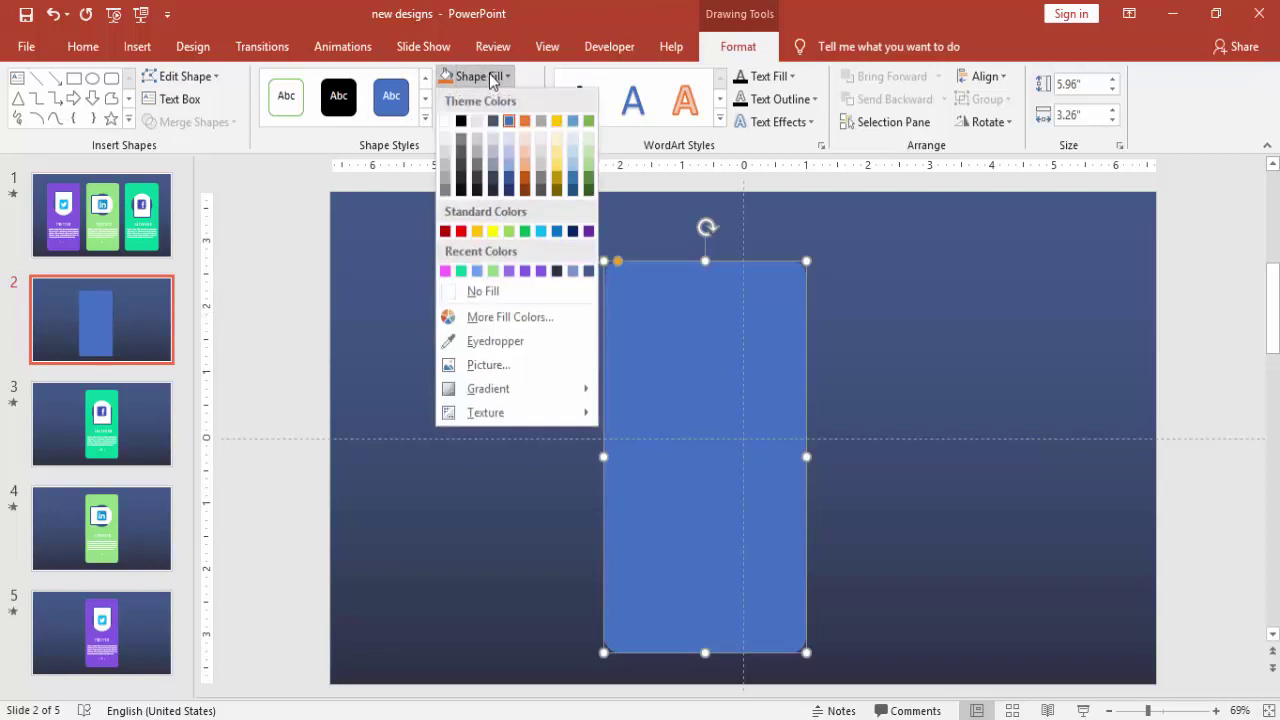
left_click(461, 271)
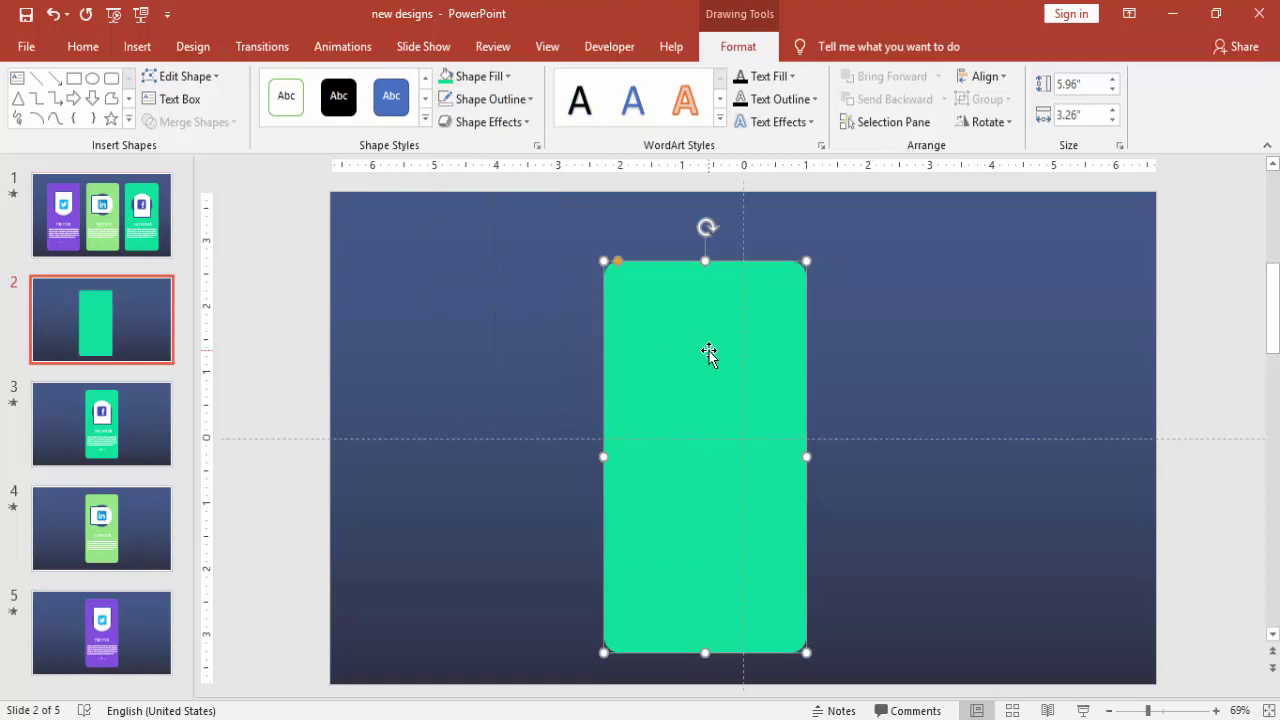
left_click_drag(709, 351, 538, 349)
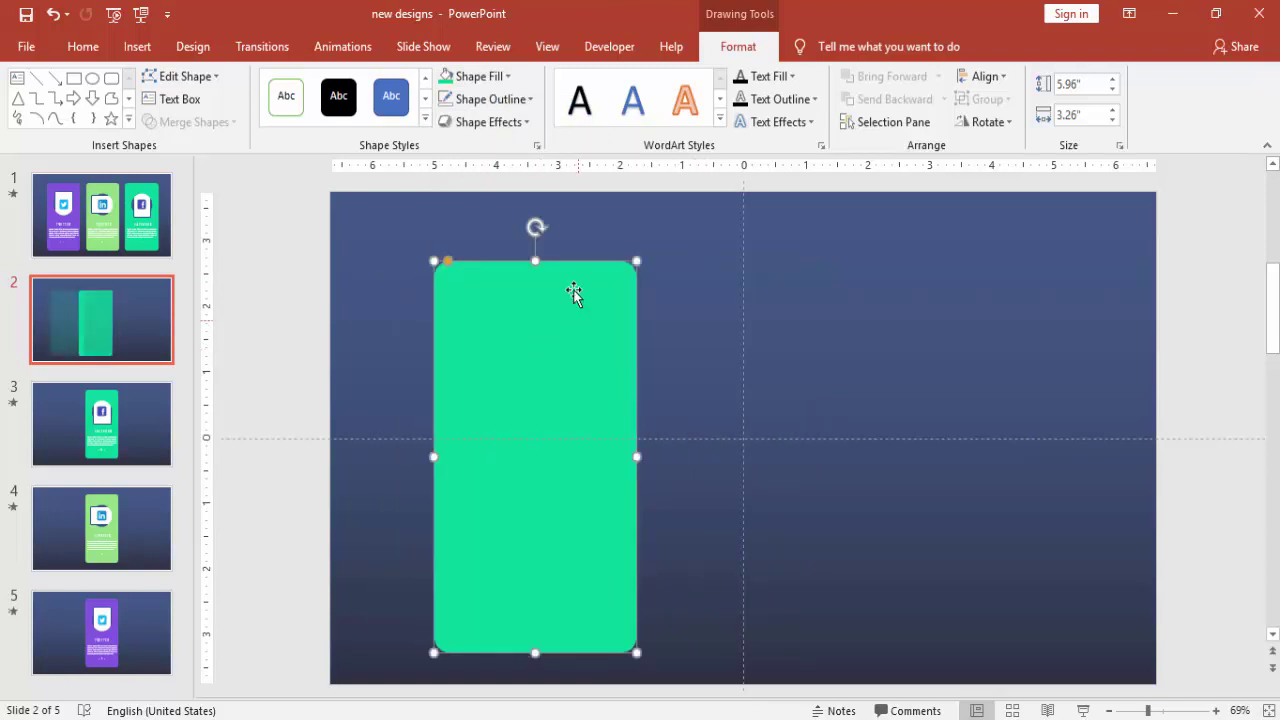
left_click(271, 223)
Step: Draw an outline-free circle centred near the top of the green card
left_click(137, 46)
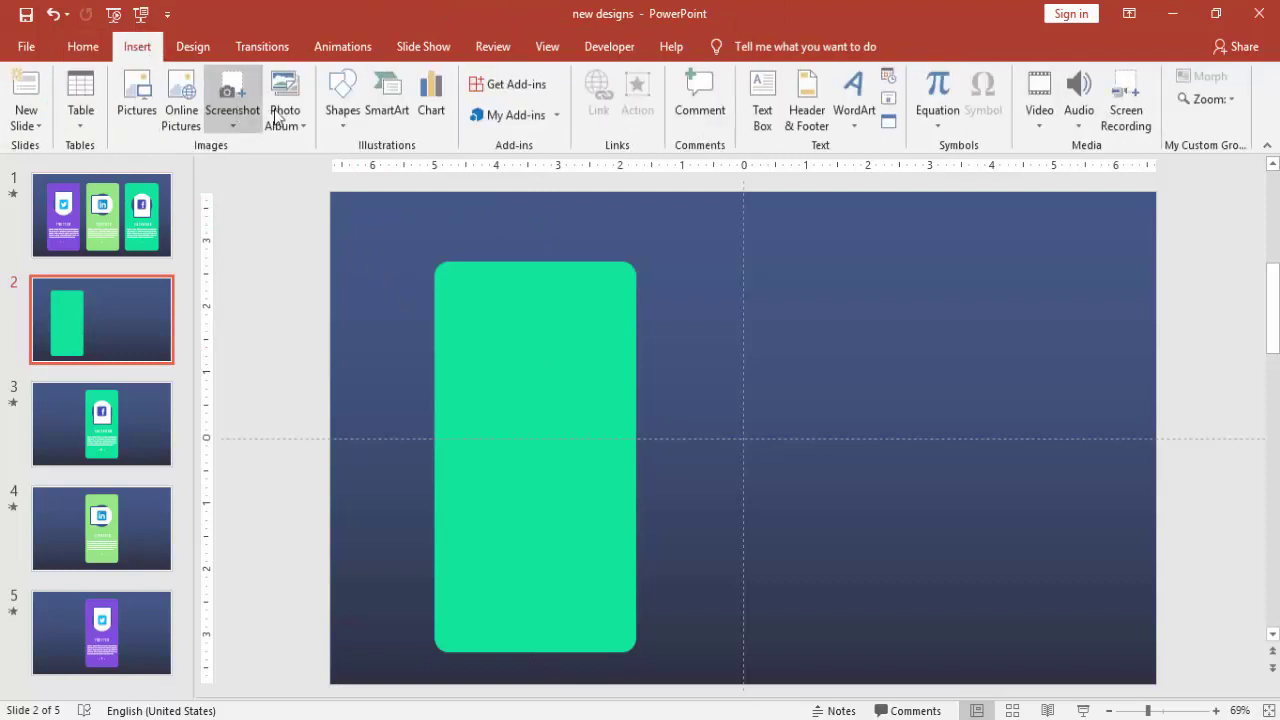
left_click(339, 117)
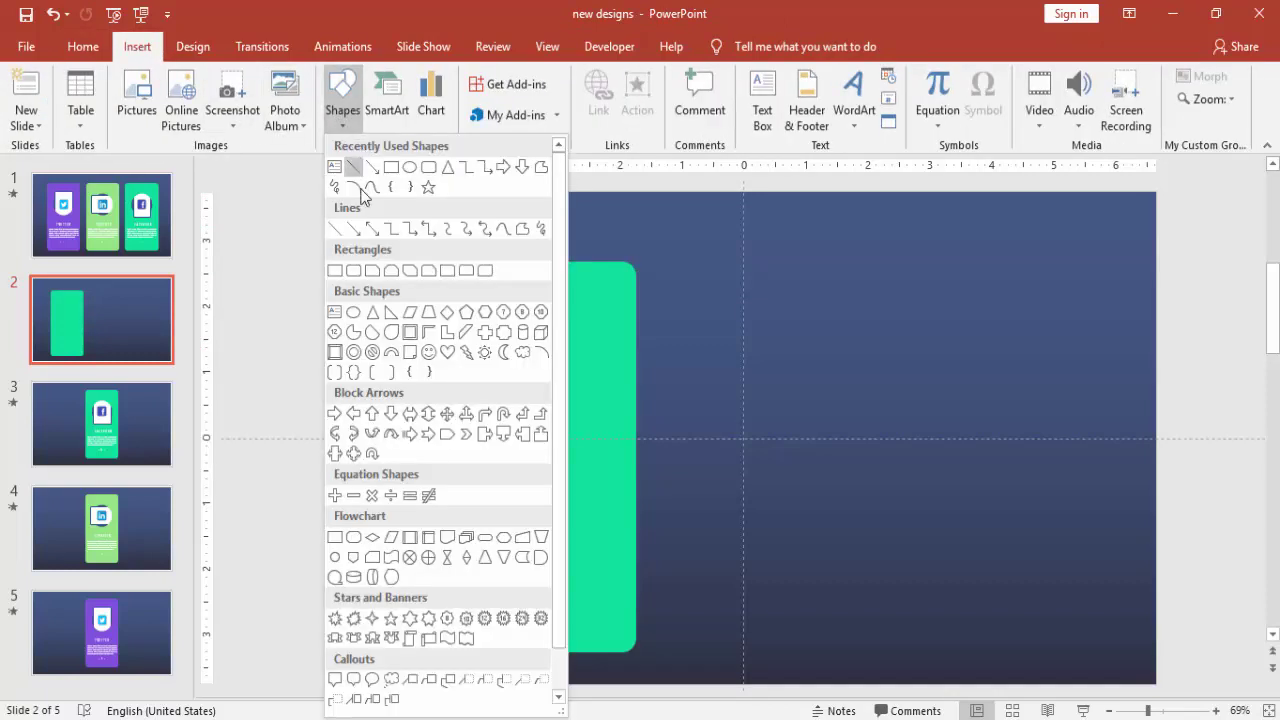
left_click(355, 314)
left_click_drag(488, 308, 600, 427)
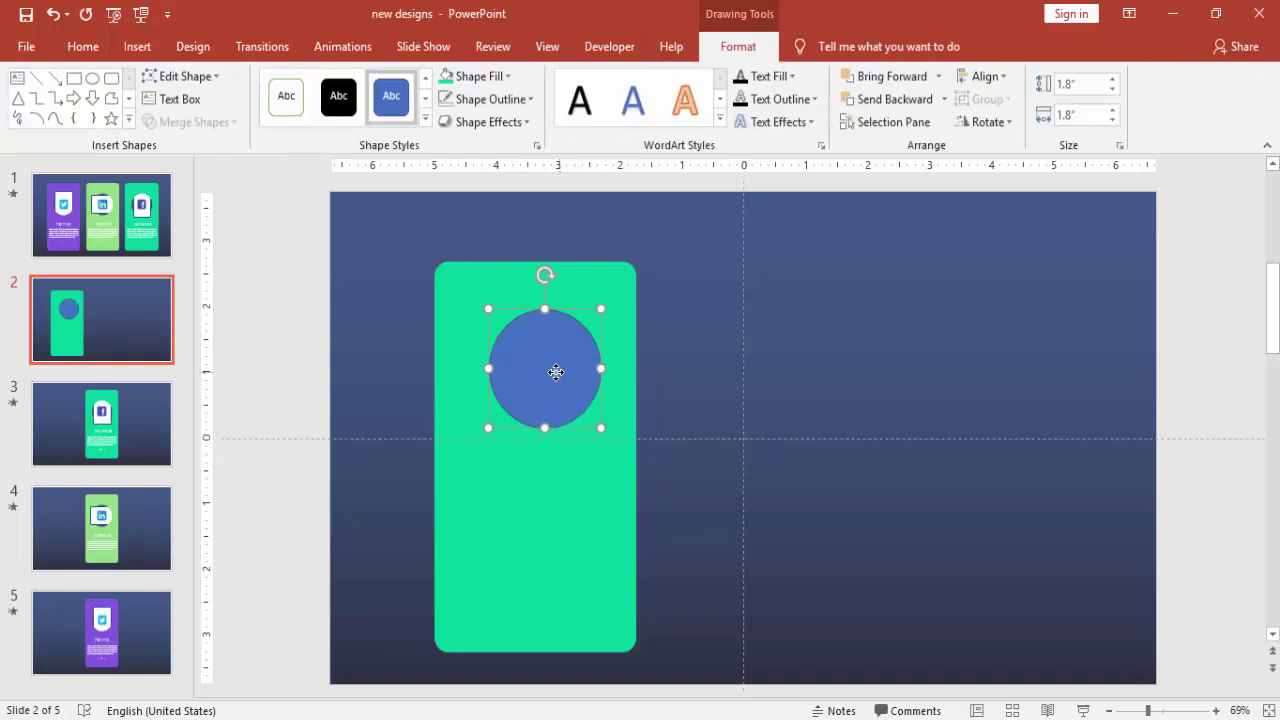
left_click_drag(554, 371, 545, 369)
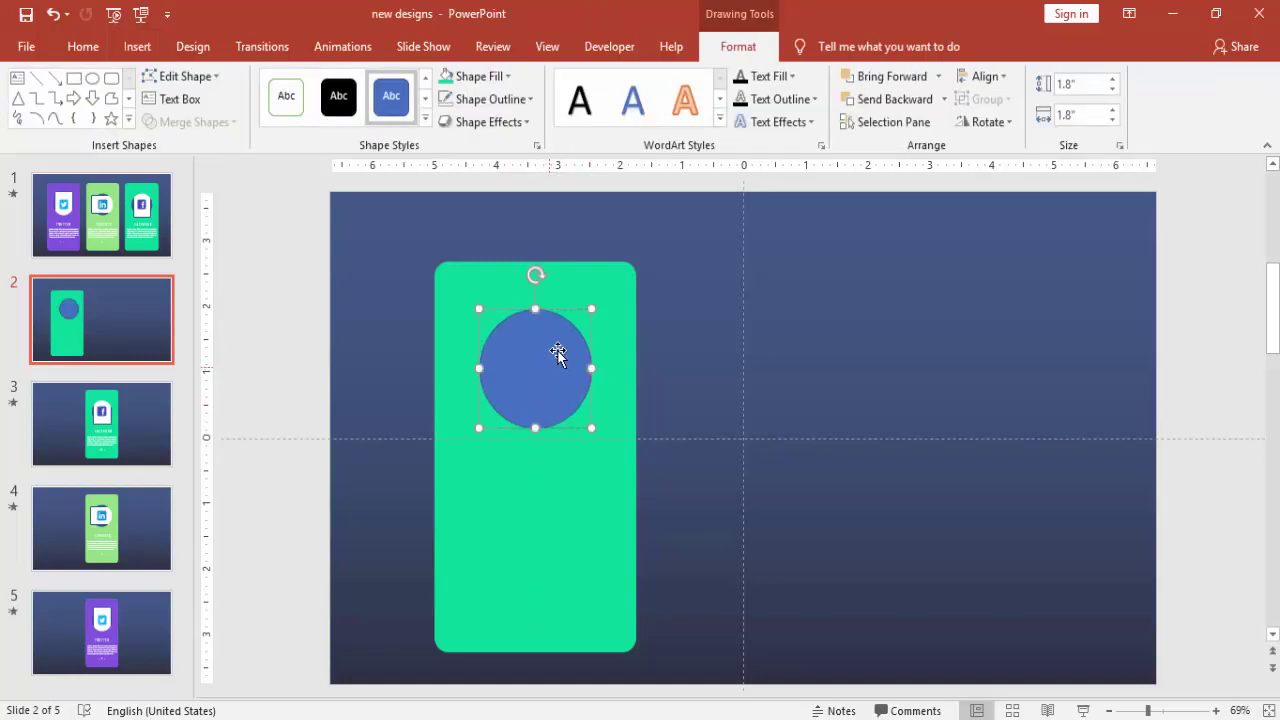
left_click(521, 101)
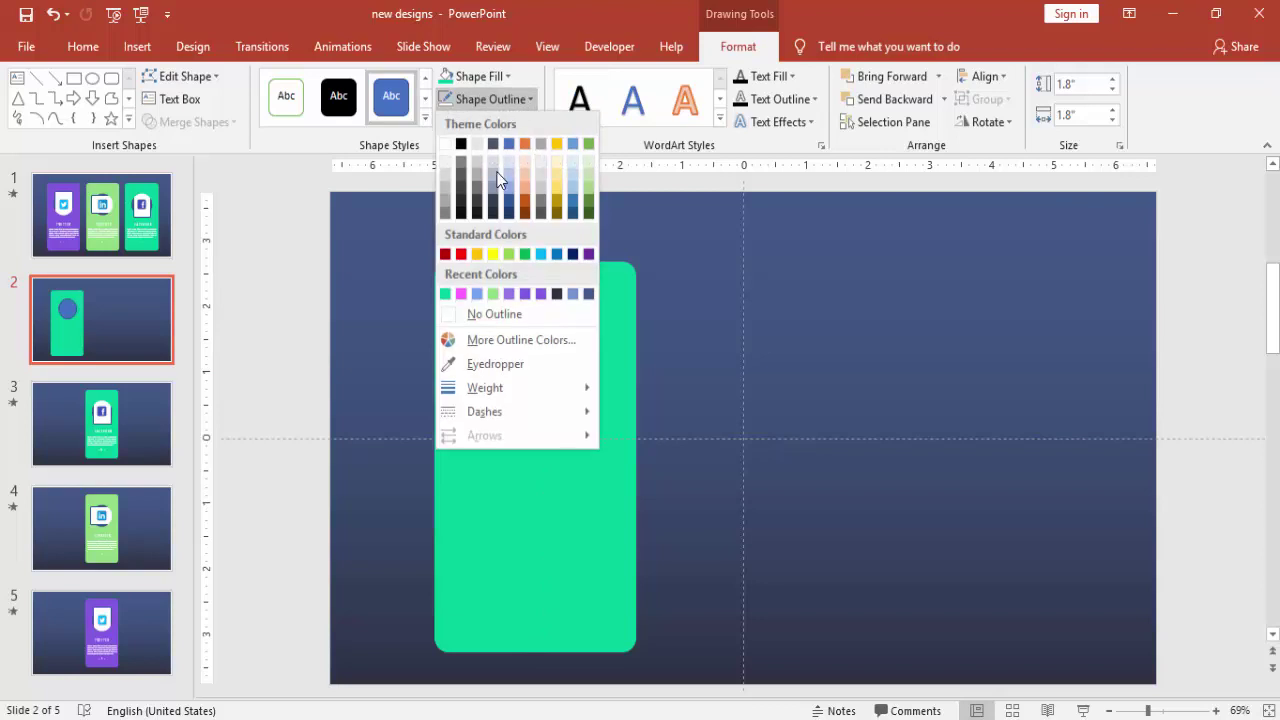
left_click(487, 315)
Step: Subtract the circle from the green card using Merge Shapes, then nudge the card up-left
left_click(463, 275)
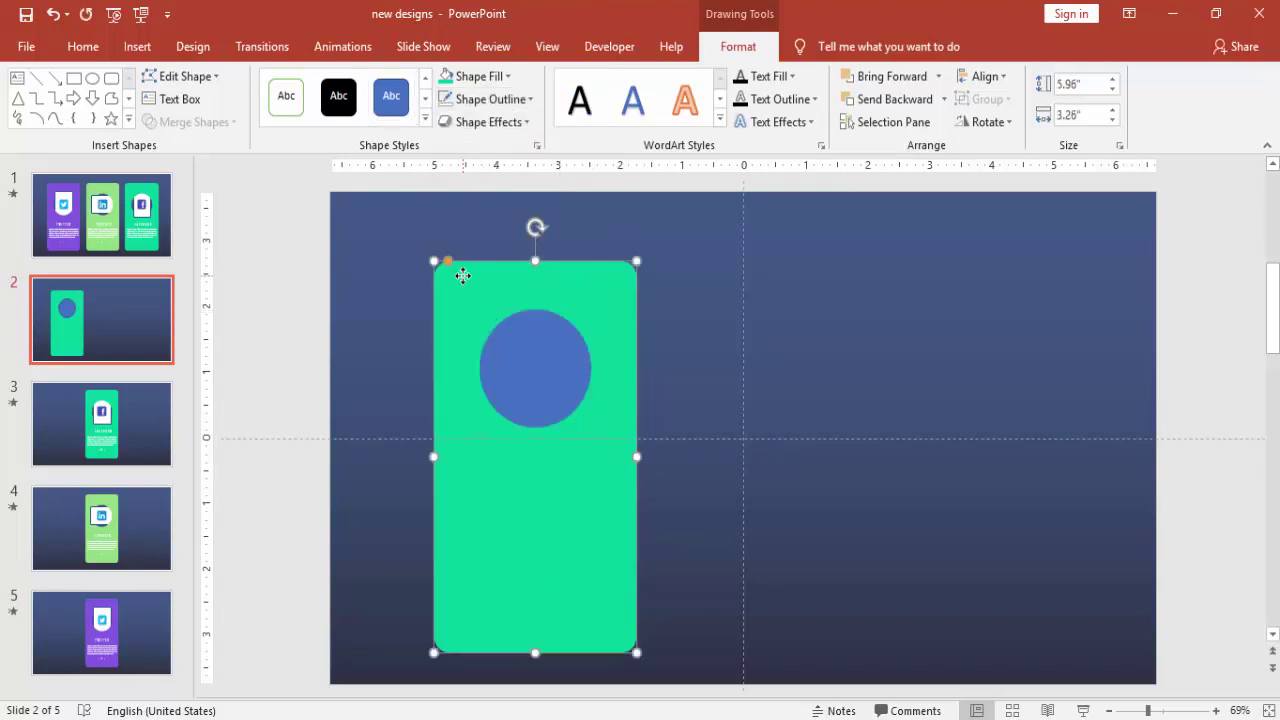
left_click(512, 345, "shift")
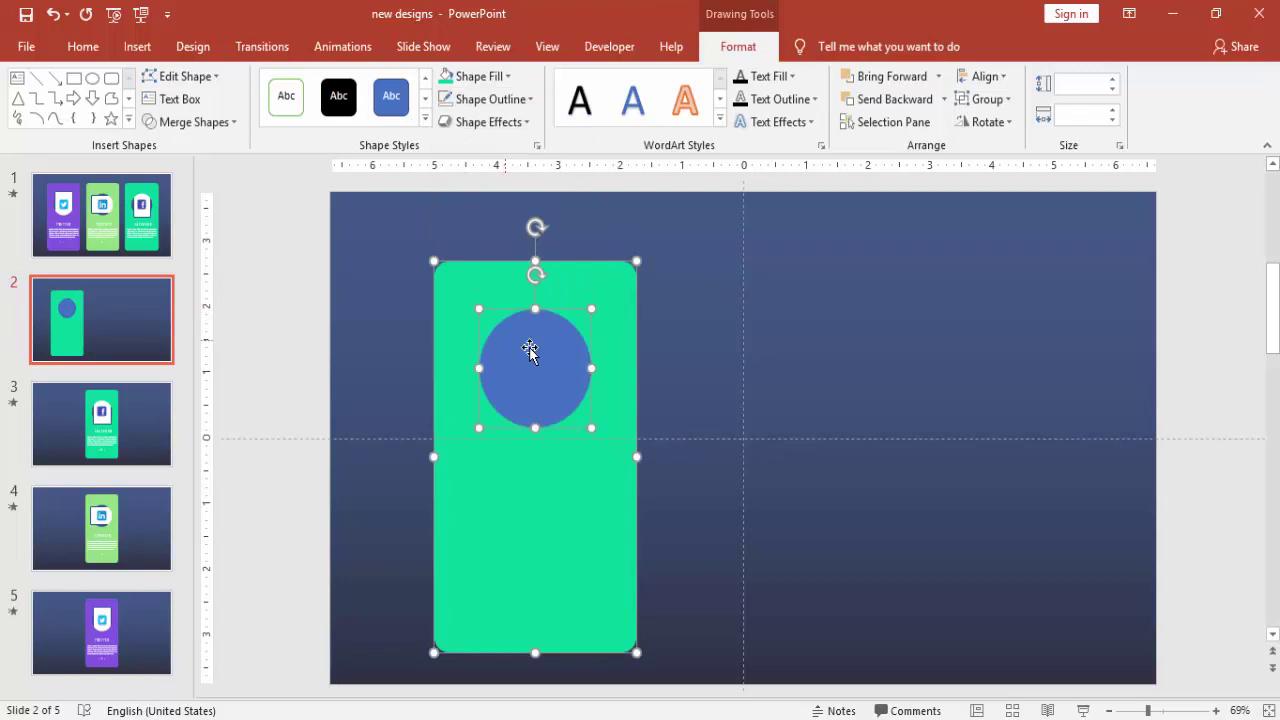
left_click(213, 131)
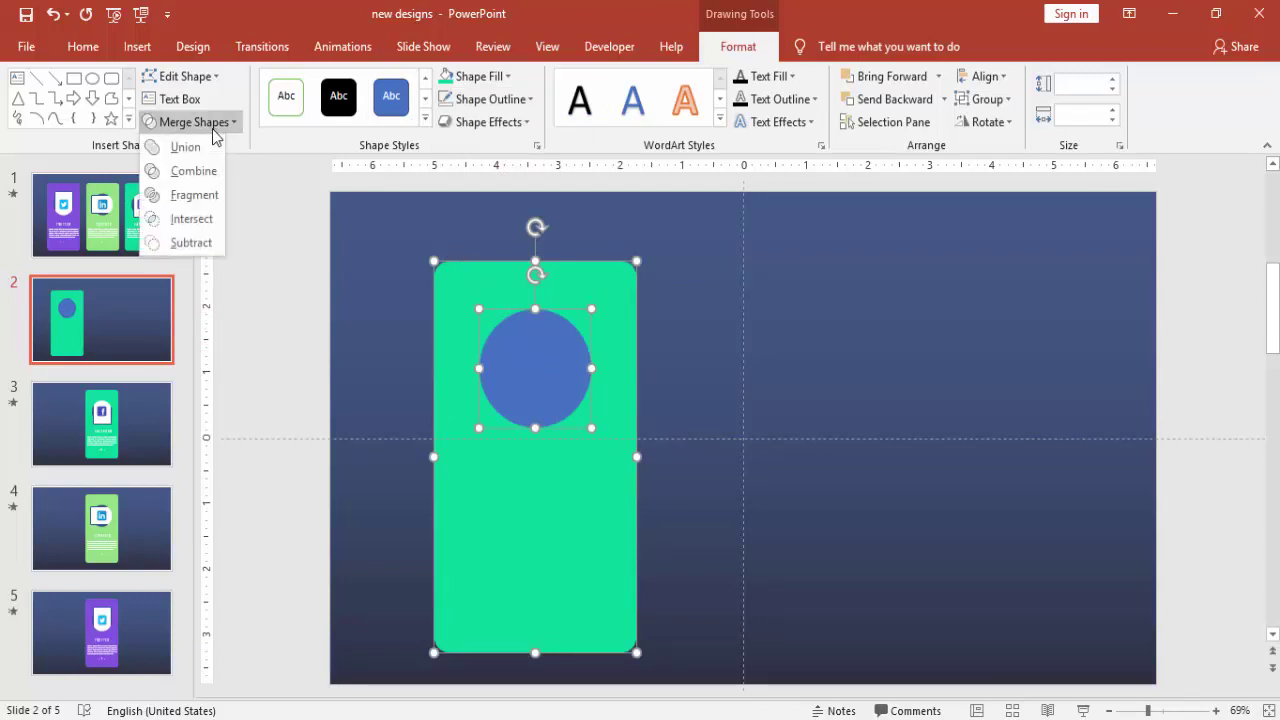
left_click(190, 243)
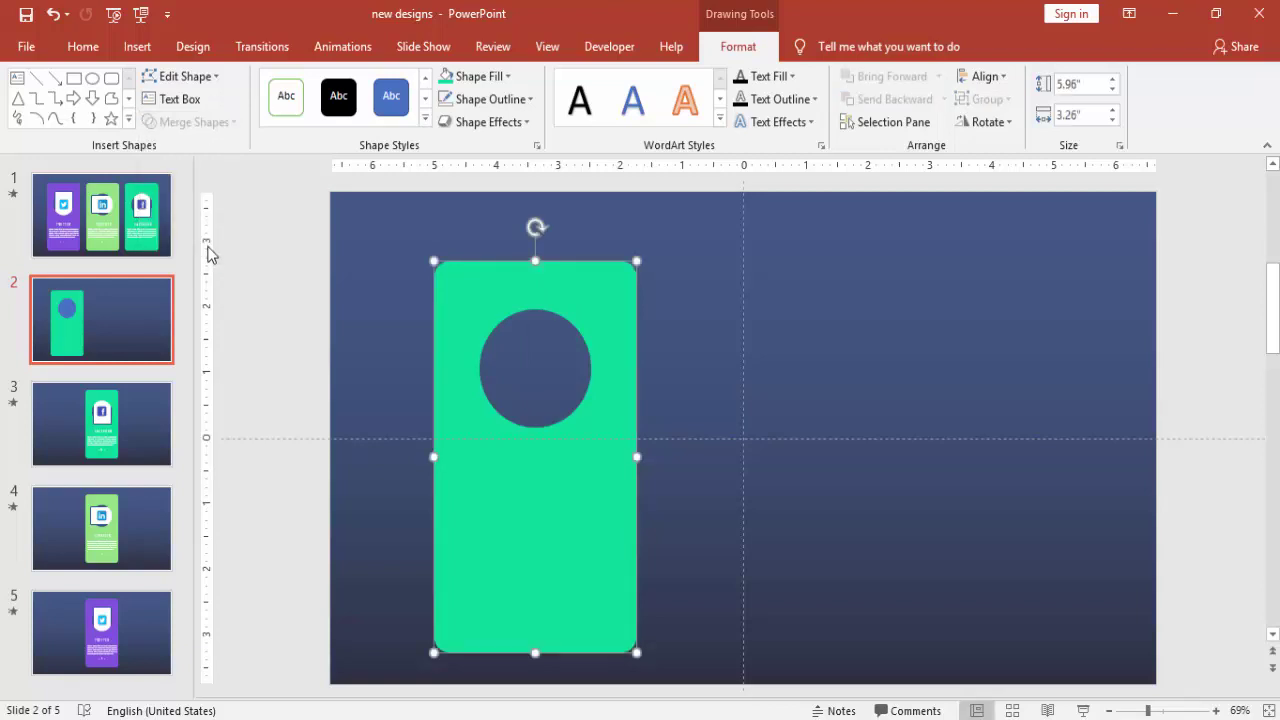
mouse_move(597, 290)
left_mouse_down()
mouse_move(384, 257)
mouse_move(583, 289)
mouse_move(583, 277)
left_mouse_up()
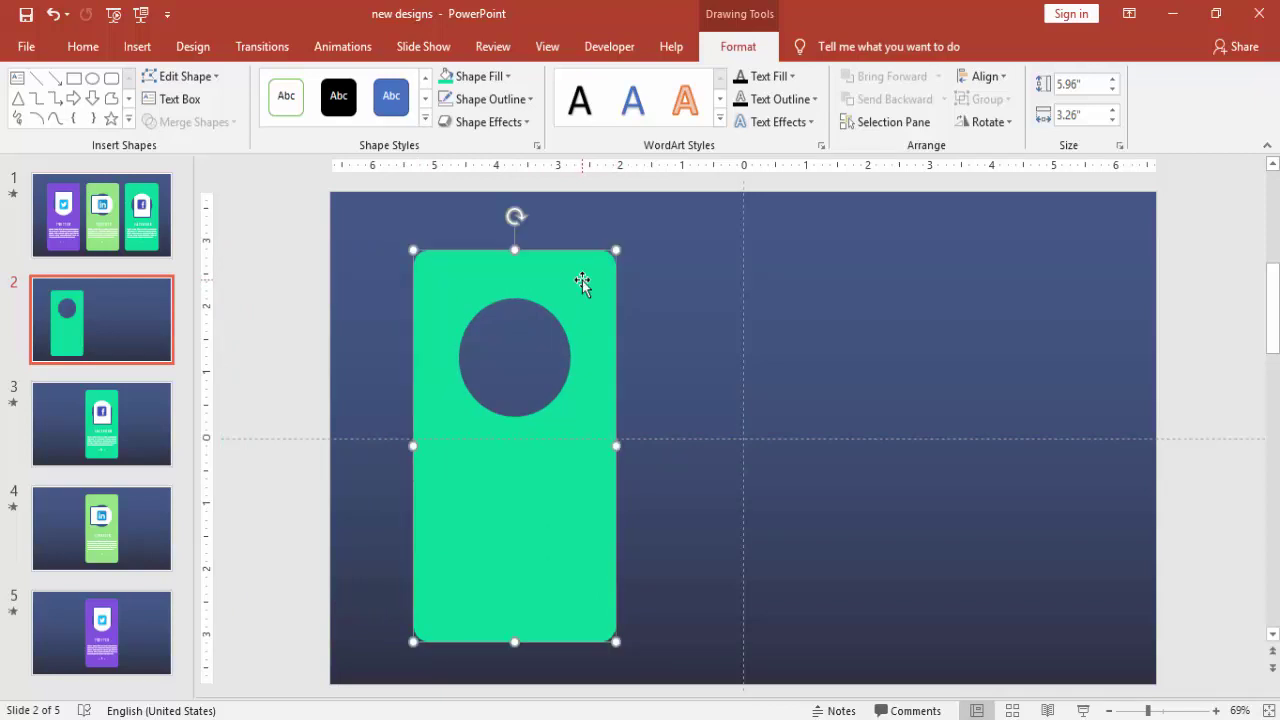
Step: Draw a rounded rectangle about 2.18 by 1.5 over the card's circular hole
left_click(277, 216)
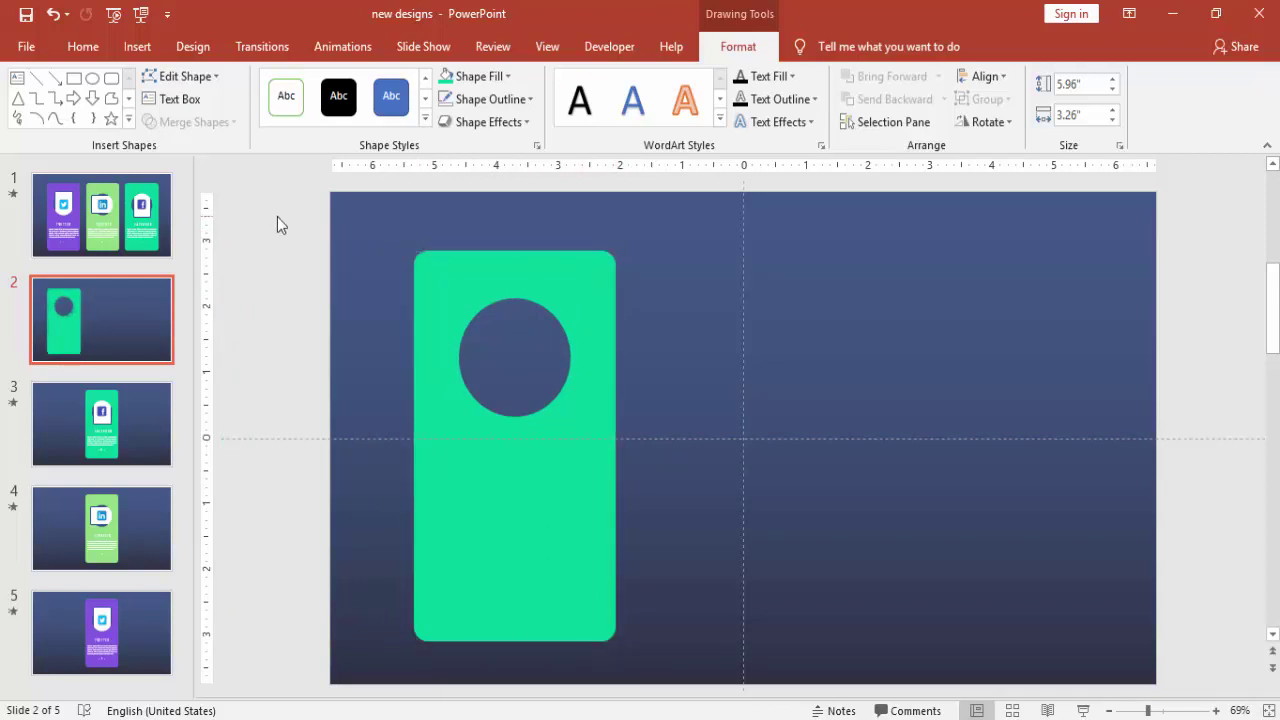
left_click(137, 46)
left_click(344, 120)
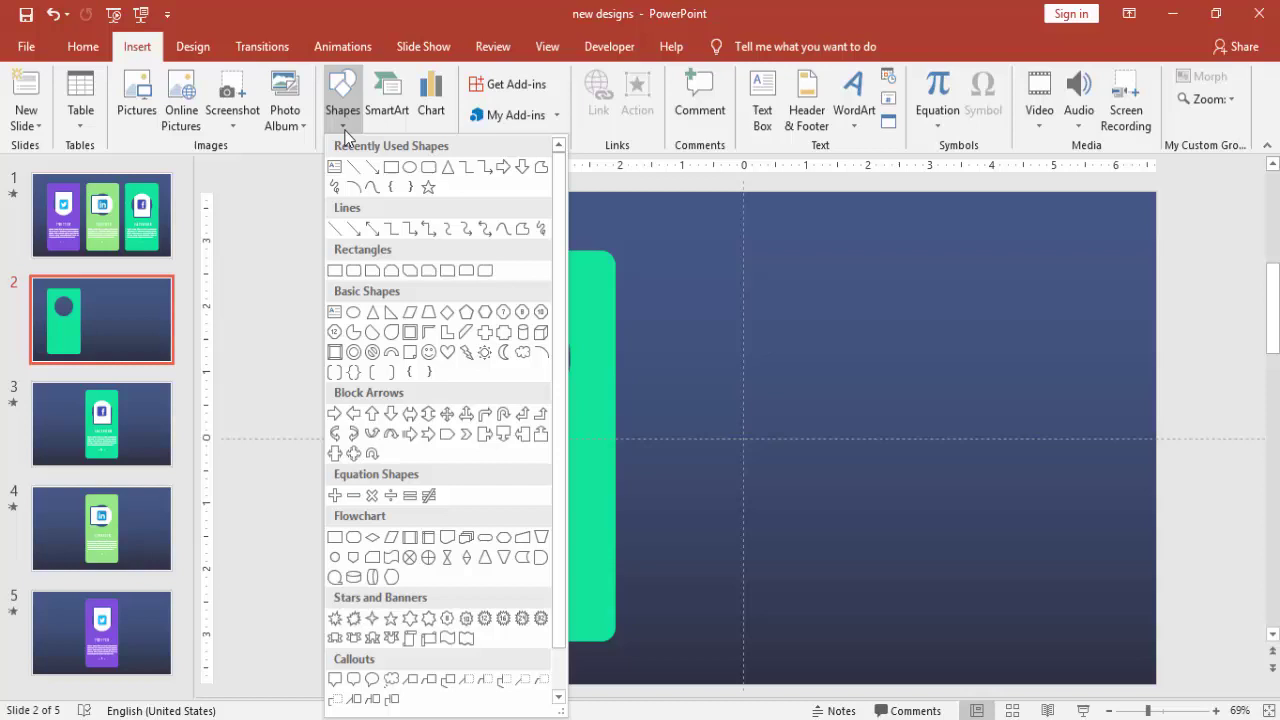
left_click(354, 271)
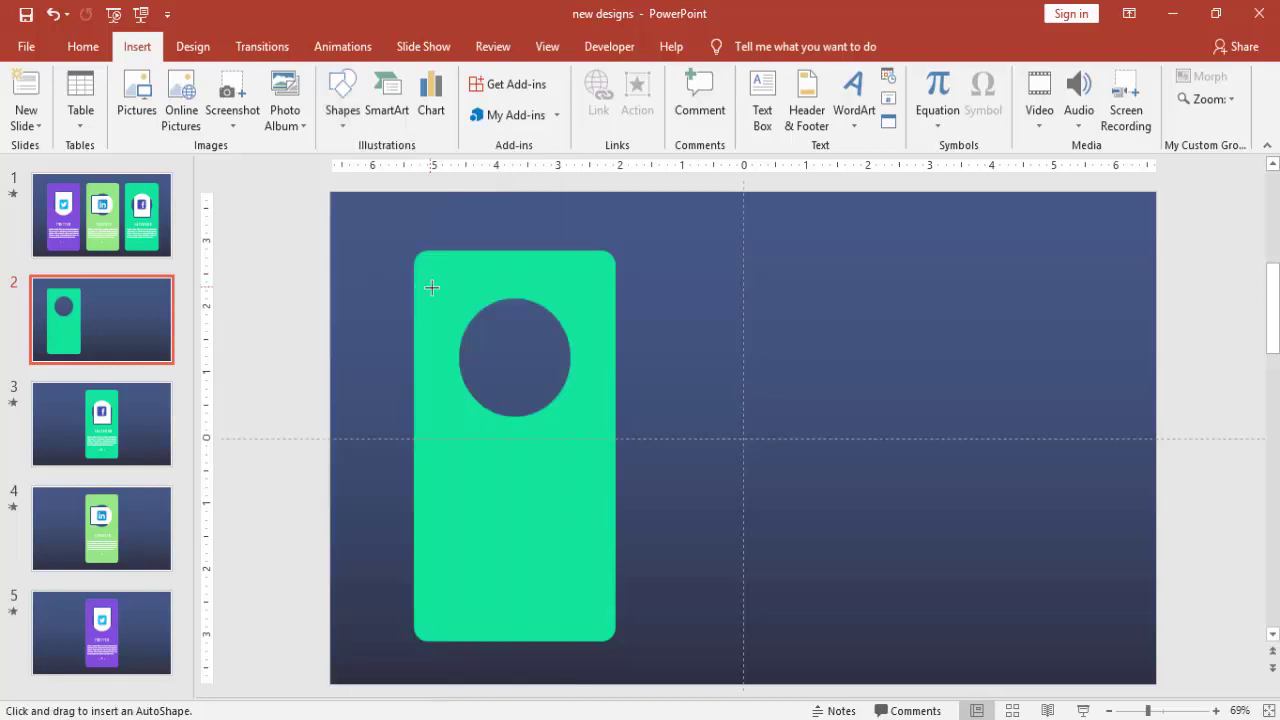
mouse_move(469, 310)
left_mouse_down()
mouse_move(557, 423)
mouse_move(561, 453)
left_mouse_up()
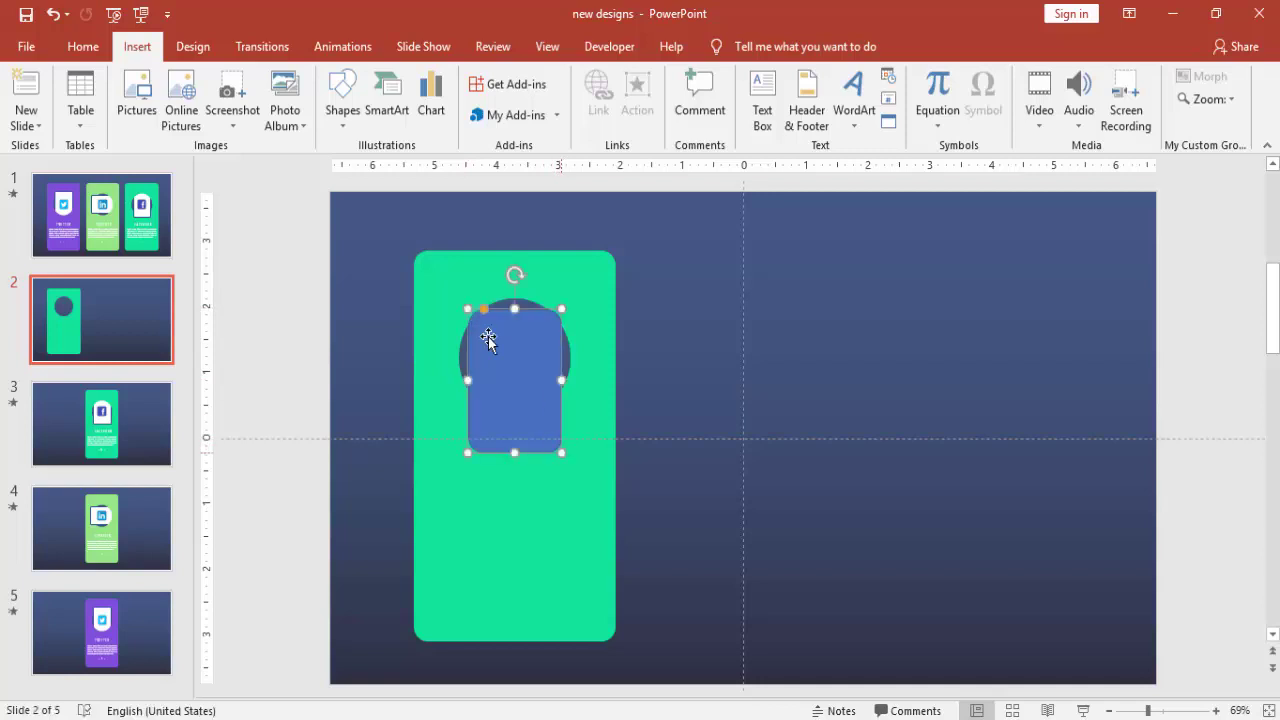
left_click_drag(482, 316, 500, 312)
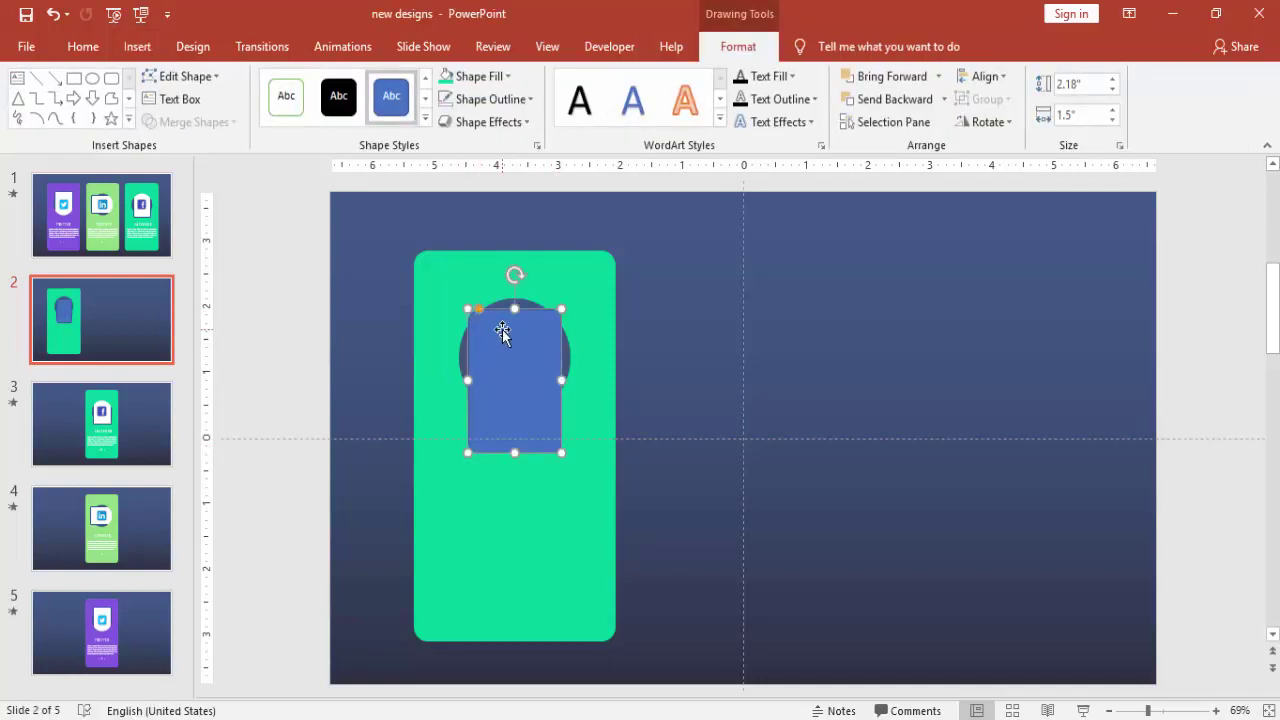
Step: Remove the rectangle's outline, fill it white, and nudge it up slightly
left_click(528, 99)
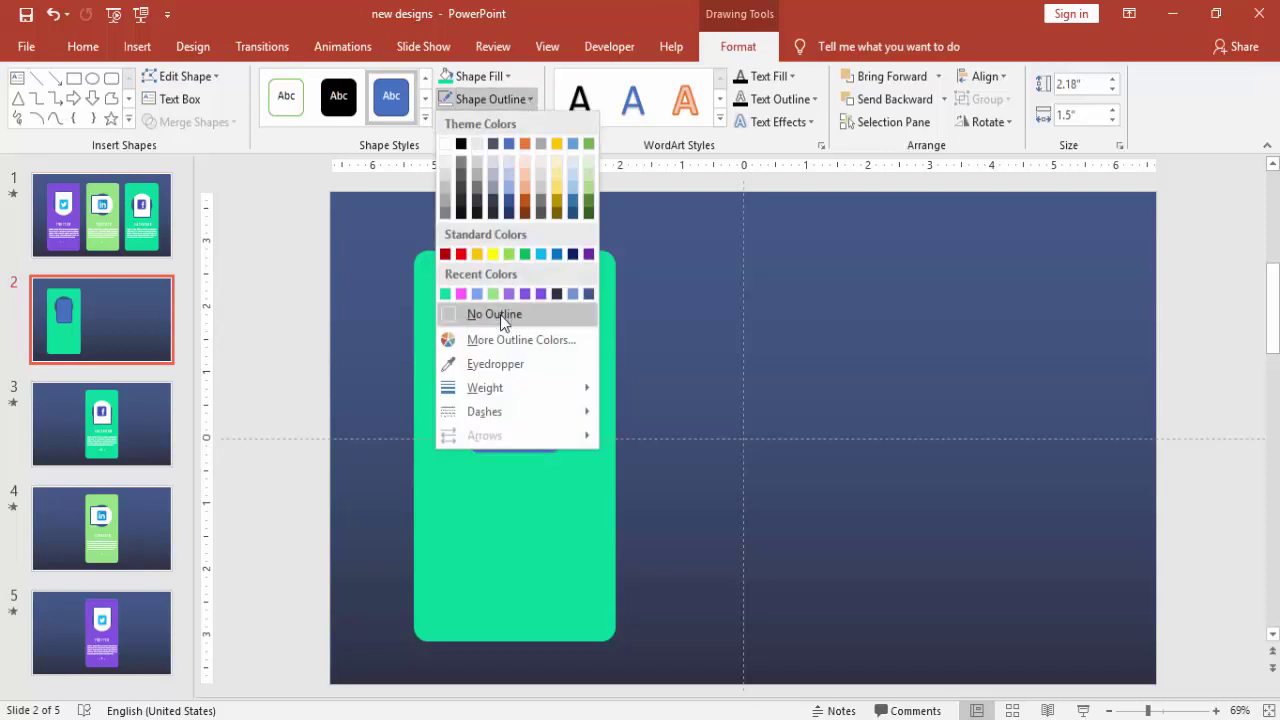
left_click(494, 311)
left_click(506, 77)
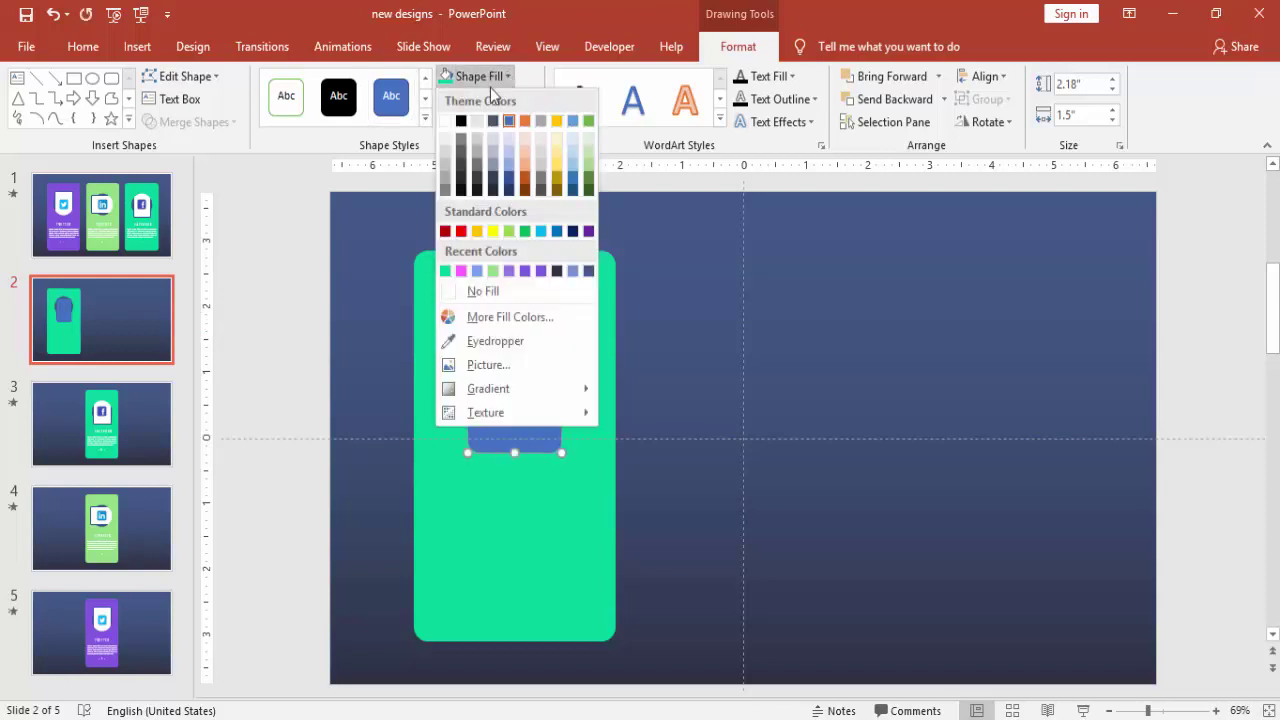
left_click(447, 122)
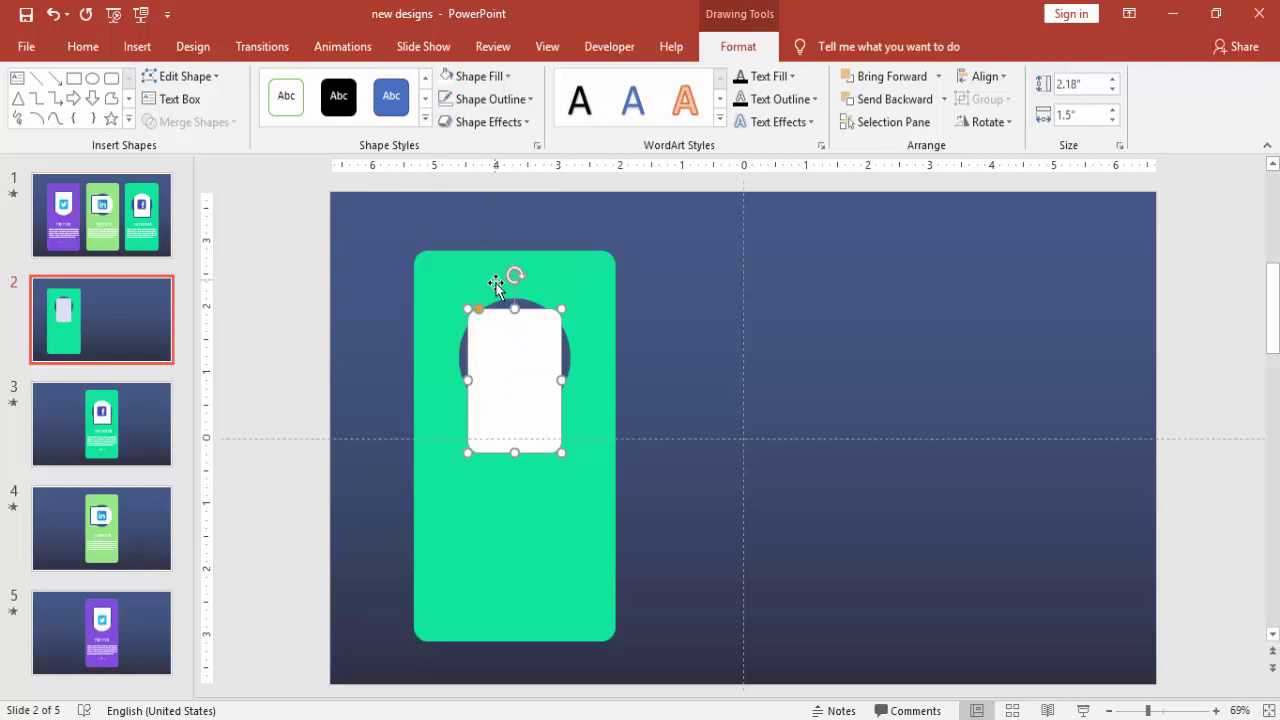
left_click_drag(511, 354, 516, 338)
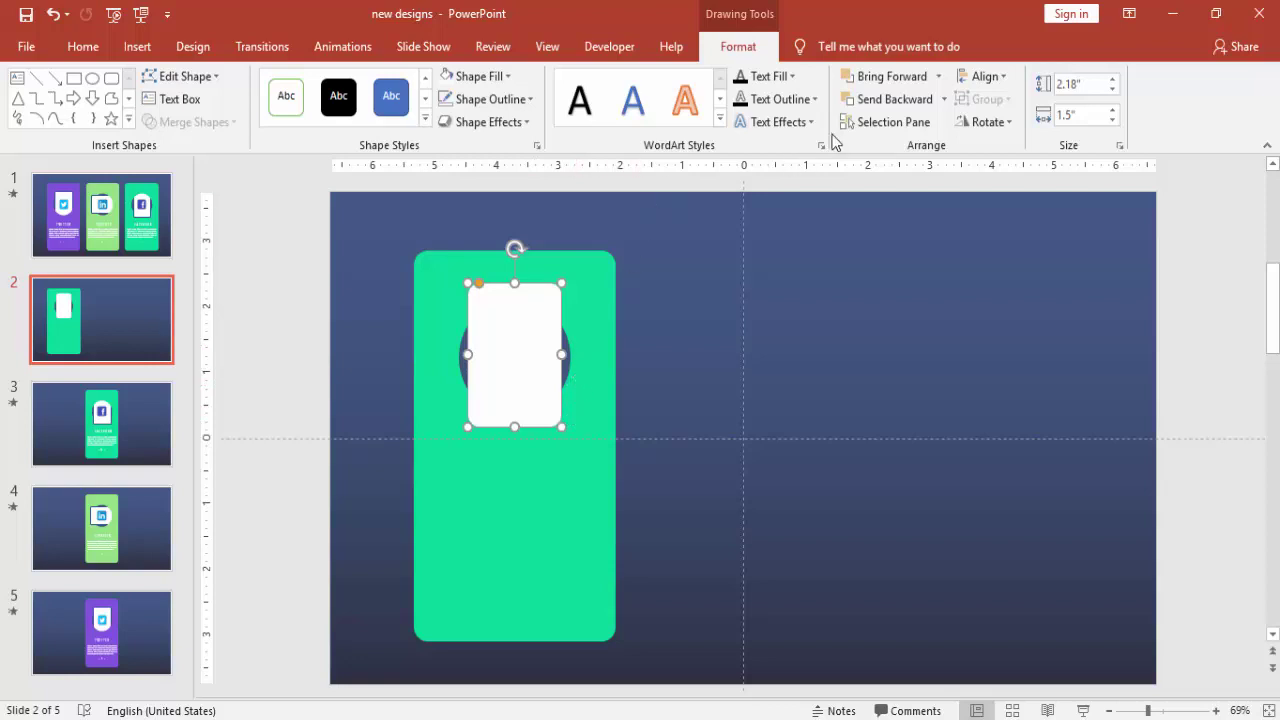
Step: Bring the white rectangle to front and move it beside the green card
left_click(917, 103)
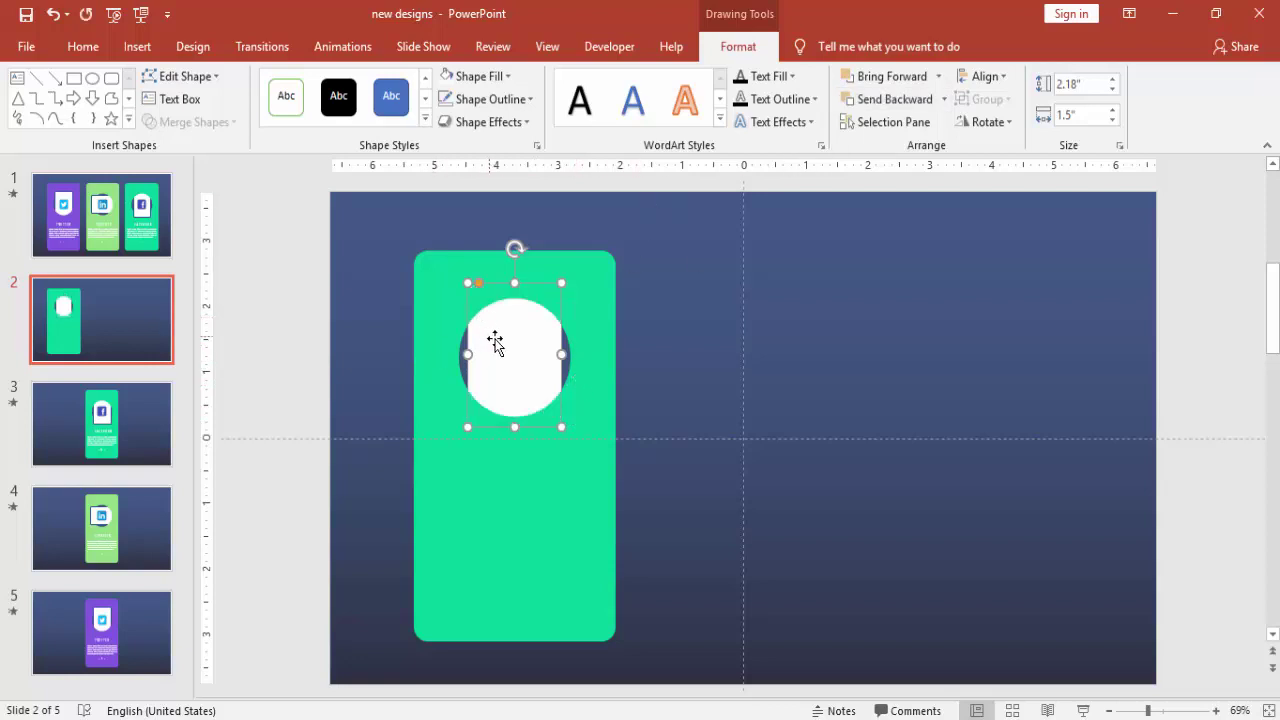
left_click_drag(524, 339, 507, 303)
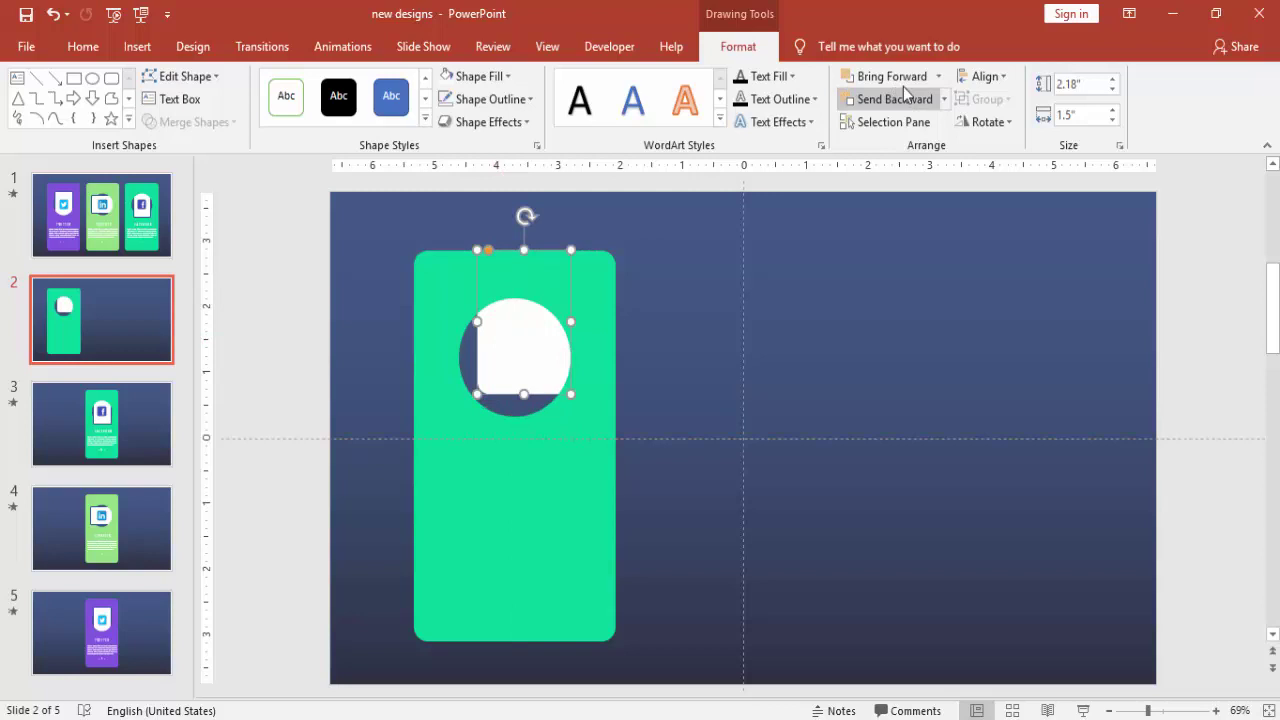
left_click(941, 77)
left_click(905, 123)
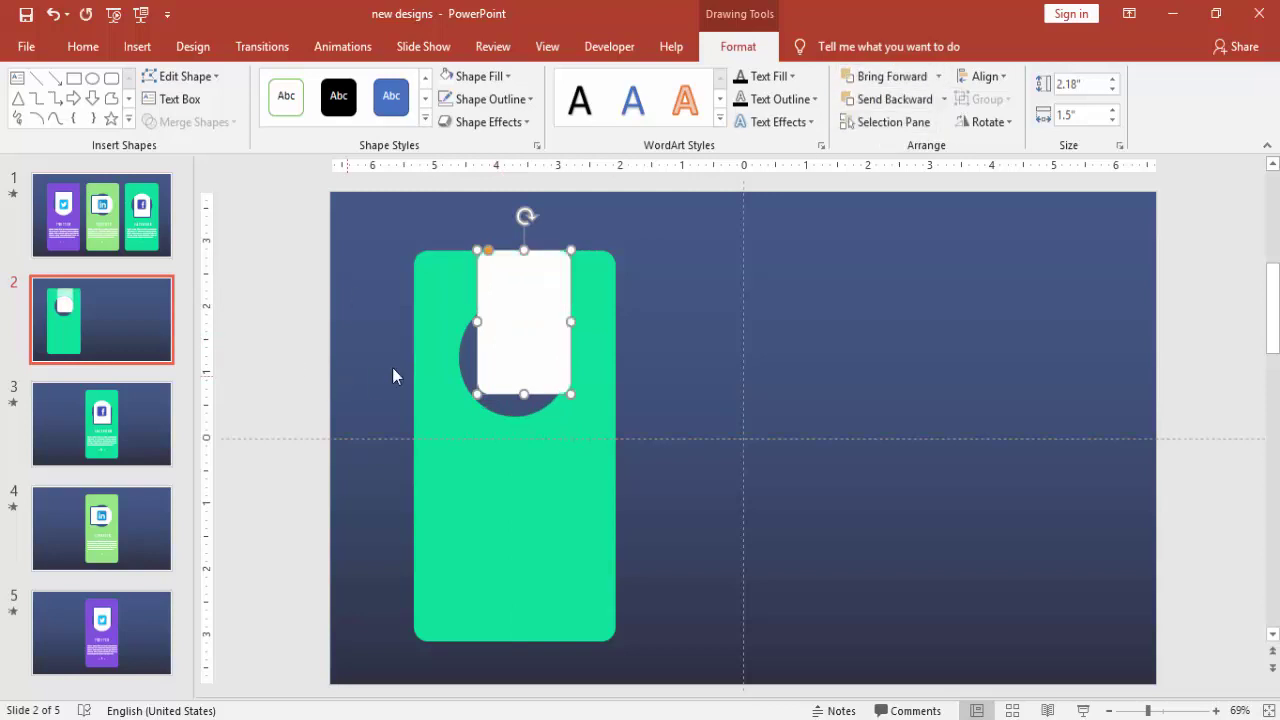
left_click_drag(521, 307, 715, 334)
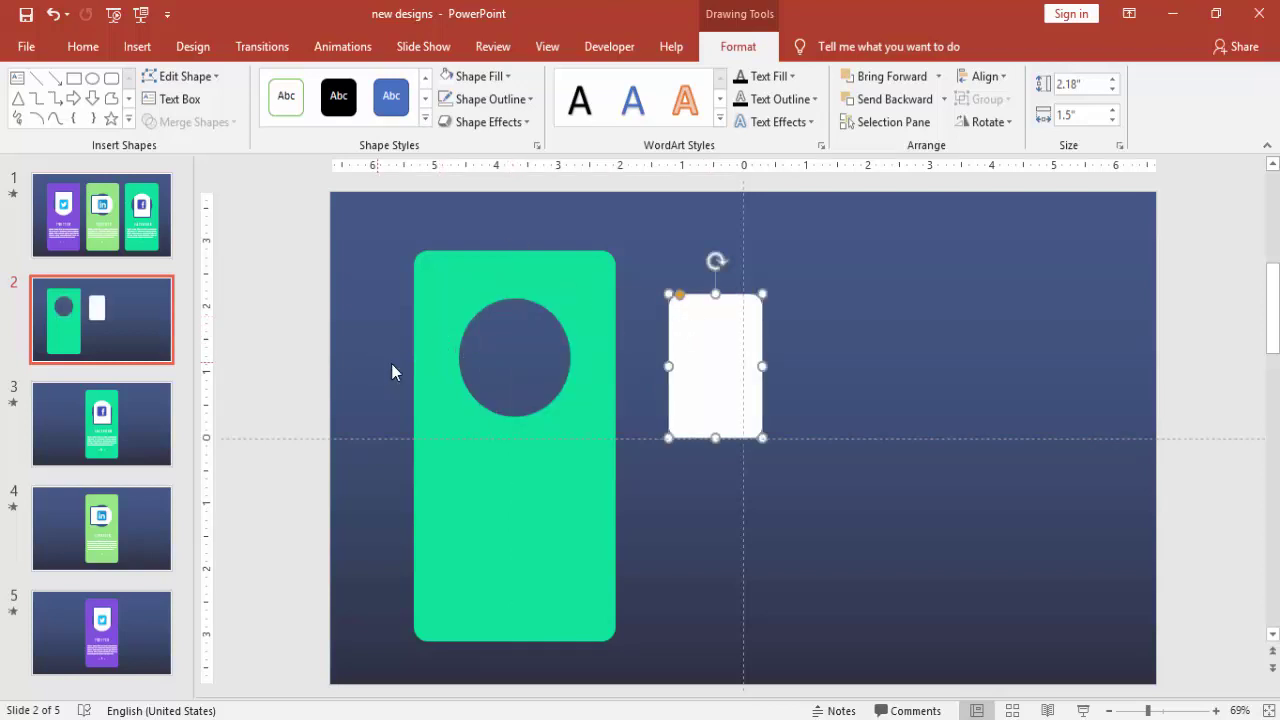
Step: Draw a large rectangle over the card's top and fragment it with the card
left_click(134, 47)
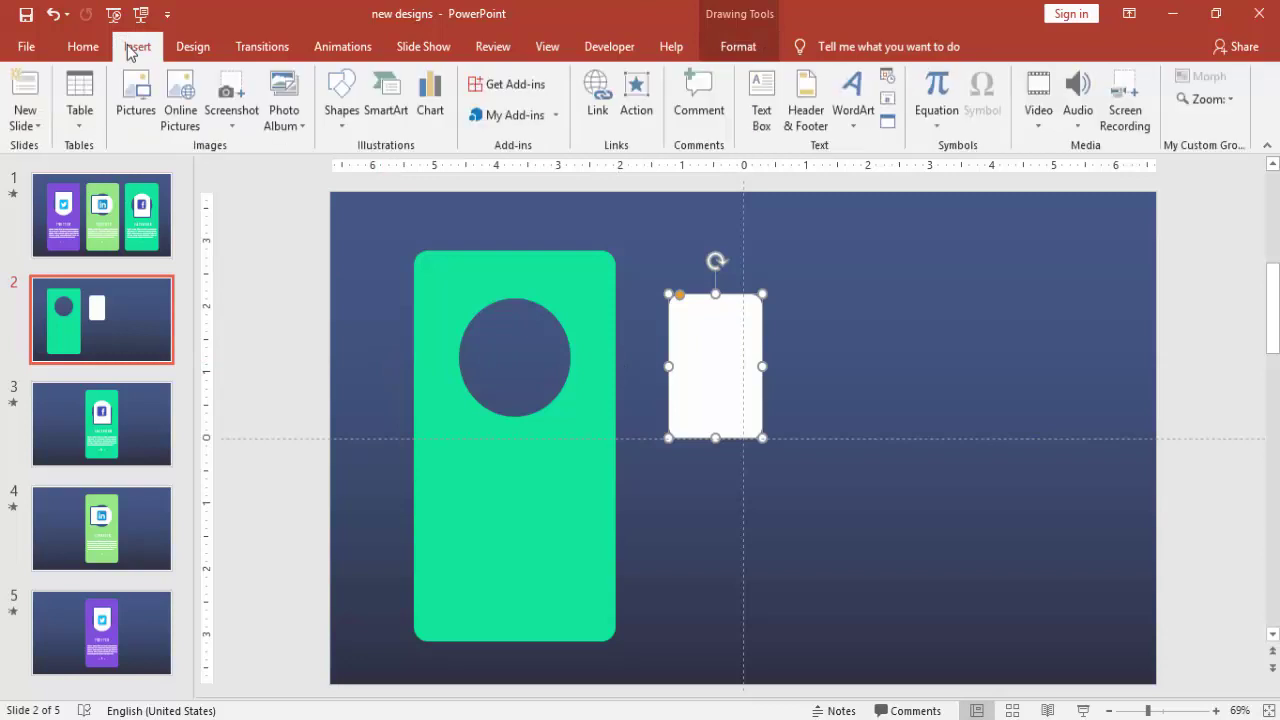
left_click(341, 128)
left_click(392, 168)
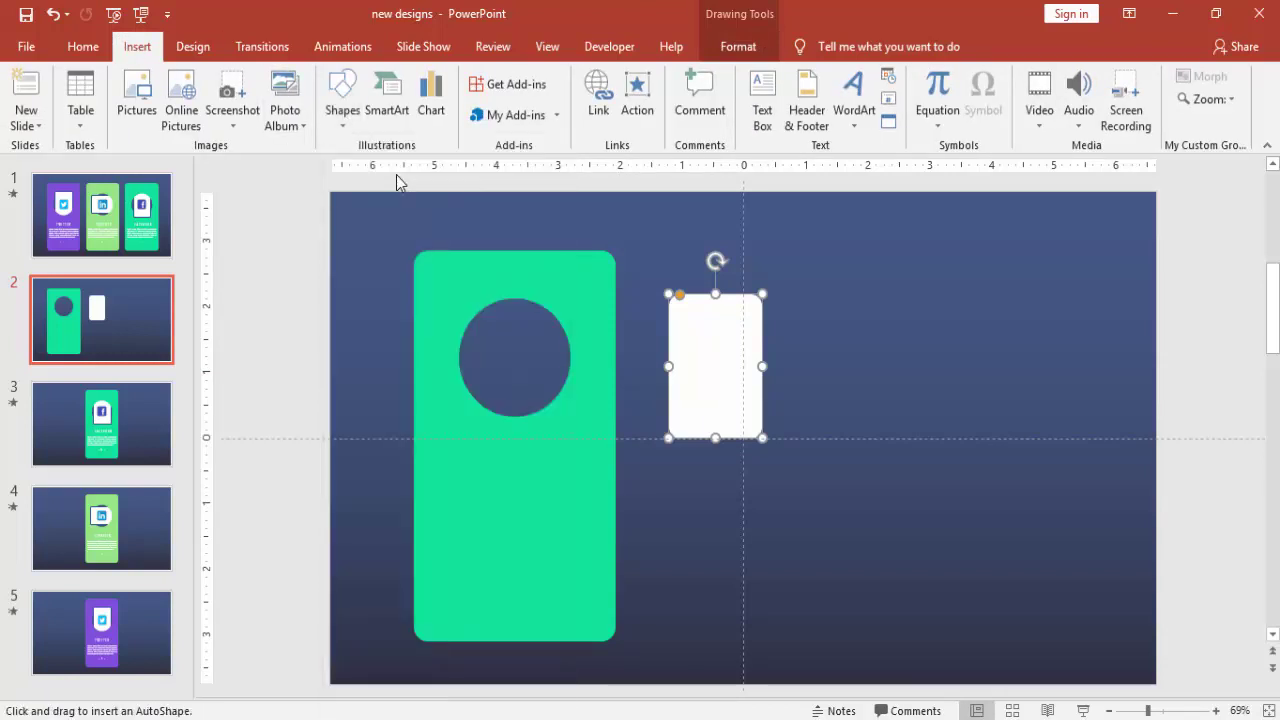
left_click_drag(380, 224, 646, 376)
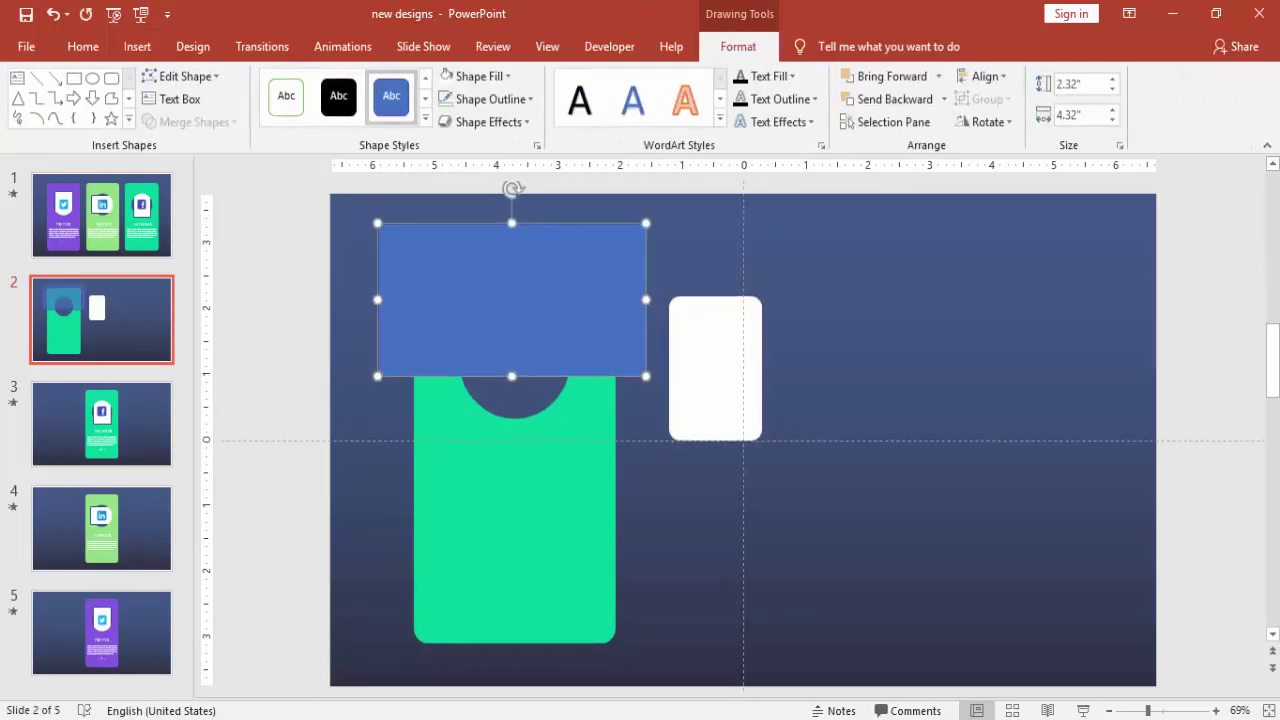
left_click(540, 634, "shift")
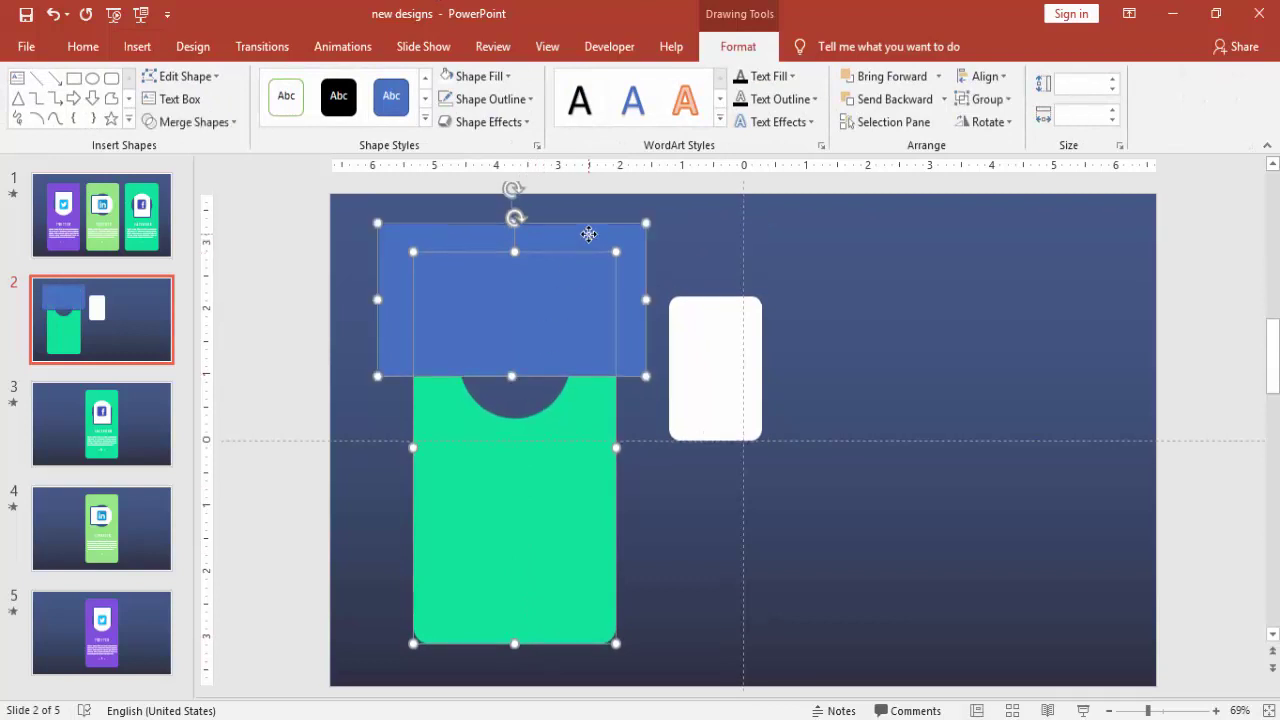
left_click(193, 123)
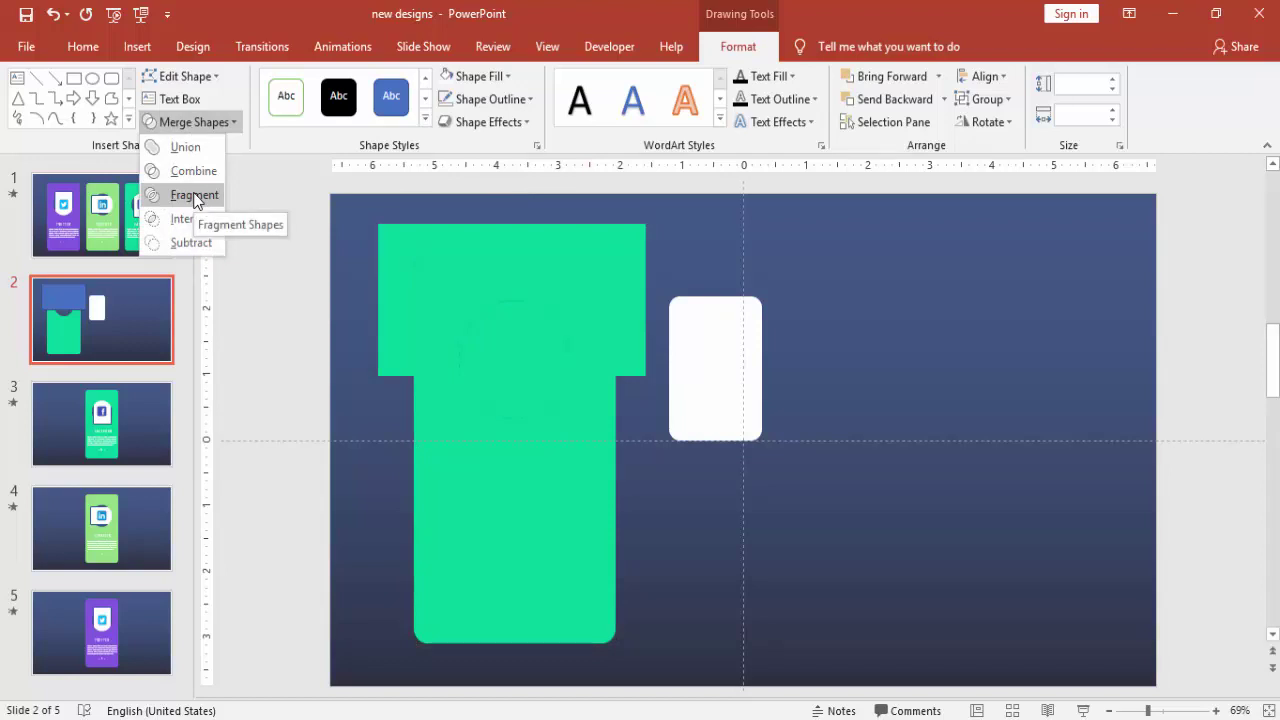
left_click(194, 196)
Step: Delete the top rectangle piece and both circle pieces, leaving a hole in the card
left_click(300, 244)
left_click(386, 246)
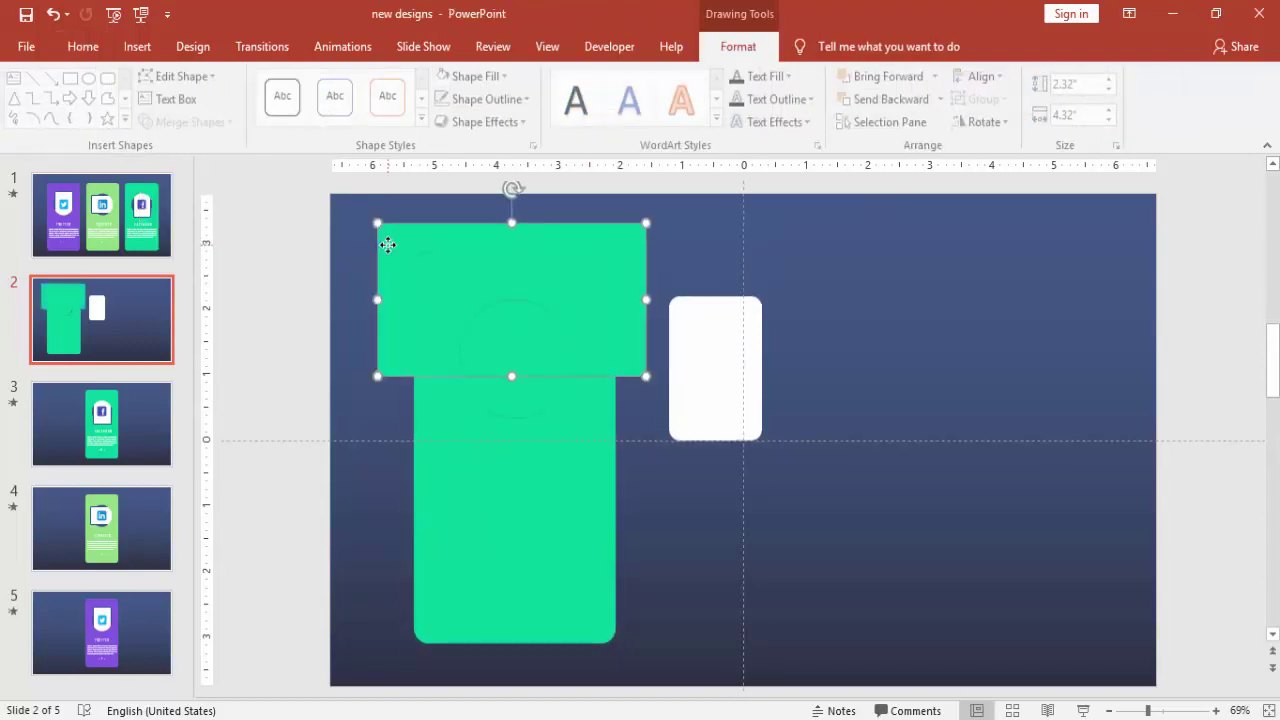
key("Delete")
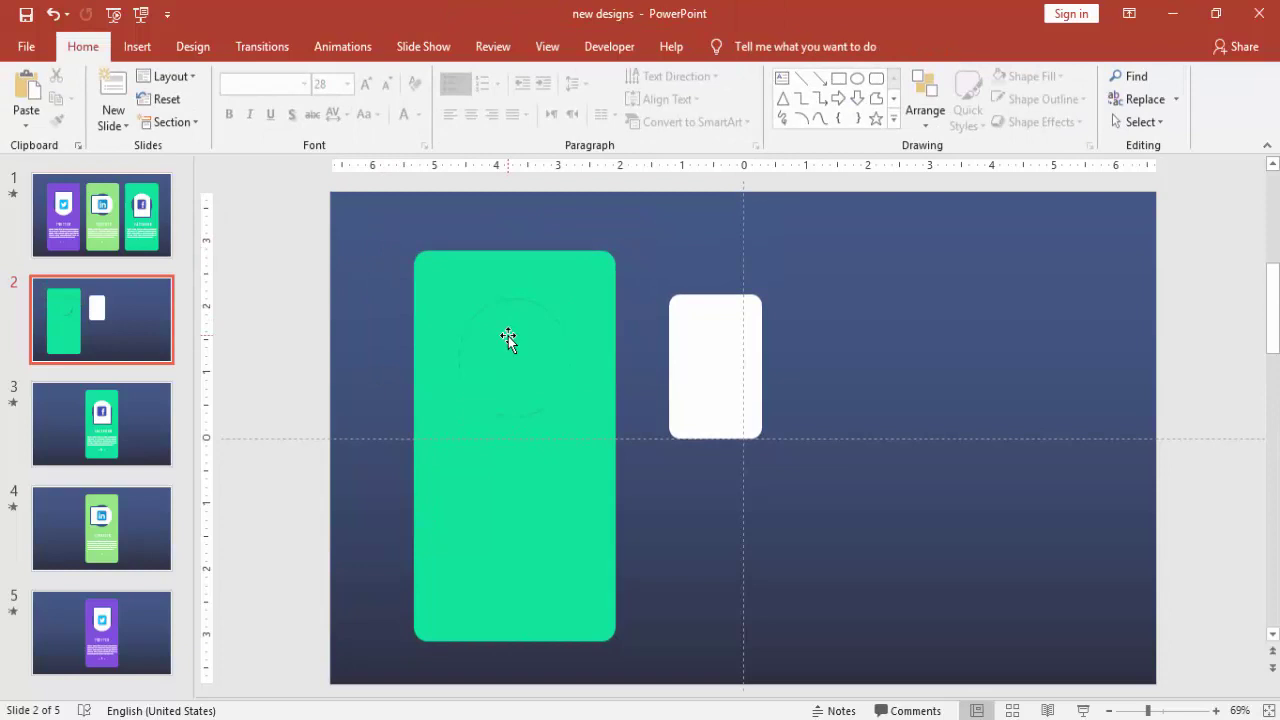
left_click(508, 336)
key("Delete")
left_click(514, 398)
key("Delete")
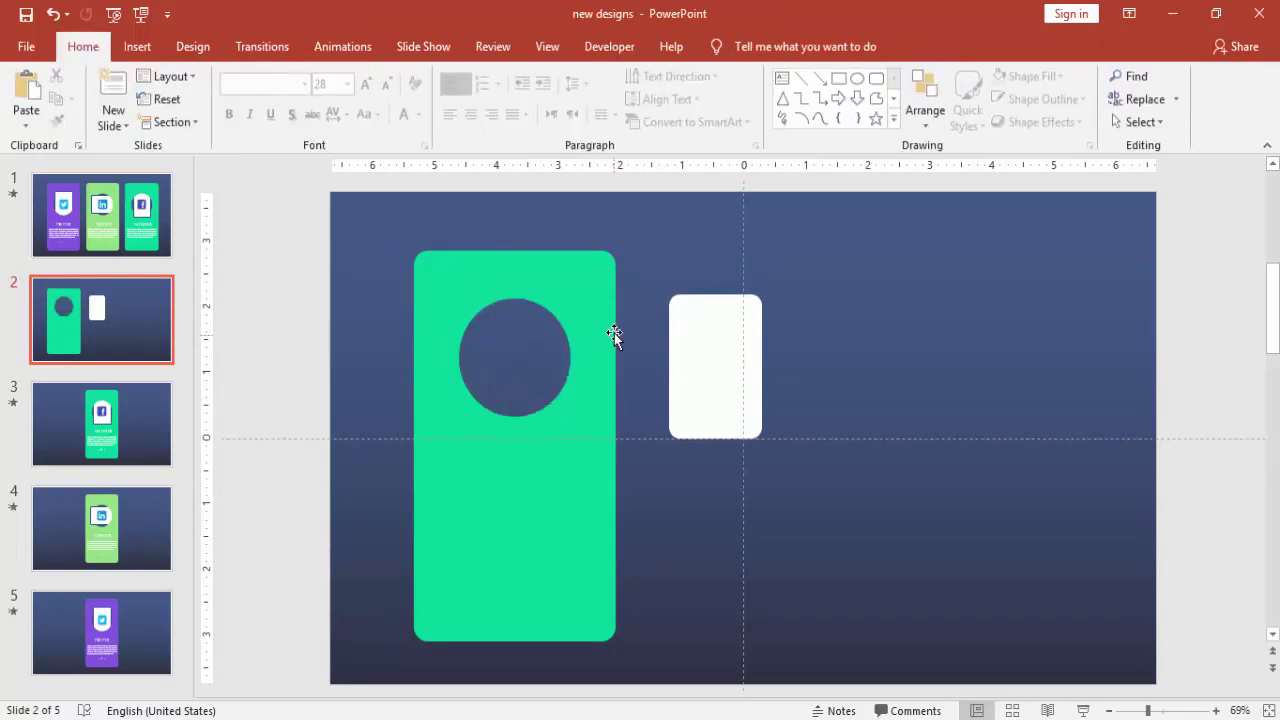
left_click(576, 281)
left_click_drag(576, 281, 571, 262)
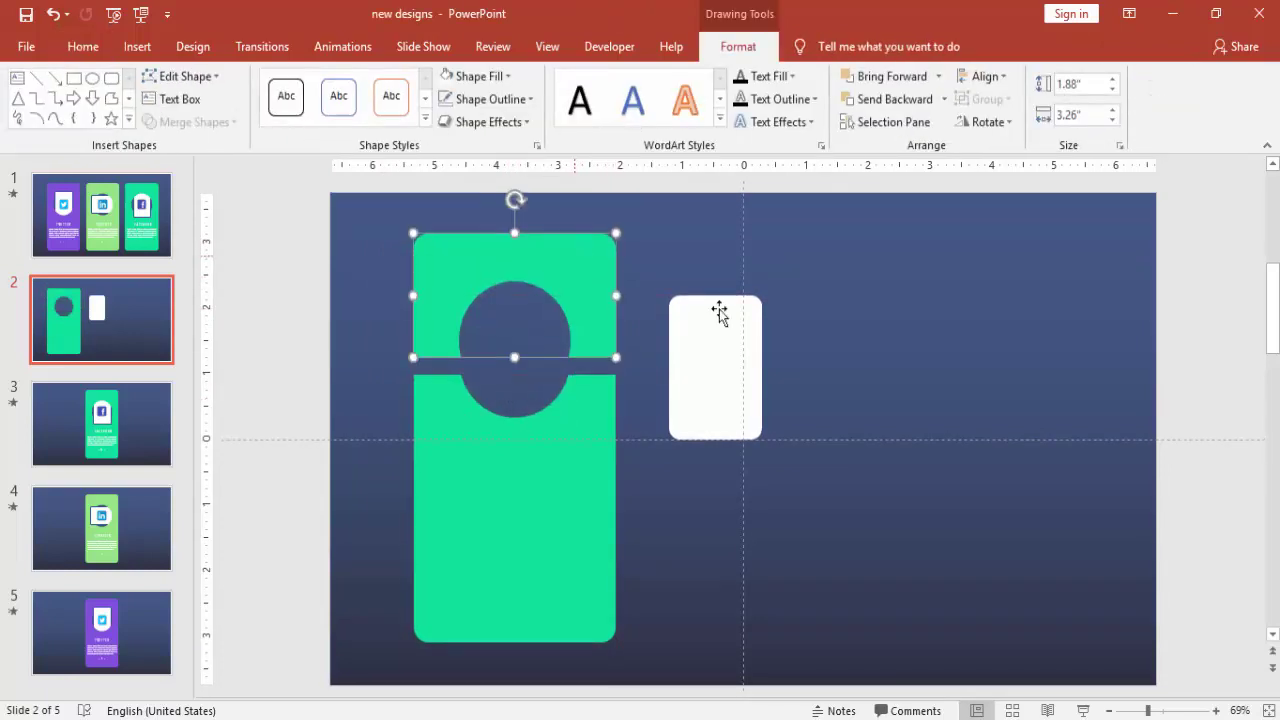
key("ctrl+z")
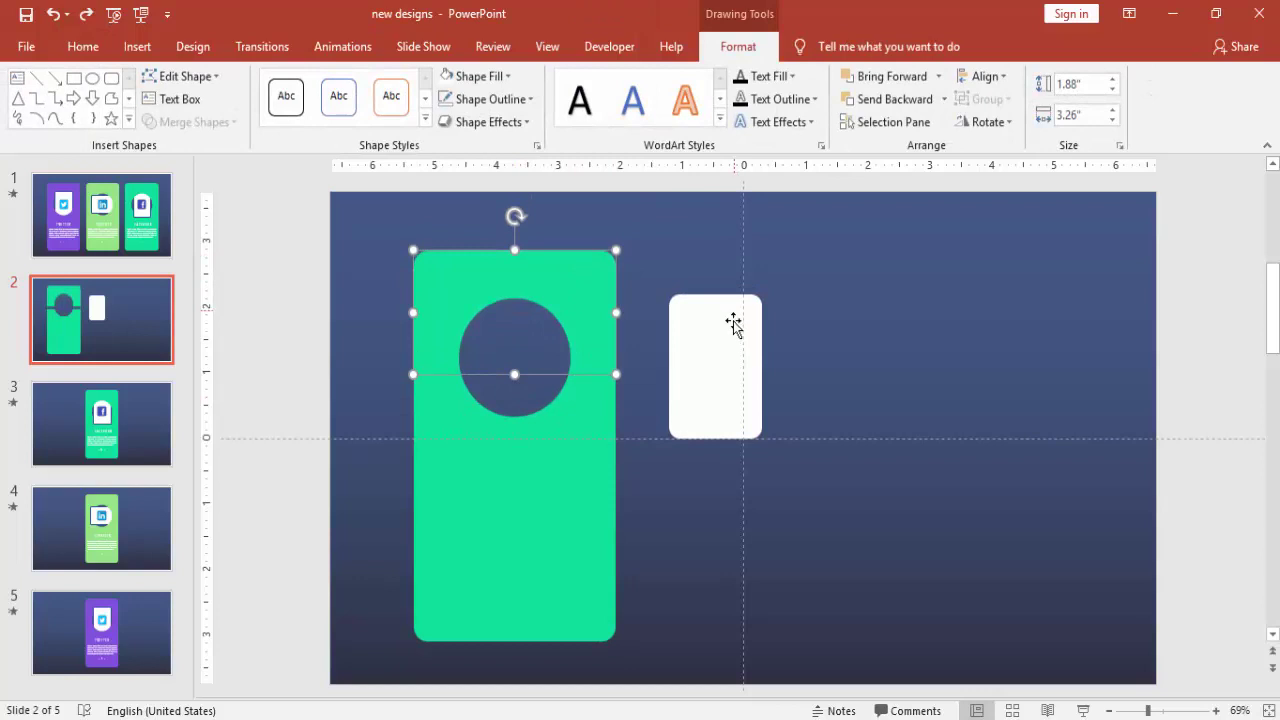
Step: Move the white rectangle over the card's hole and send it backward
left_click(677, 257)
left_click(710, 325)
left_click_drag(712, 330, 513, 318)
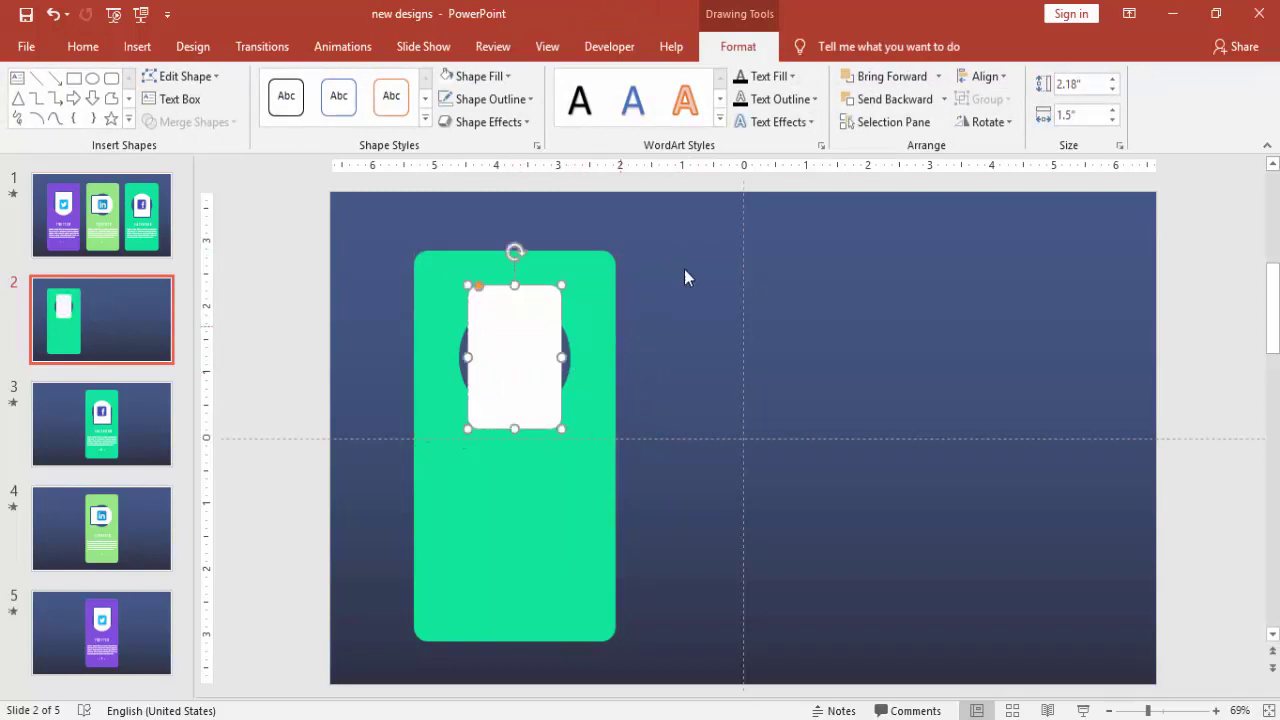
left_click(890, 99)
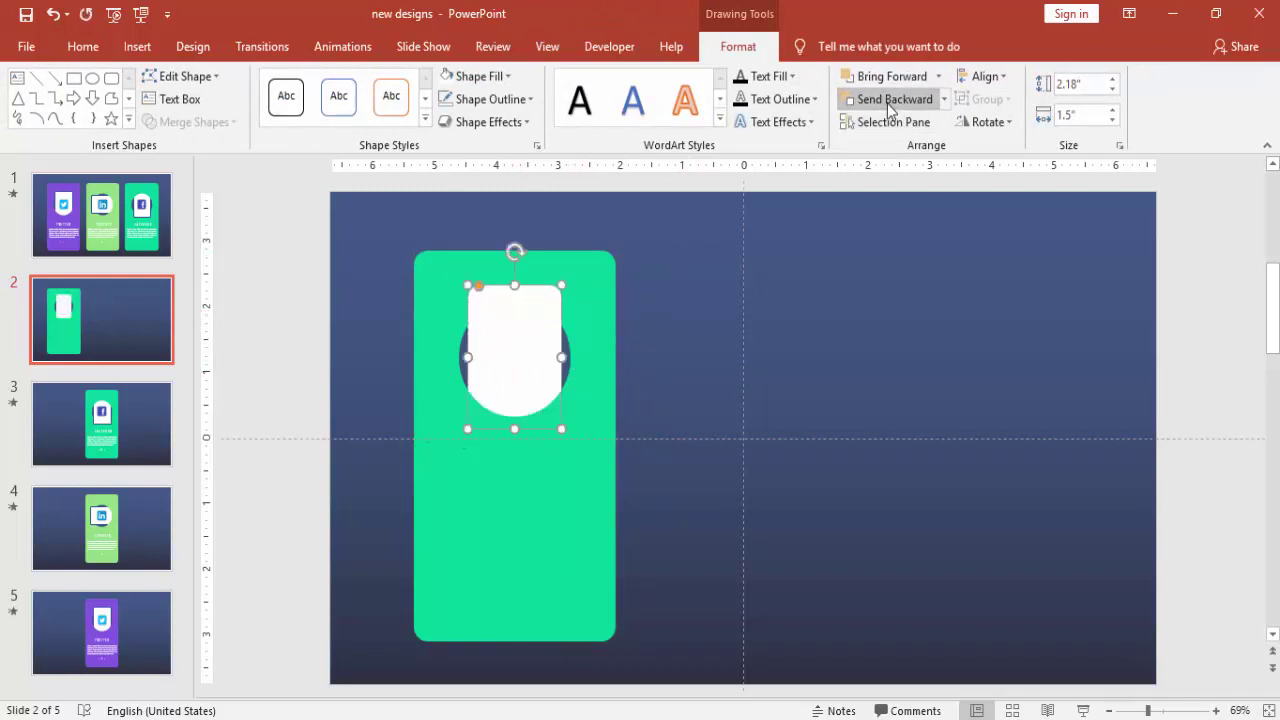
left_click(697, 285)
mouse_move(530, 320)
left_mouse_down()
mouse_move(526, 386)
mouse_move(526, 310)
left_mouse_up()
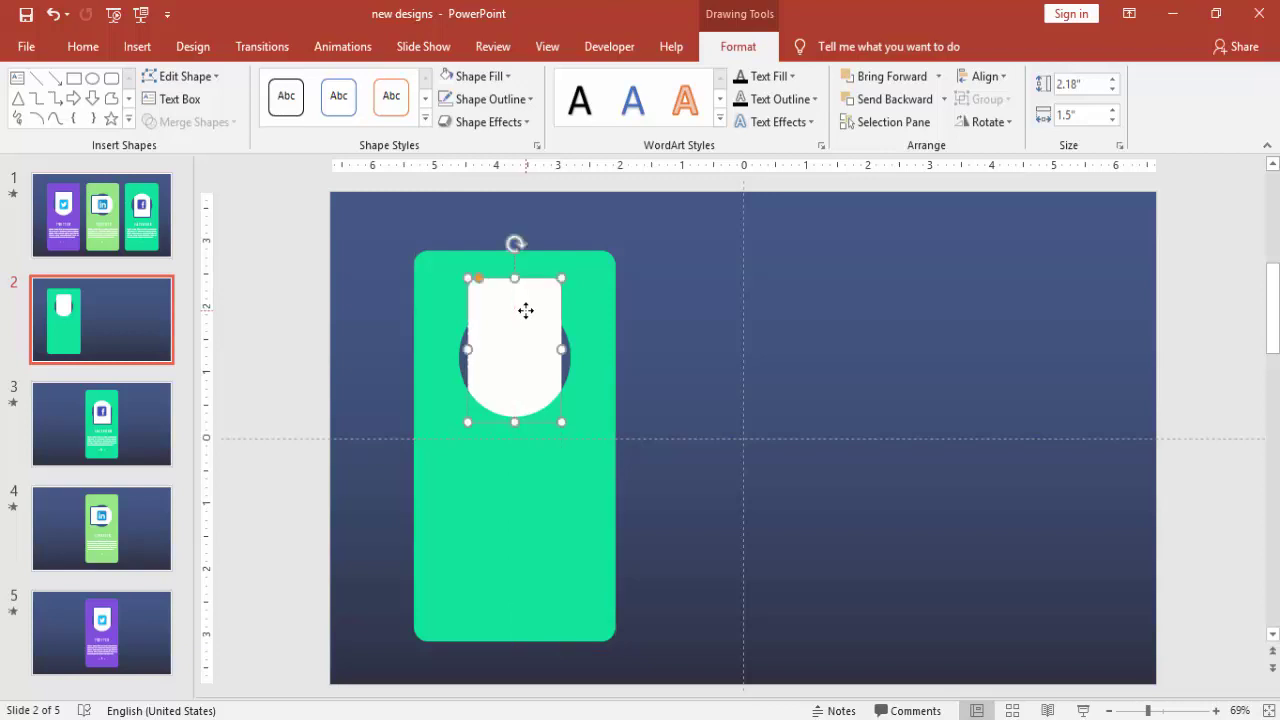
Step: Give the white tile an Offset: Top outer shadow with increased blur
right_click(526, 310)
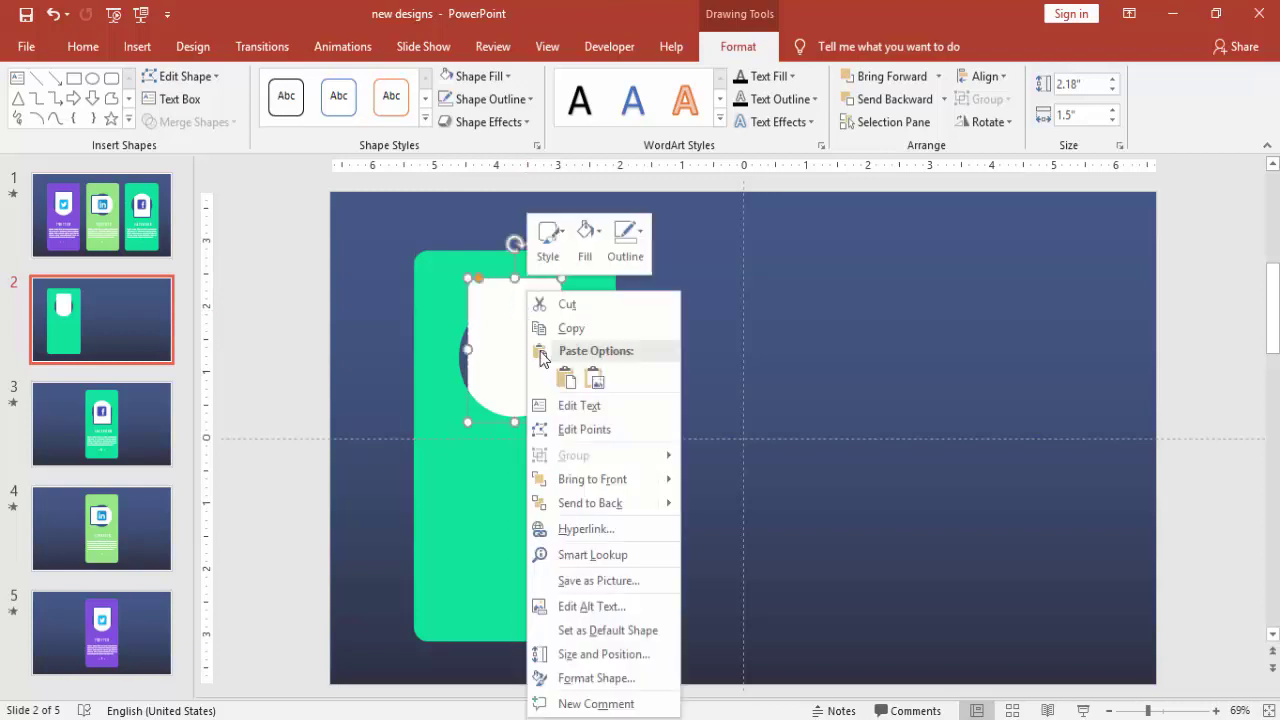
left_click(624, 676)
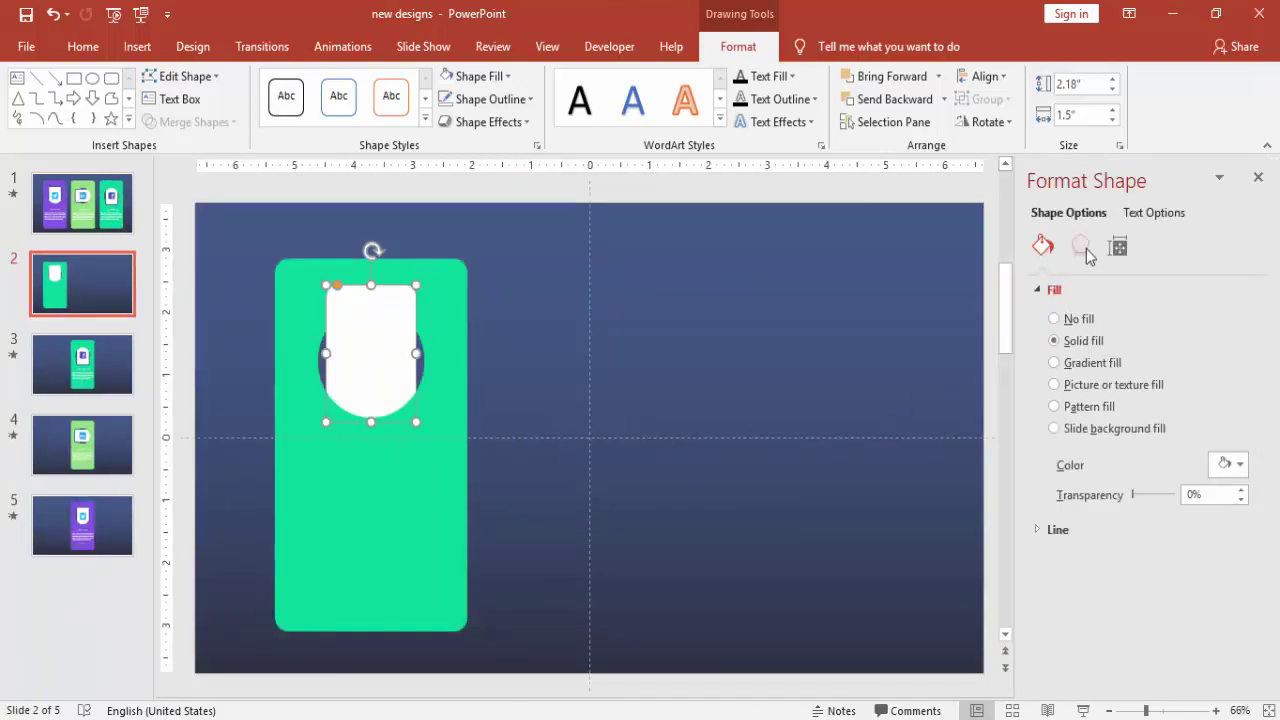
left_click(1080, 246)
left_click(1150, 290)
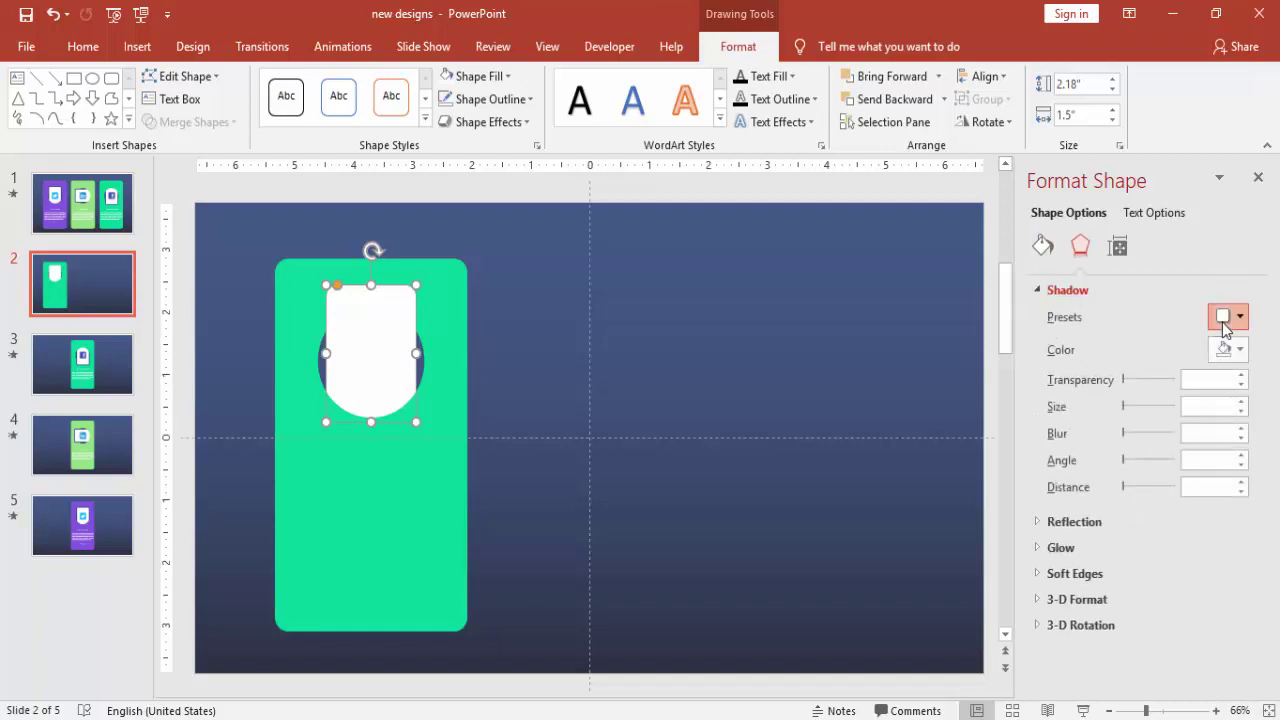
left_click(1226, 317)
left_click(1181, 571)
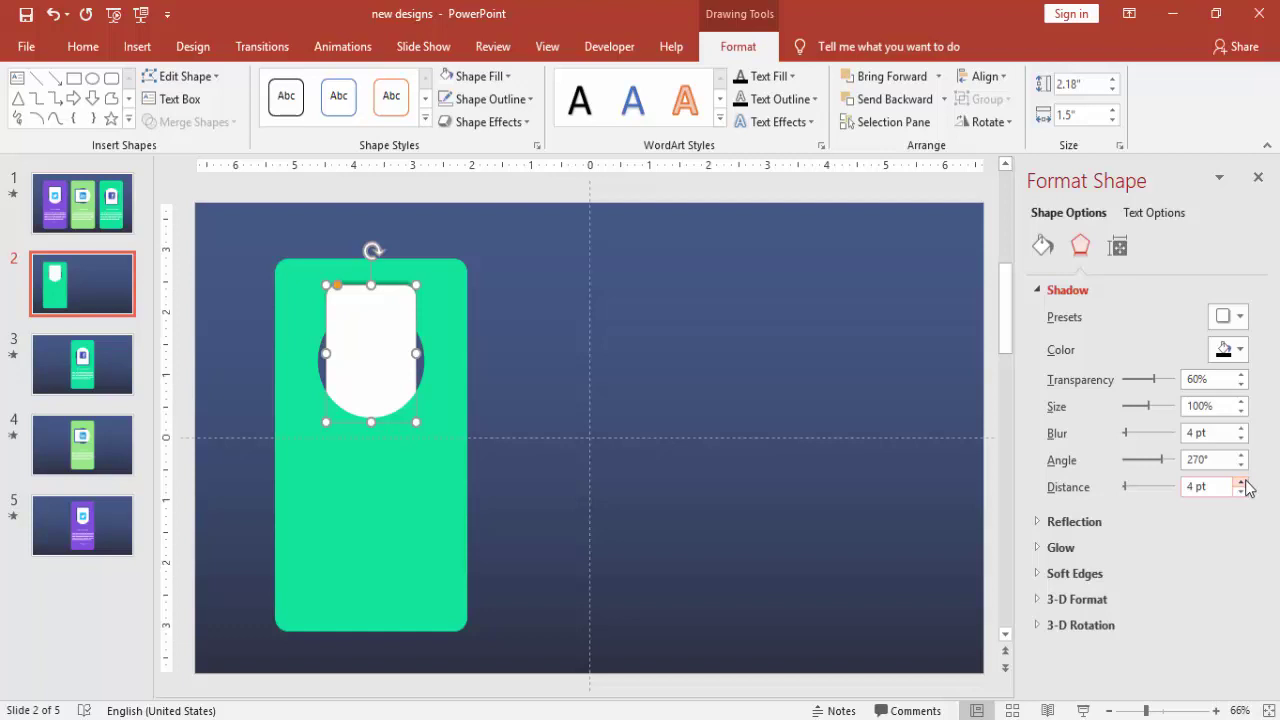
left_click(1241, 429)
left_click(851, 407)
left_click(366, 336)
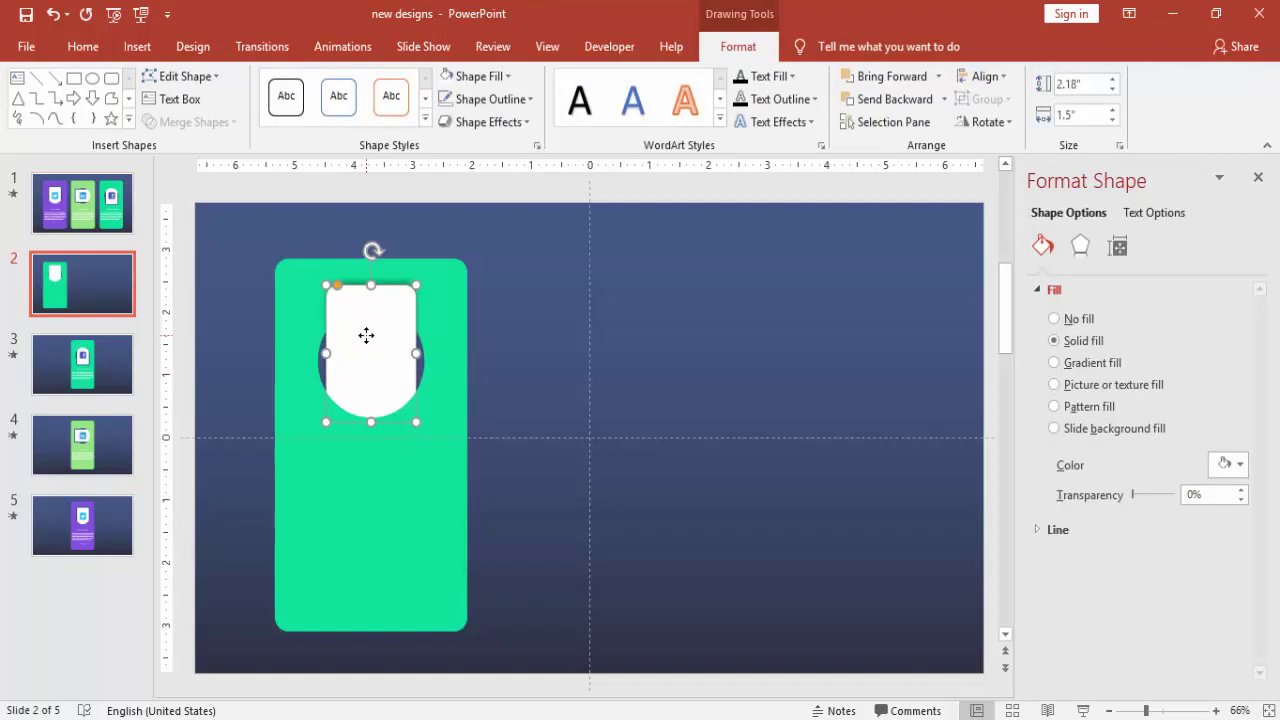
left_click(523, 291)
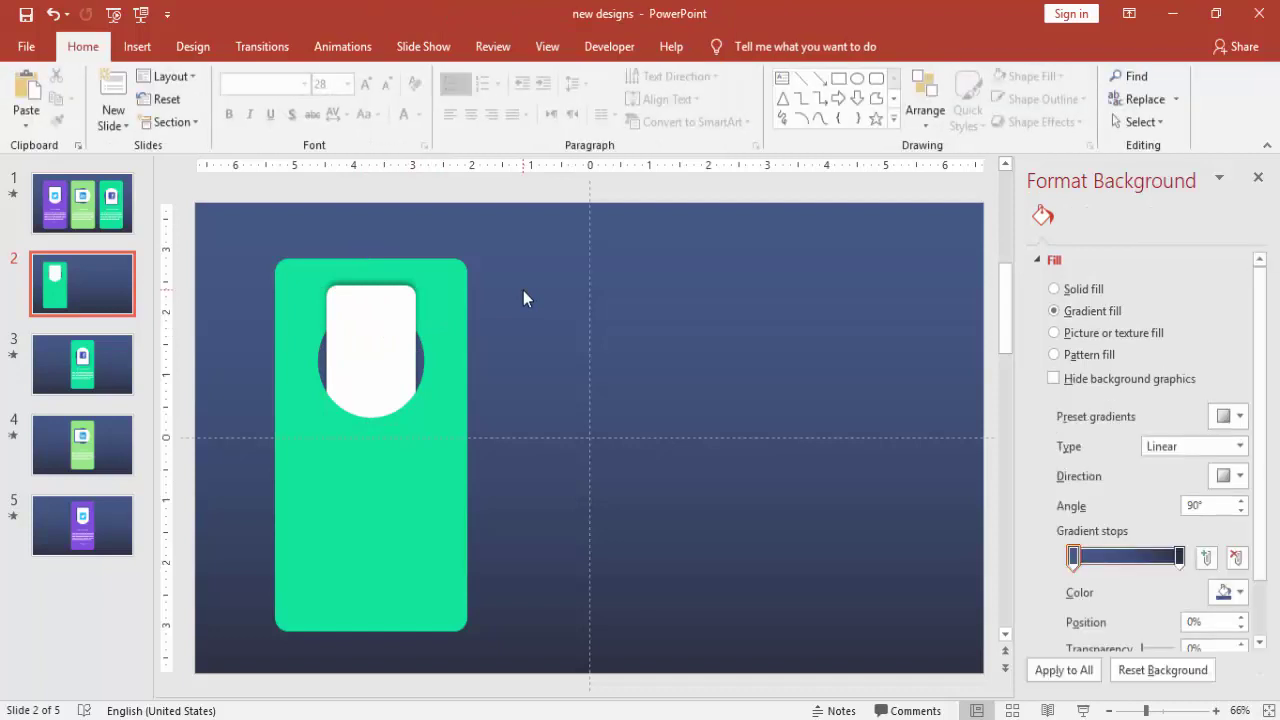
Step: Copy the Twitter icon from slide 1 and place it in slide 2's white tile
left_click(100, 224)
left_click(383, 381)
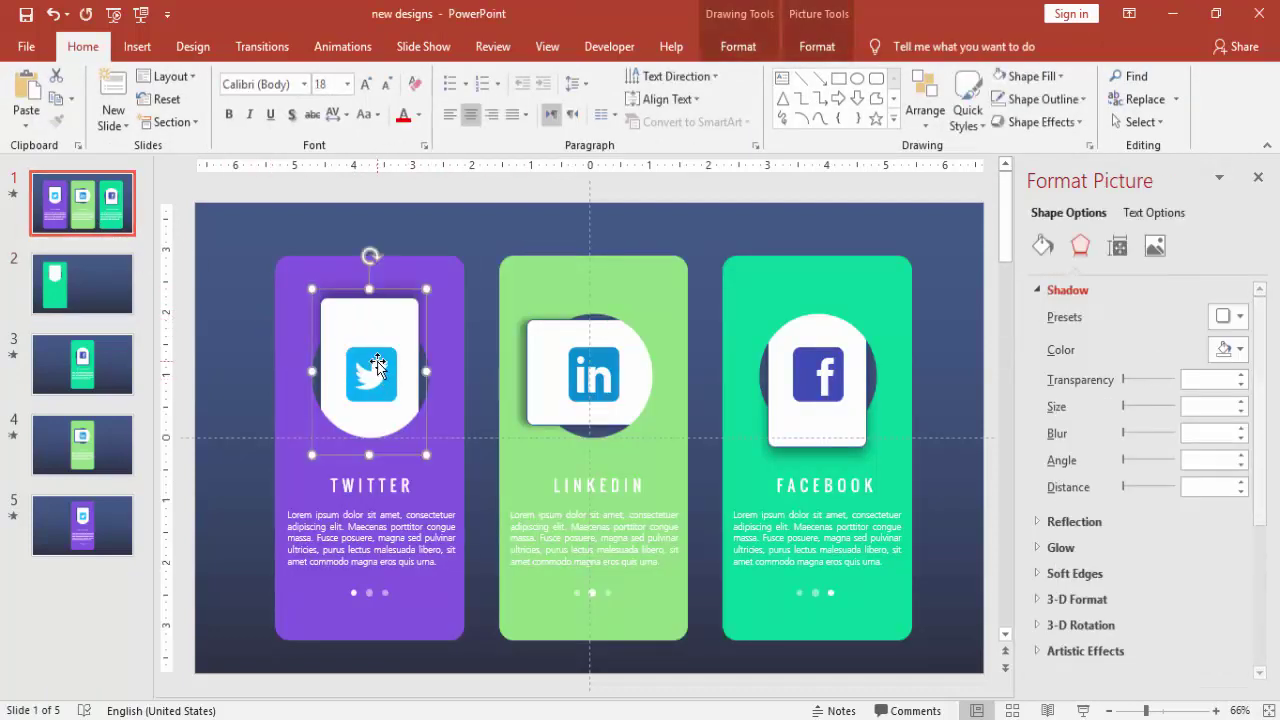
left_click(383, 381)
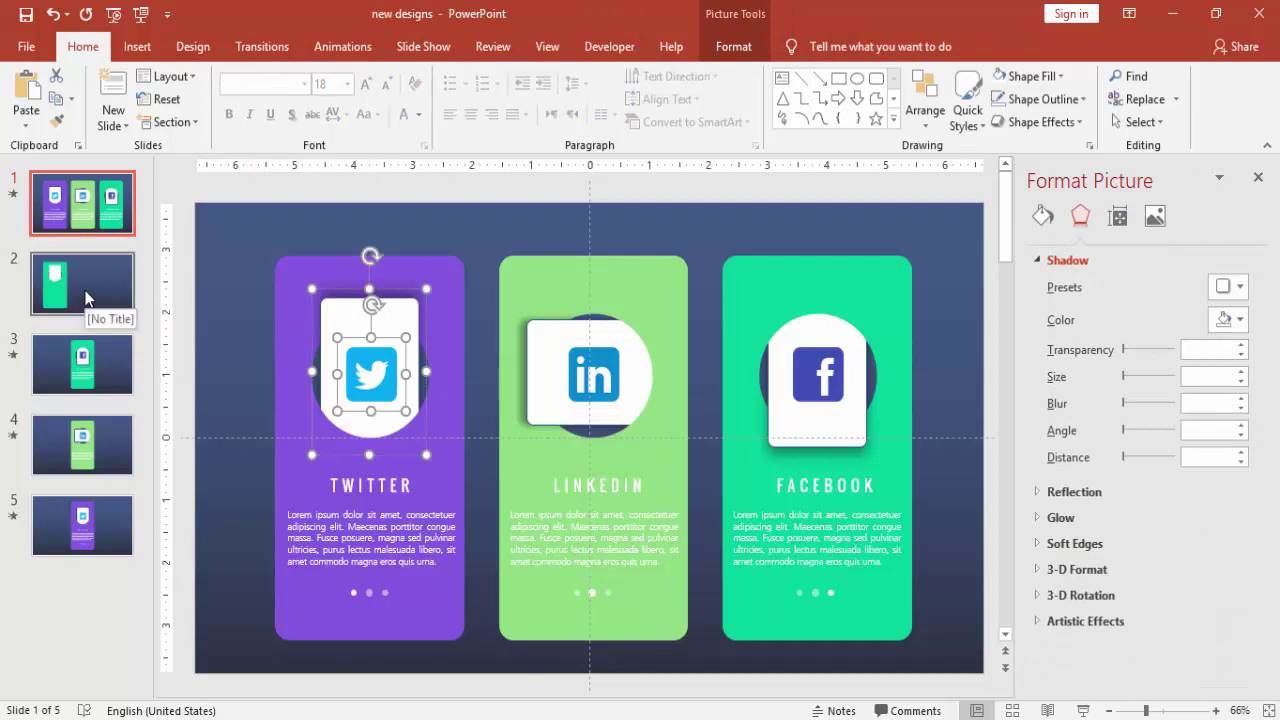
left_click(108, 313)
key("ctrl+v")
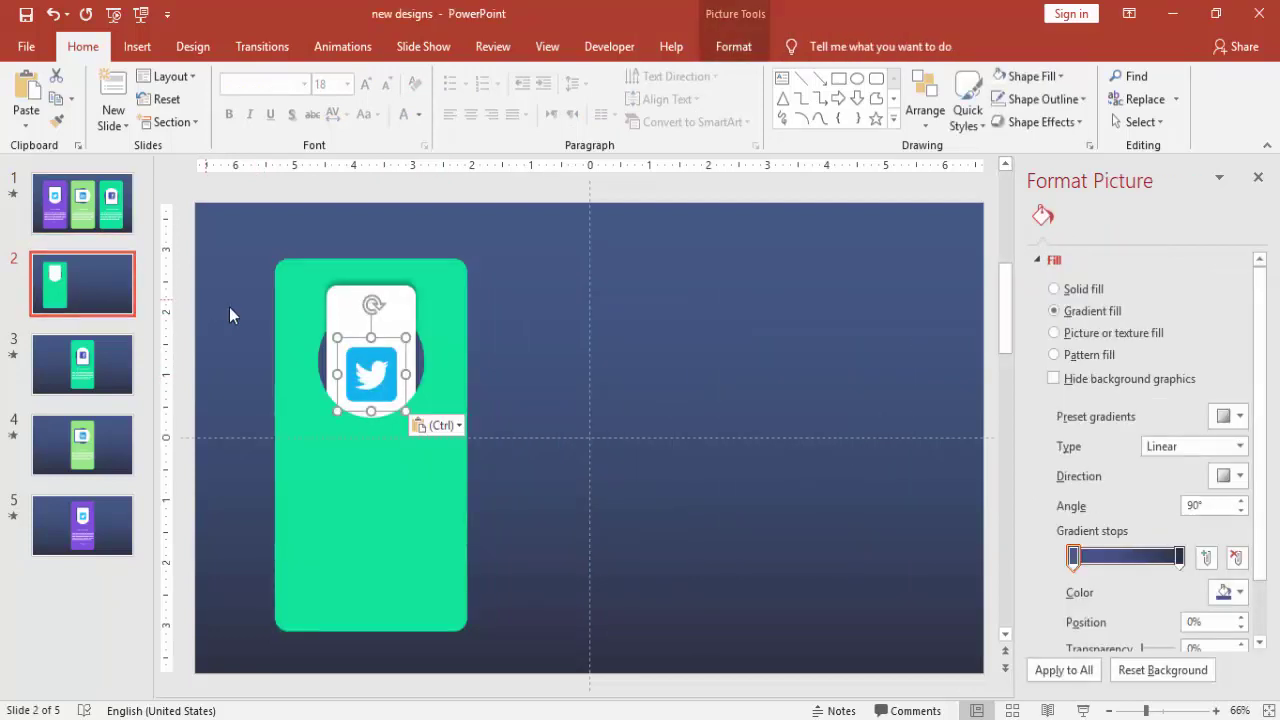
left_click_drag(370, 376, 387, 337)
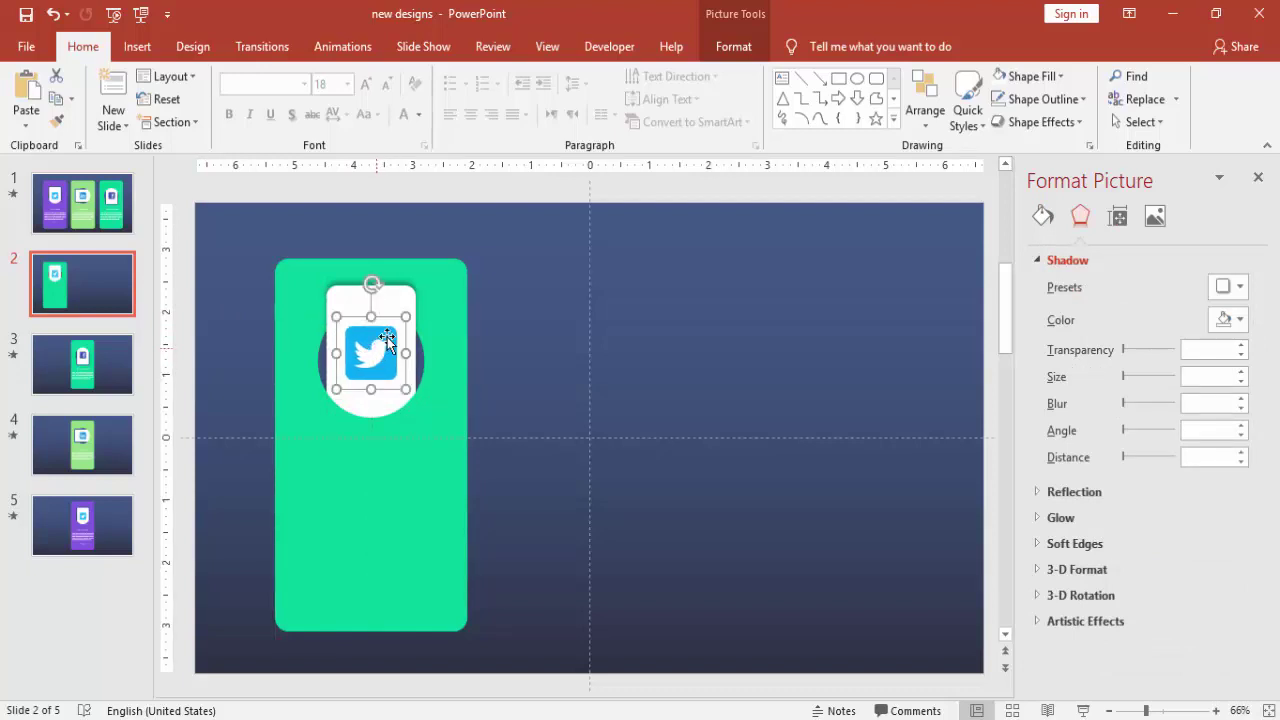
Step: Group the Twitter icon with the white tile and send the group backward
left_click(395, 304, "shift")
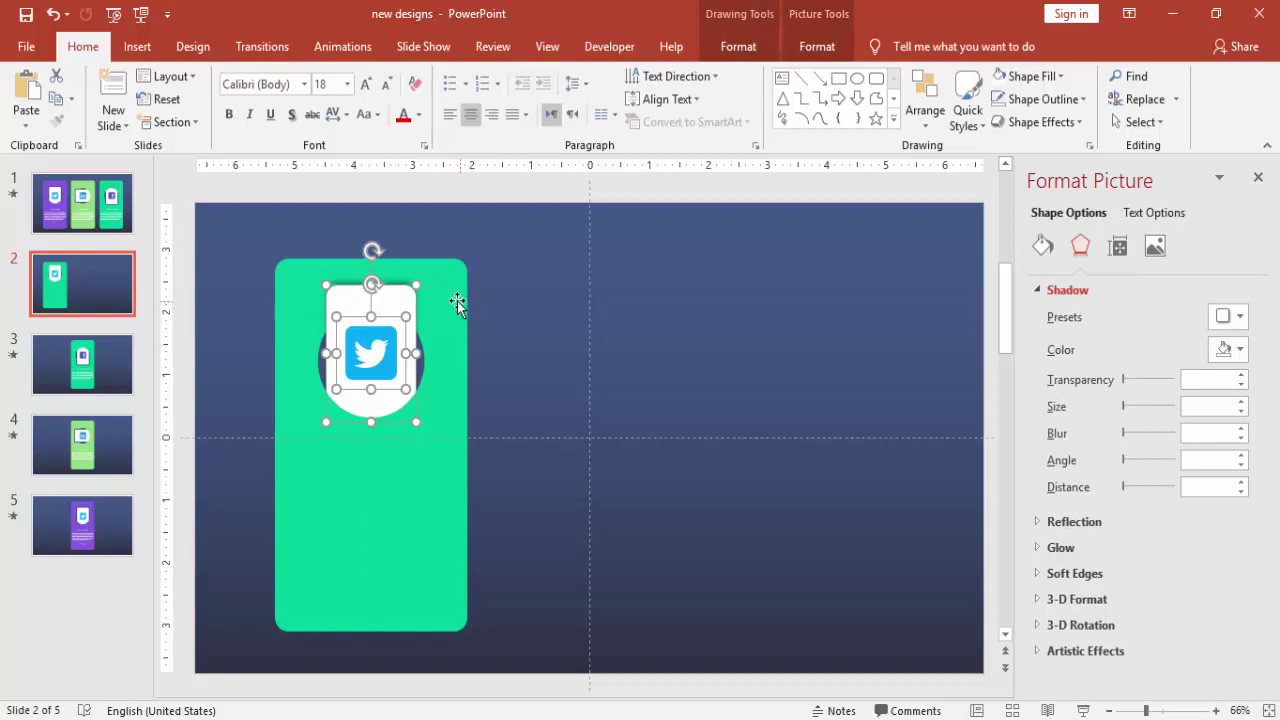
right_click(402, 300)
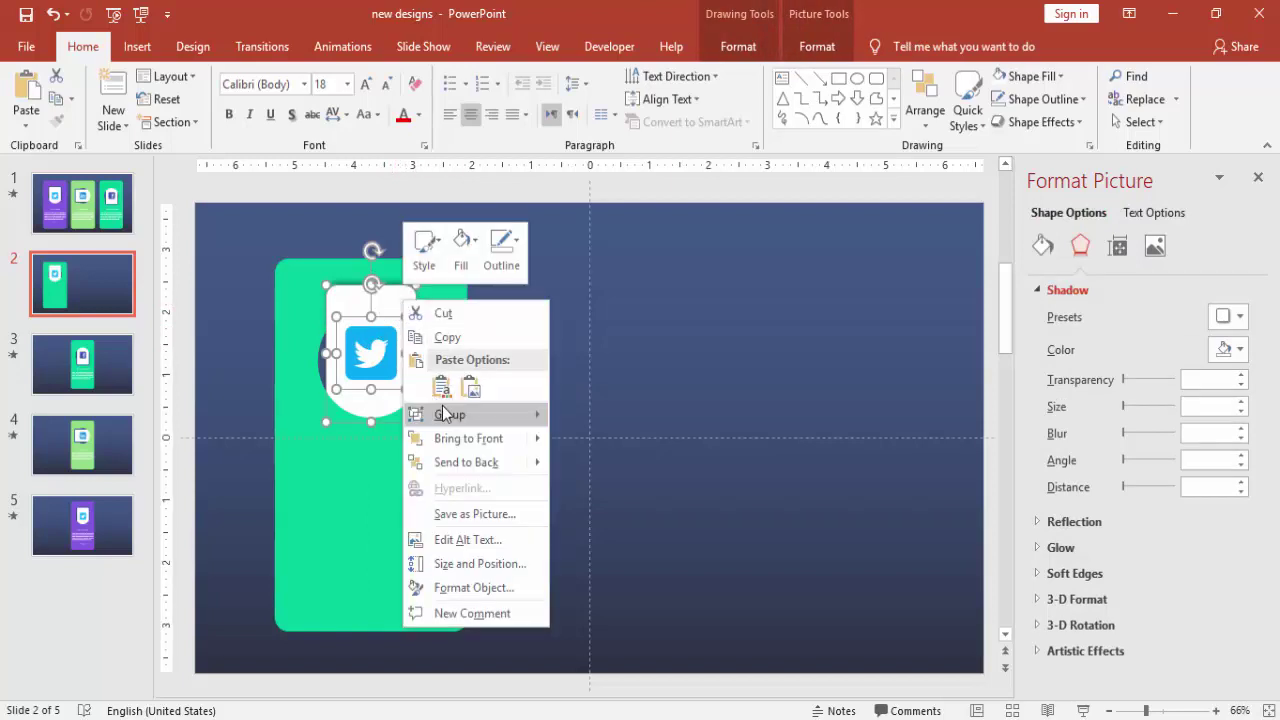
mouse_move(546, 420)
left_click(592, 416)
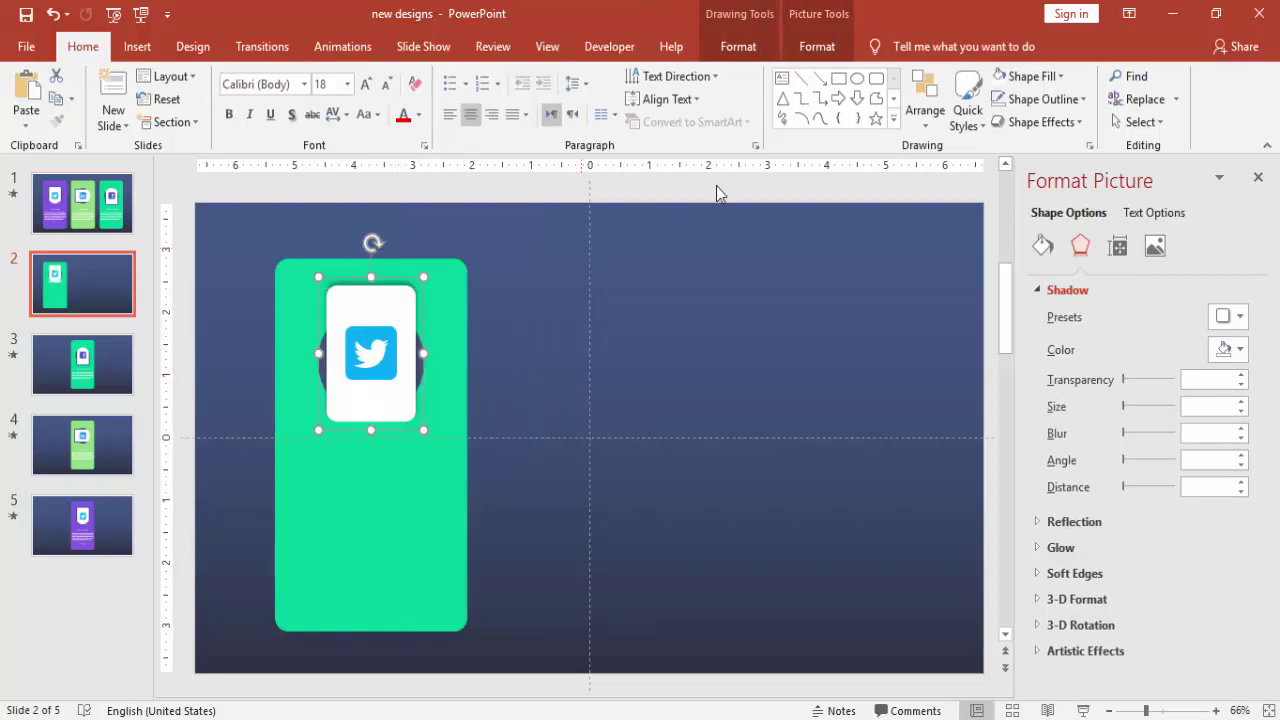
left_click(817, 46)
left_click(937, 104)
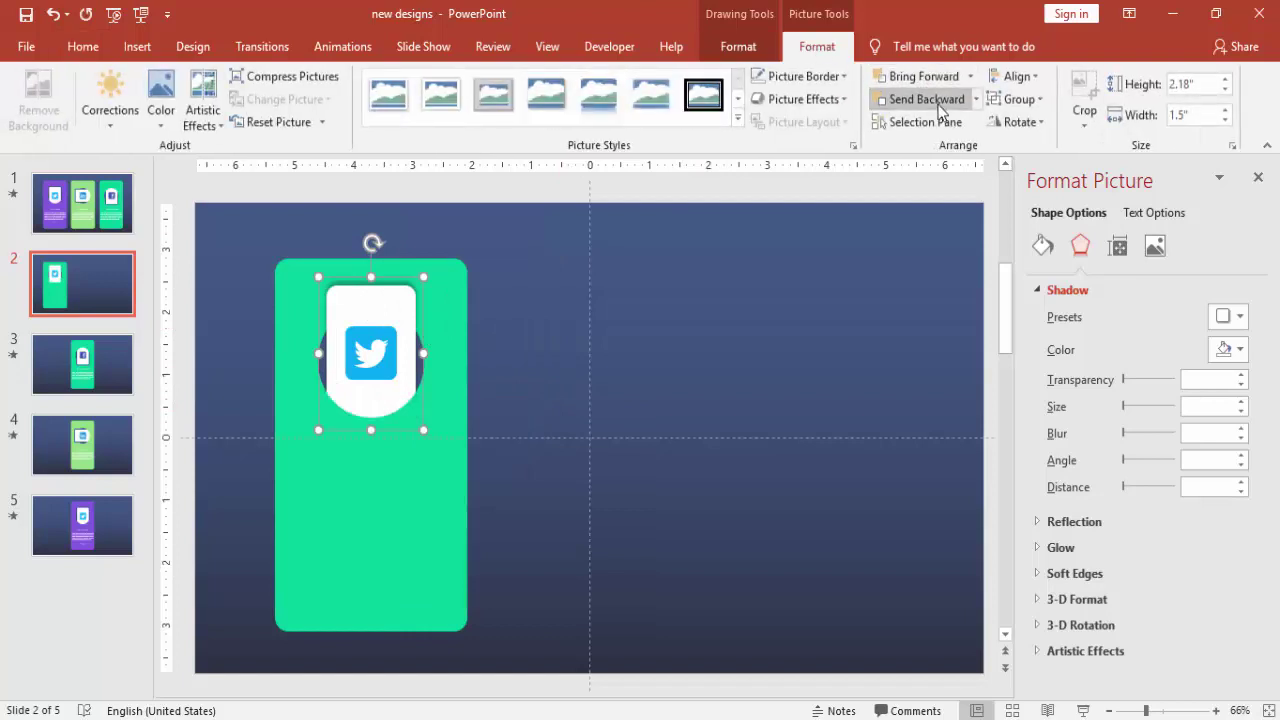
left_click(535, 285)
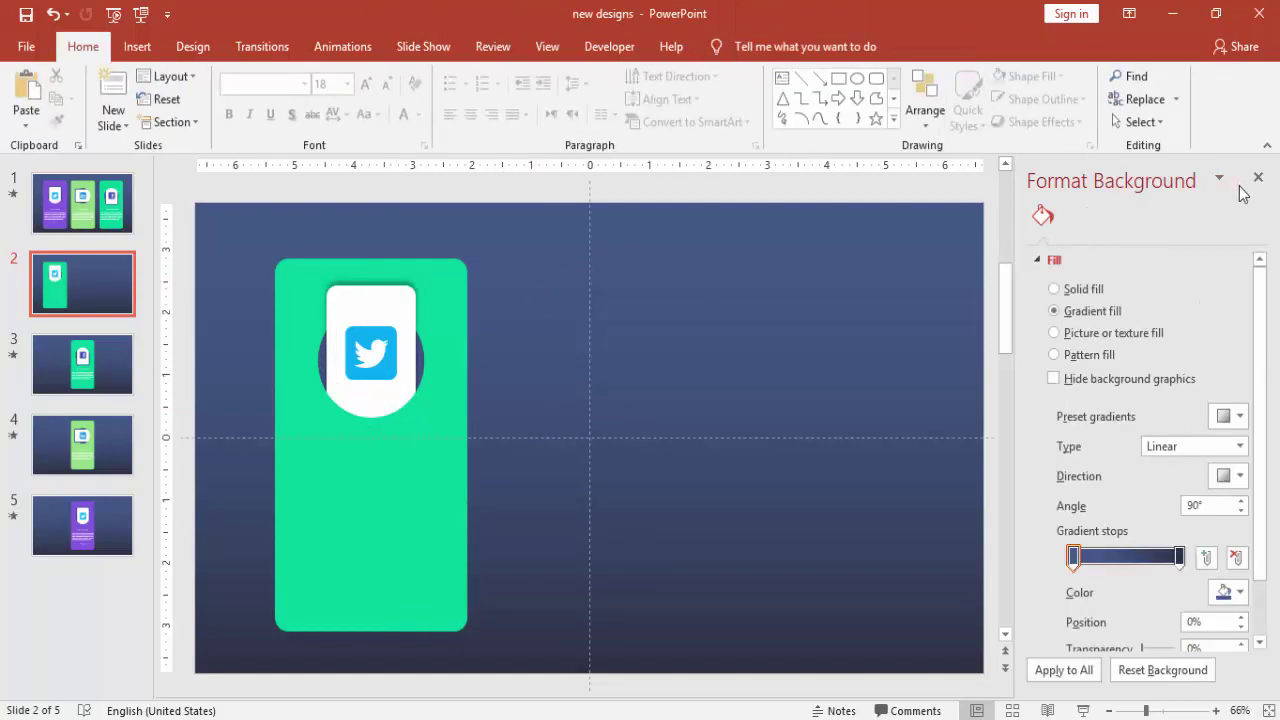
Step: Give the grouped Twitter icon tile a Peek In entrance (From Bottom, On Click, 0.5 s) in the Animation Pane
left_click(1258, 178)
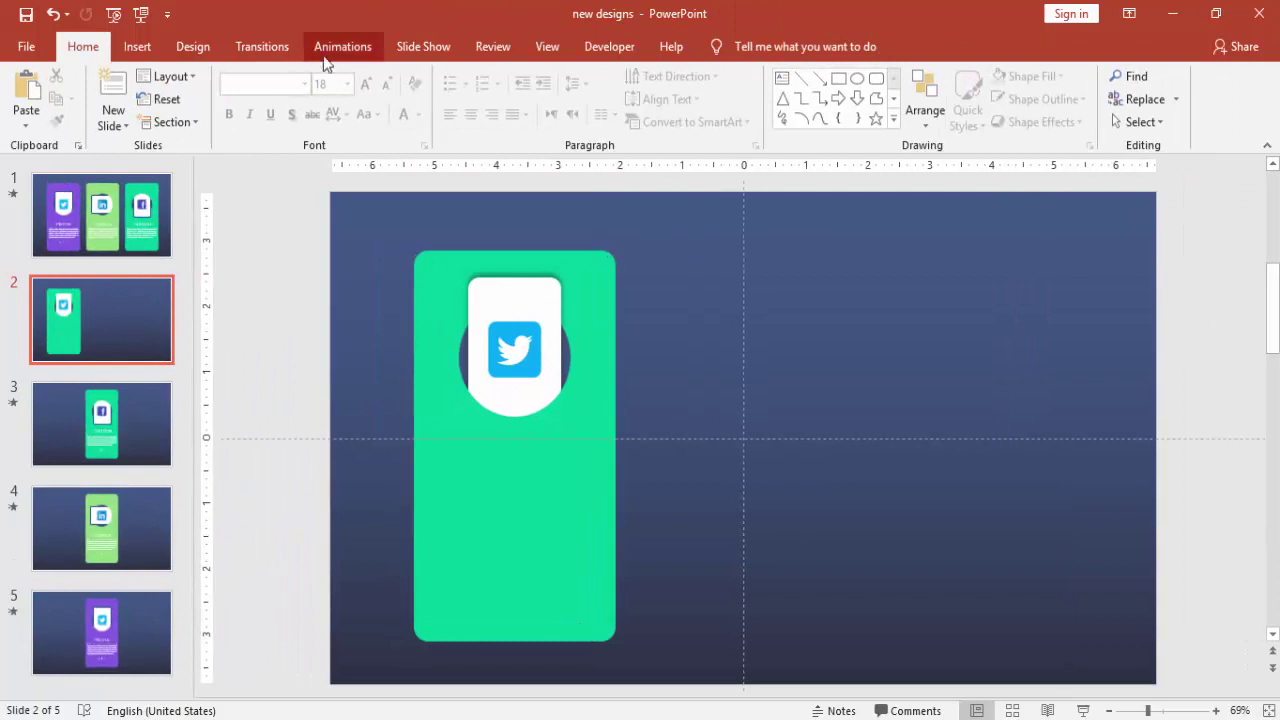
left_click(337, 50)
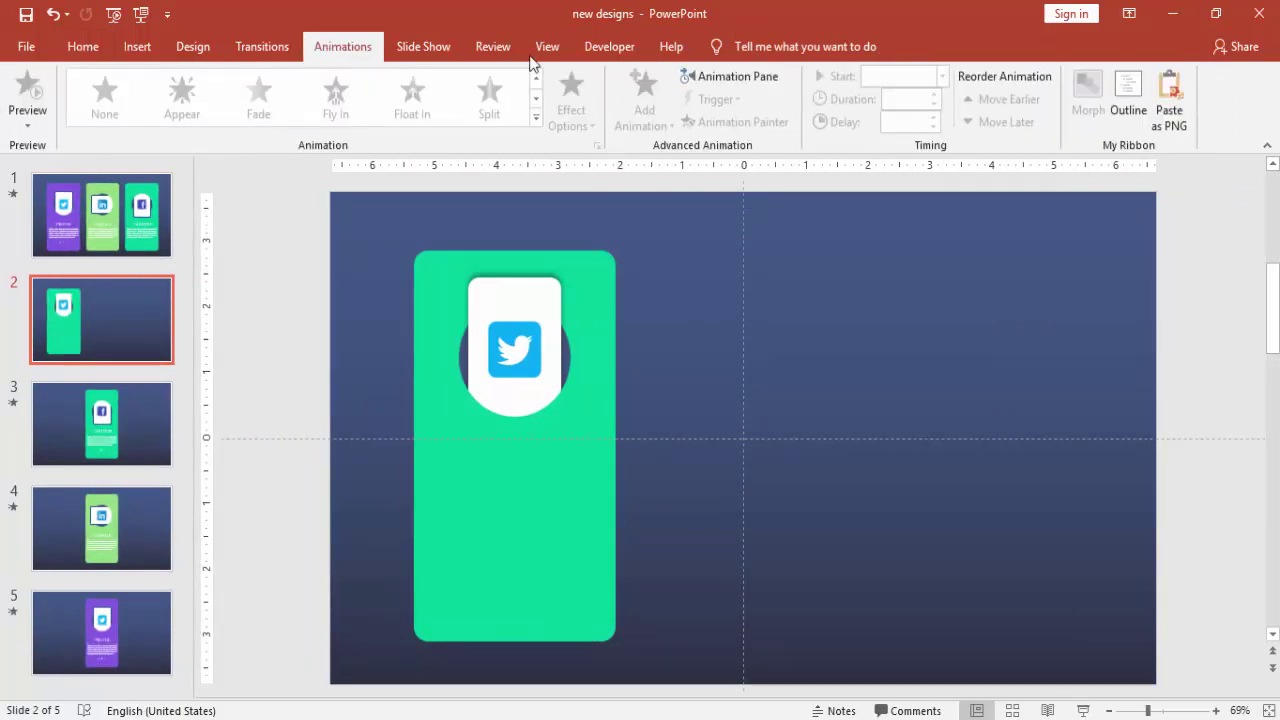
left_click(752, 80)
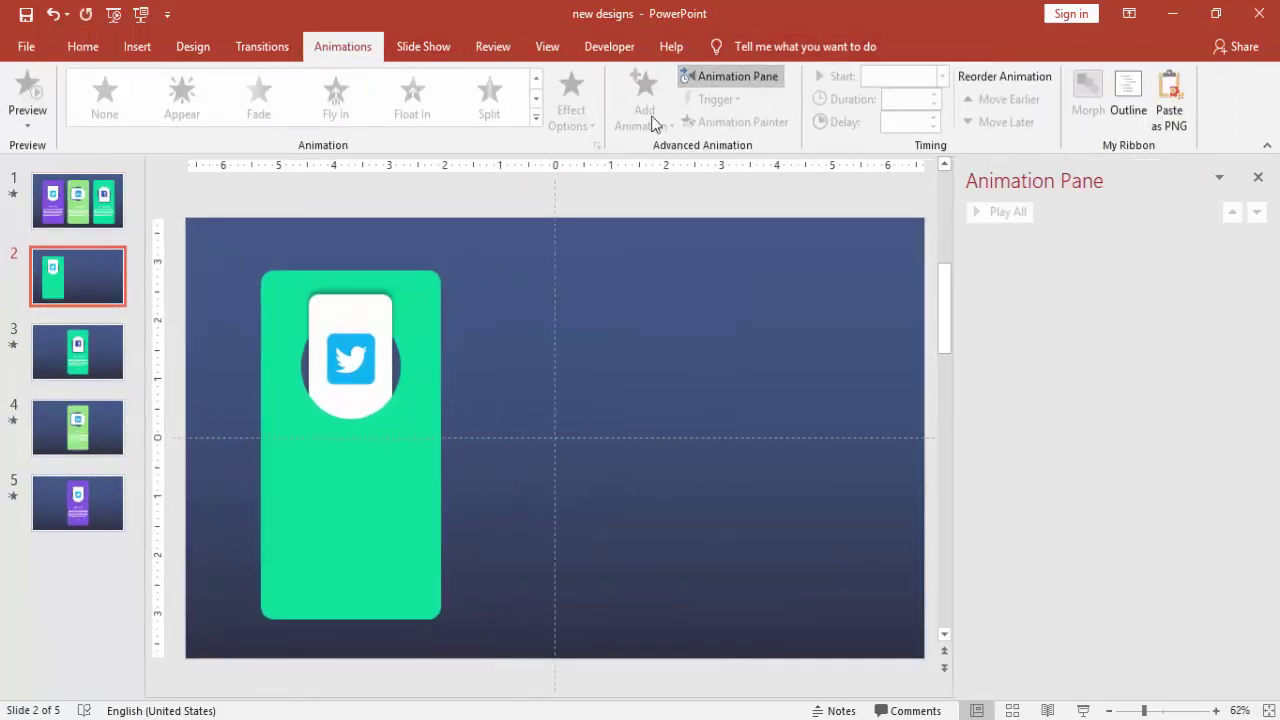
left_click(364, 356)
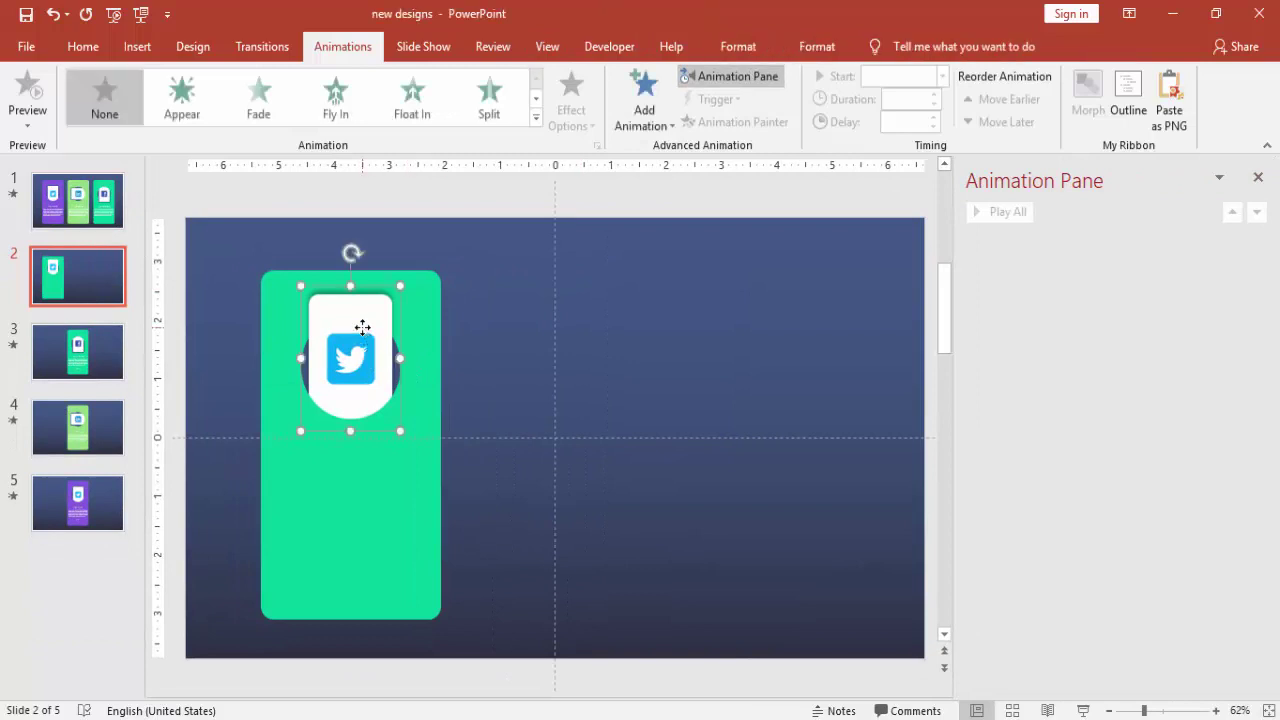
left_click(645, 118)
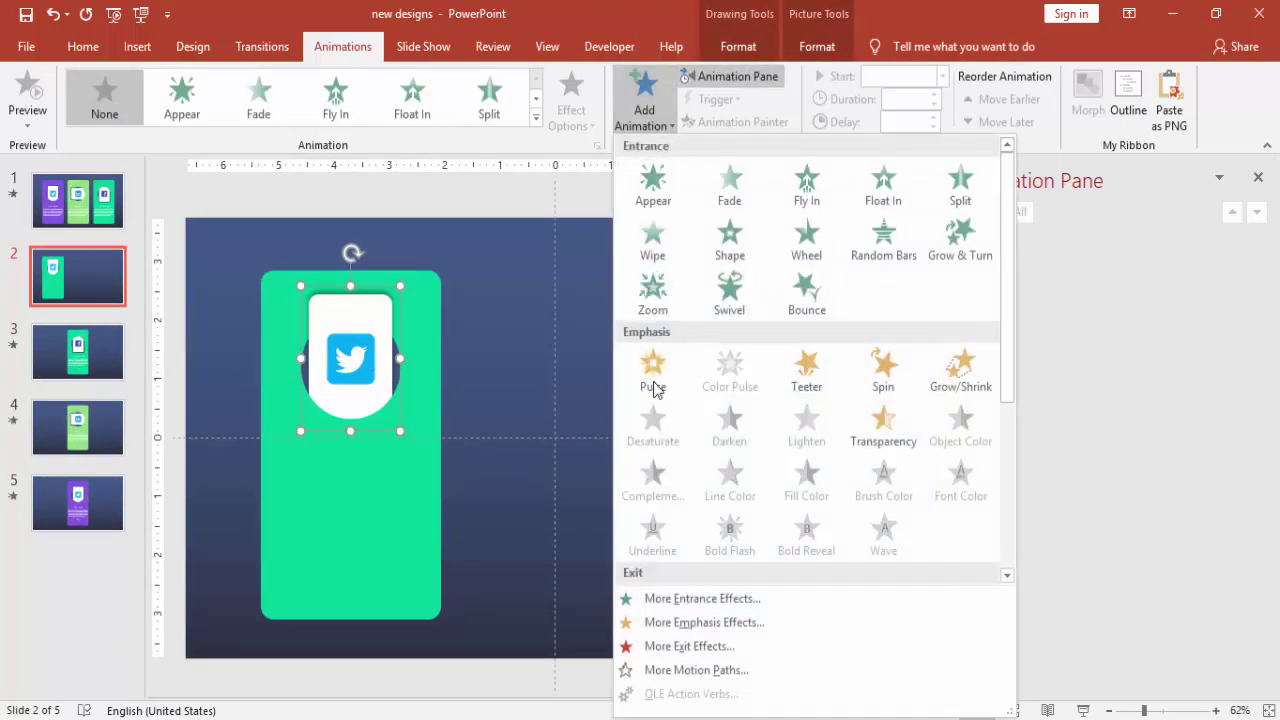
left_click(688, 601)
left_click(573, 289)
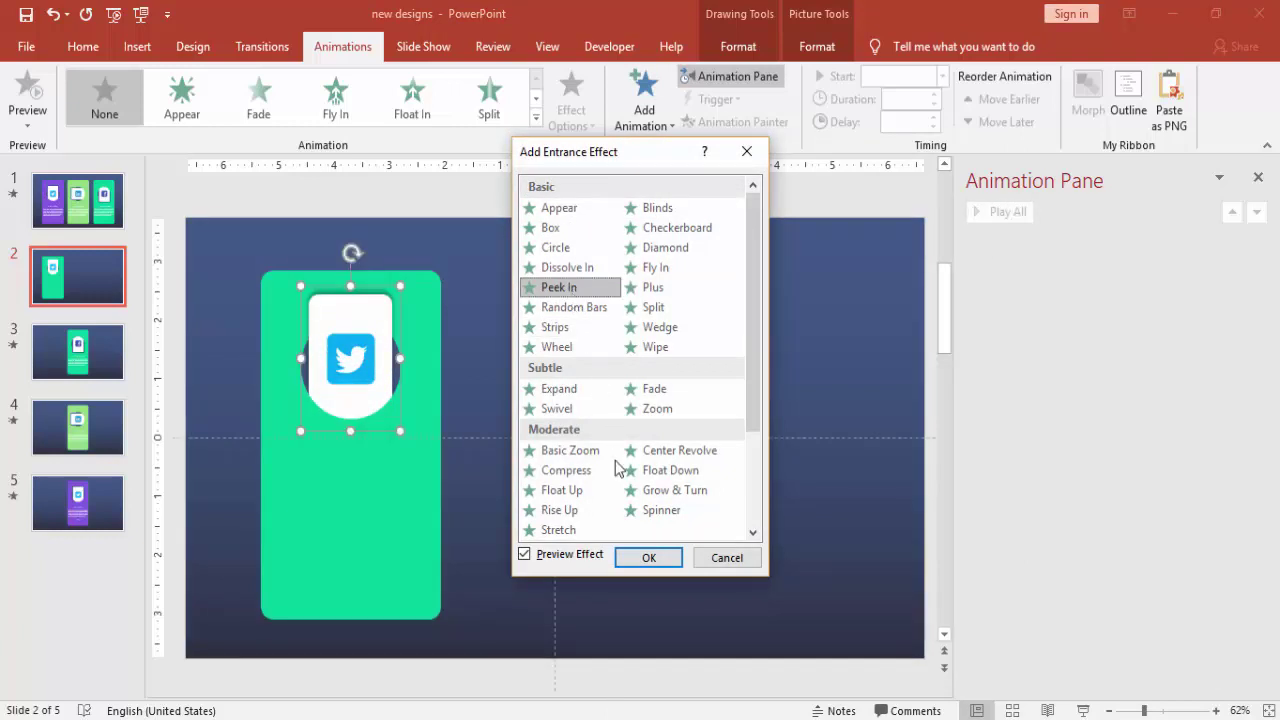
left_click(650, 558)
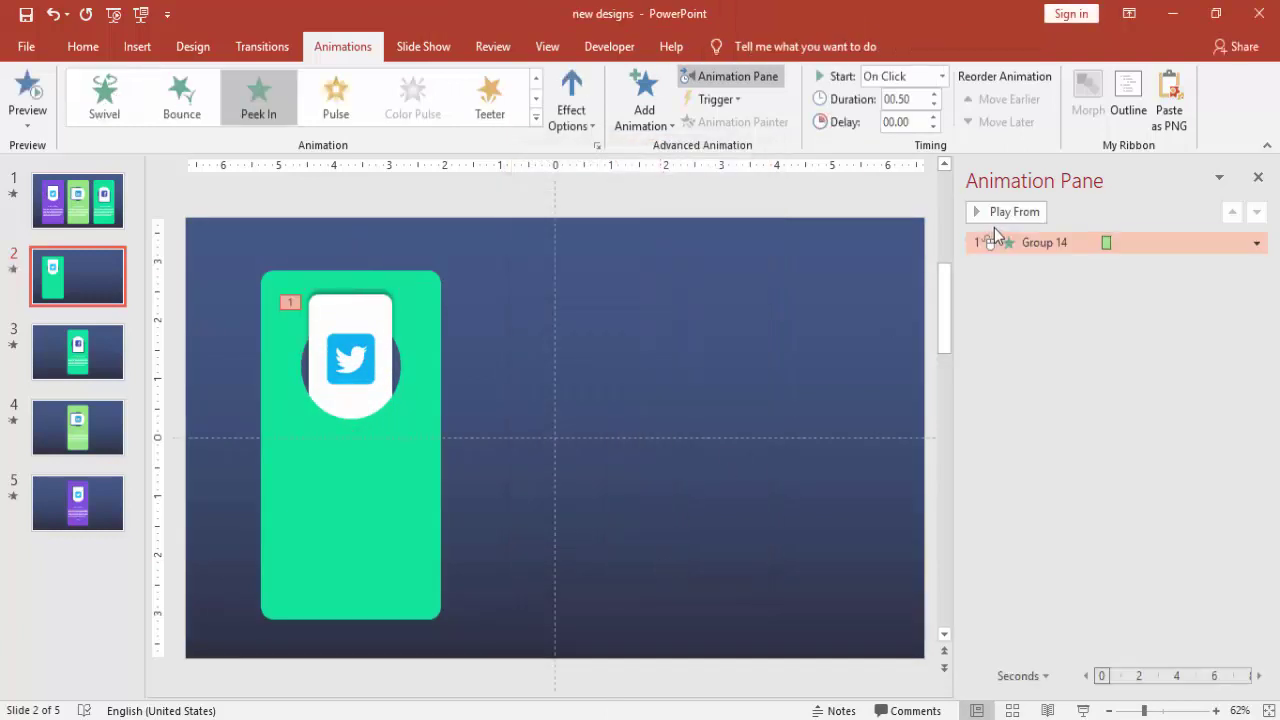
double_click(995, 240)
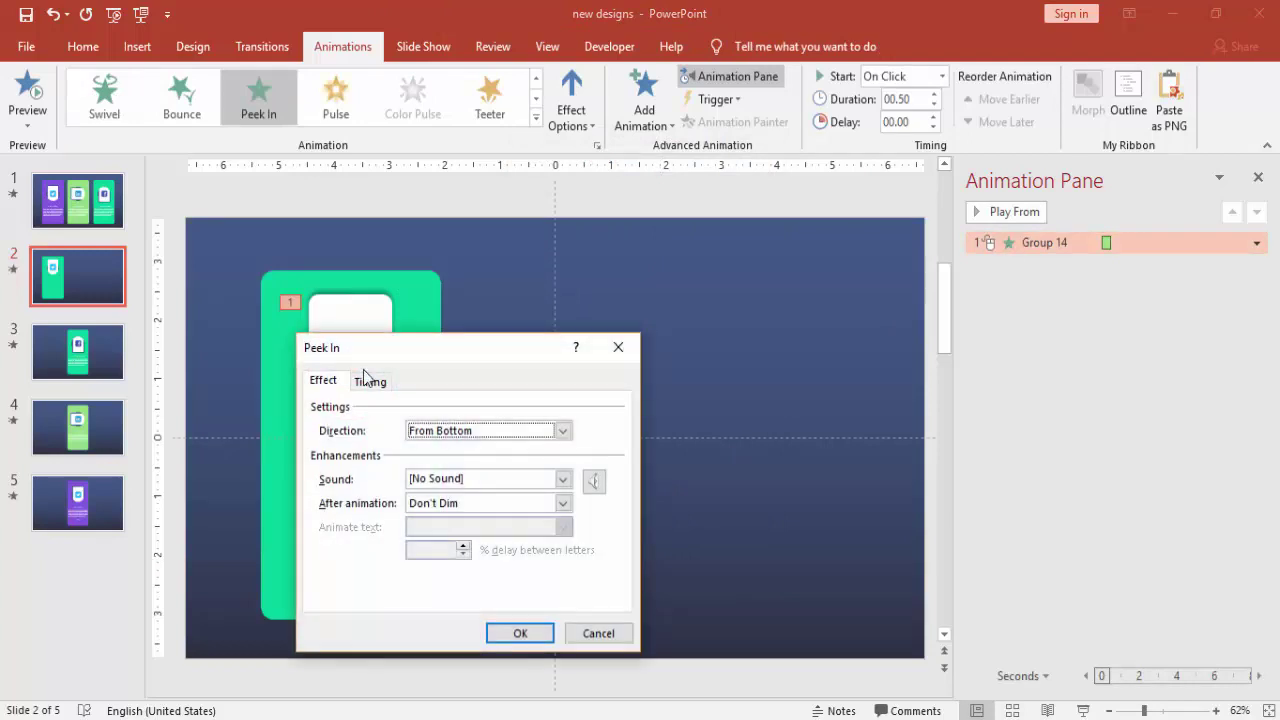
left_click(367, 381)
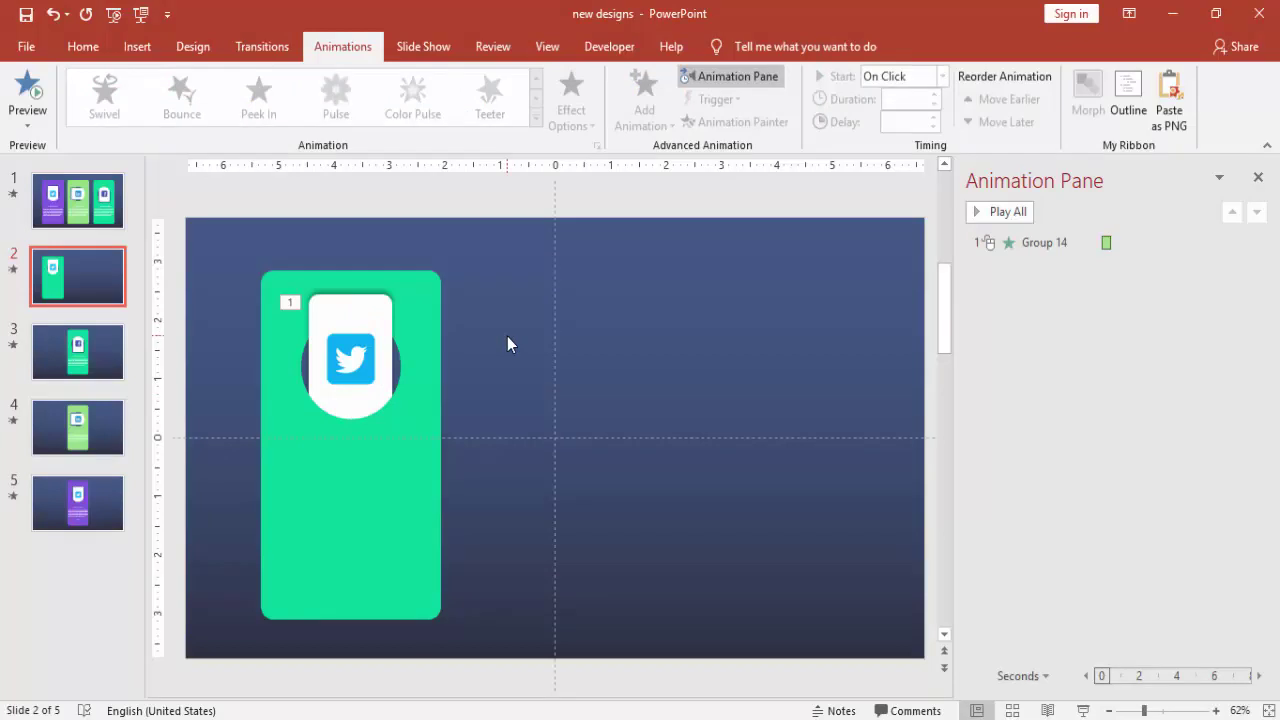
Step: Add a TWITTER text box below the icon with Very Loose character spacing
left_click(140, 48)
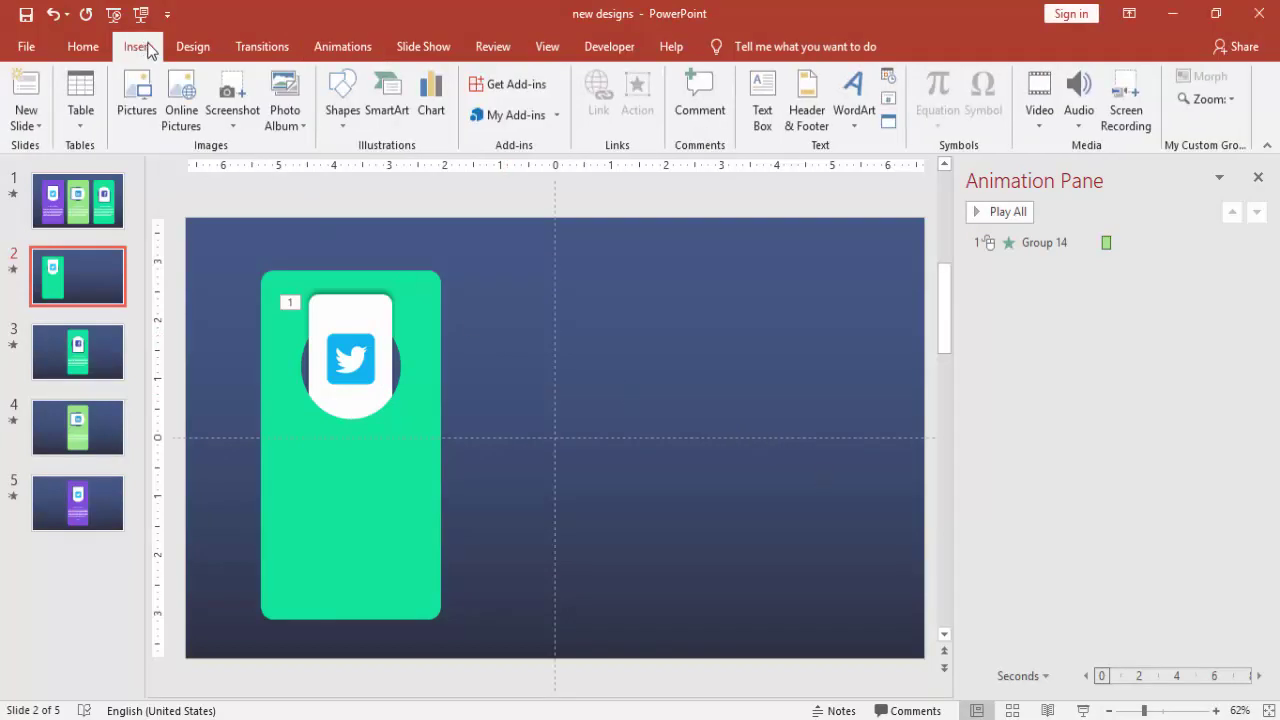
left_click(762, 100)
left_click_drag(294, 458, 414, 480)
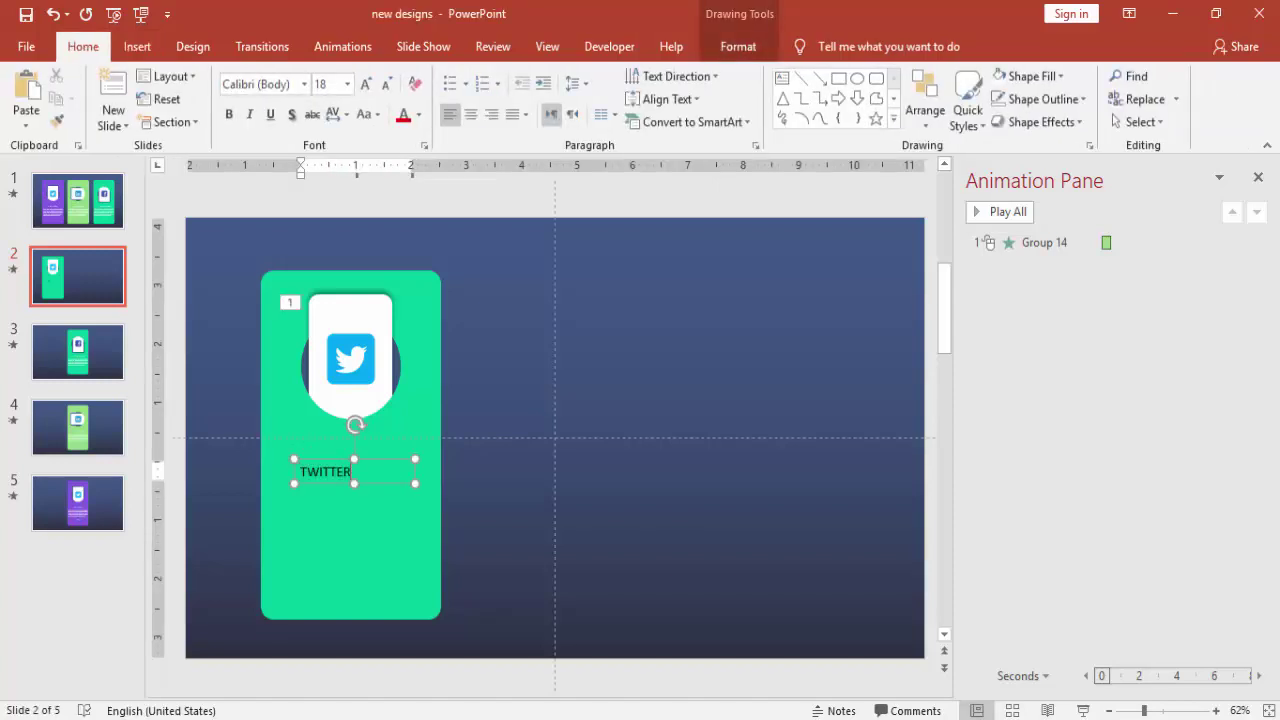
left_click(371, 459)
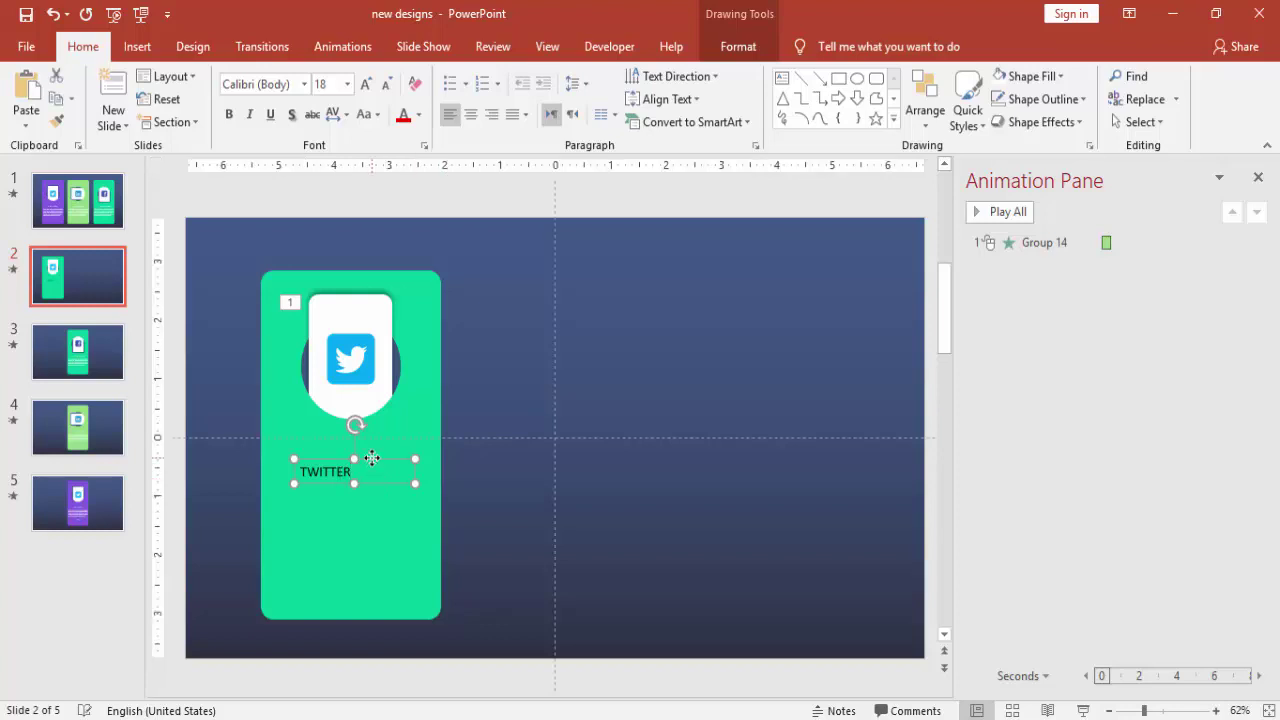
left_click(344, 116)
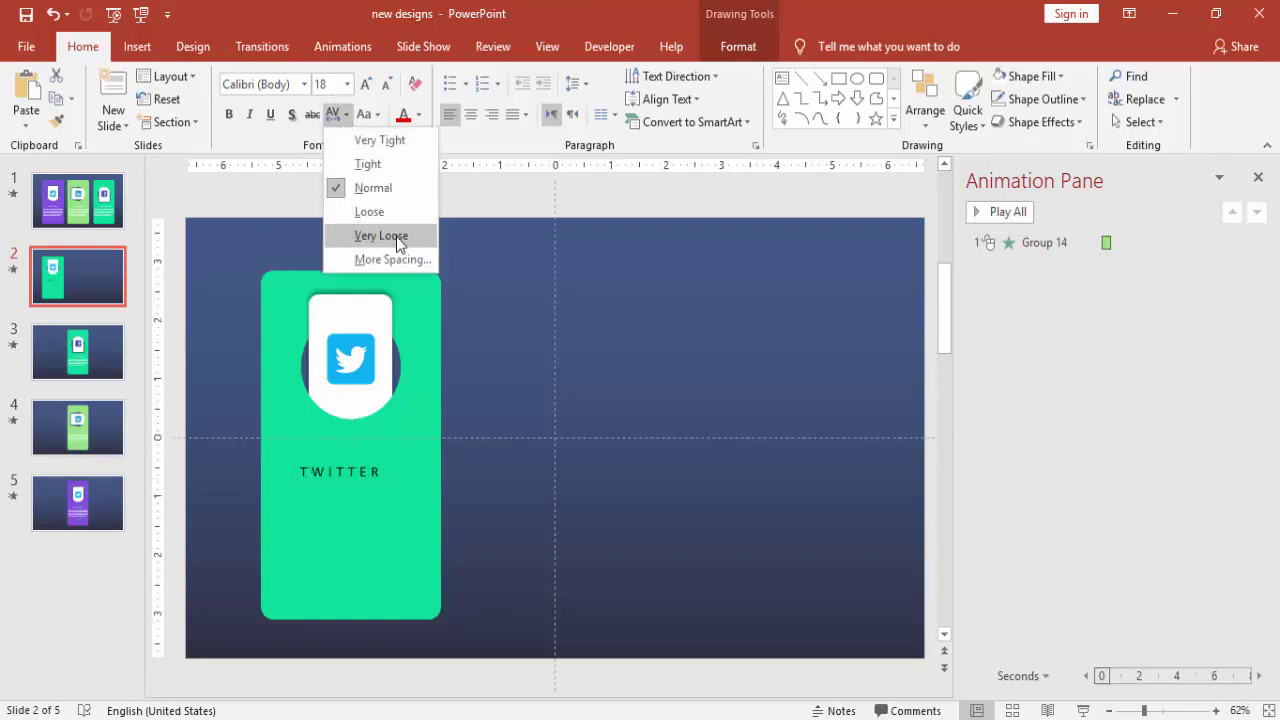
left_click(396, 236)
Step: Make the title white Oswald, centre-aligned, and position it centred on the card
left_click(294, 85)
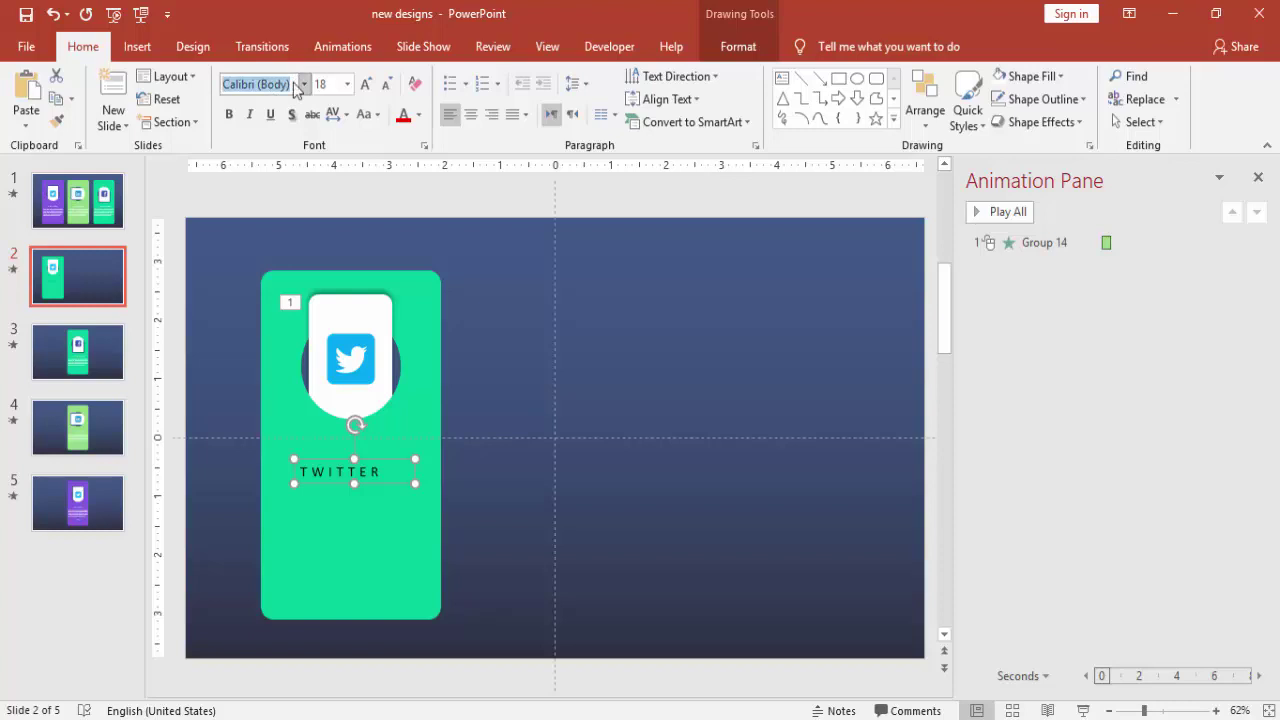
type("Oswald")
key("Return")
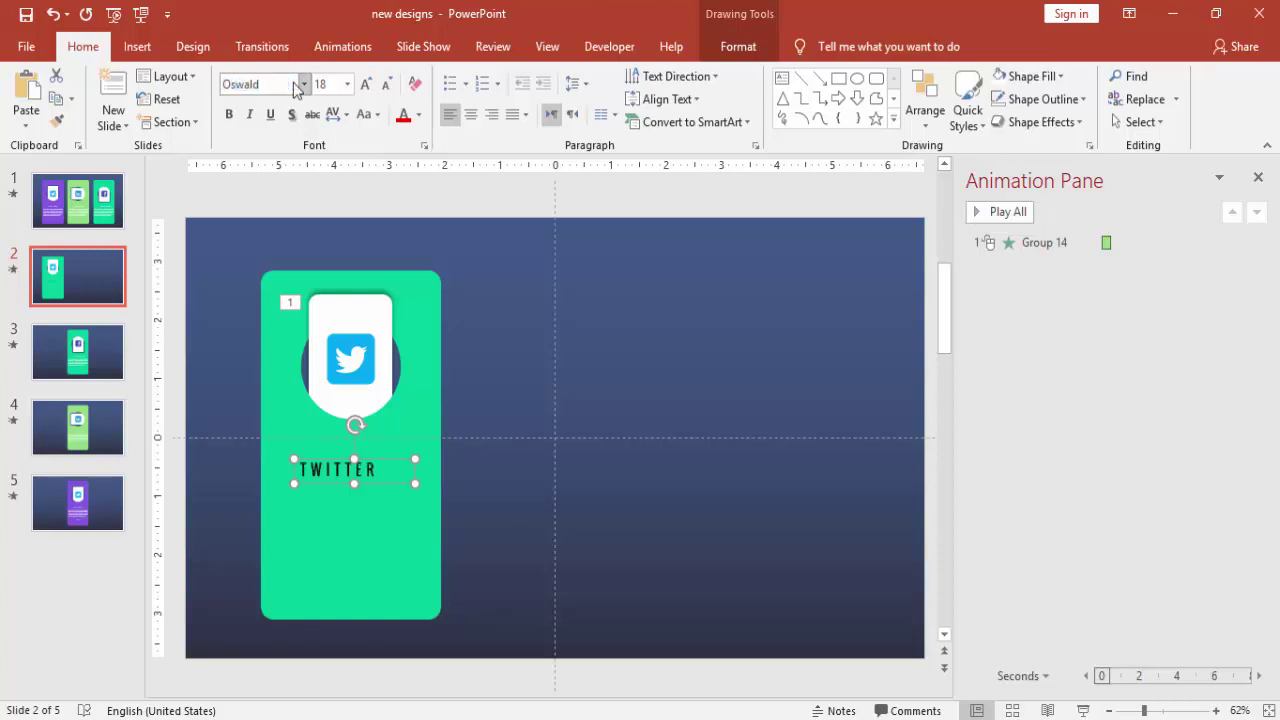
left_click(418, 115)
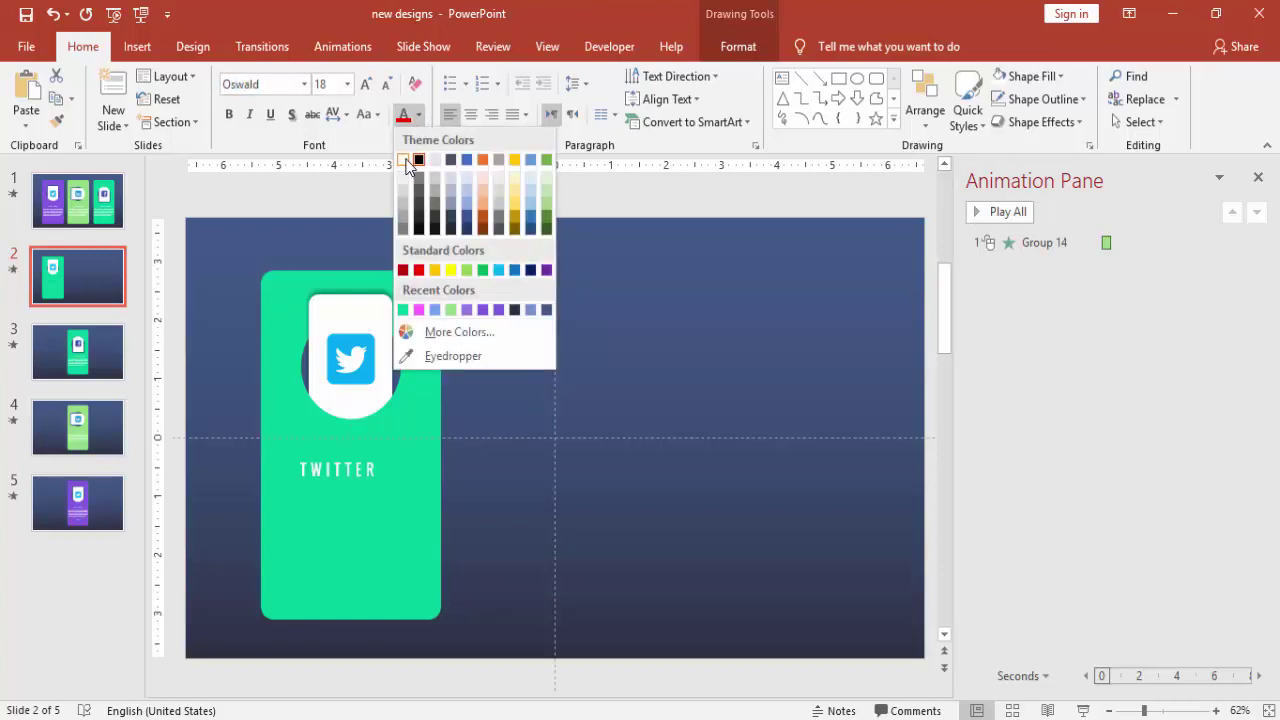
left_click(406, 162)
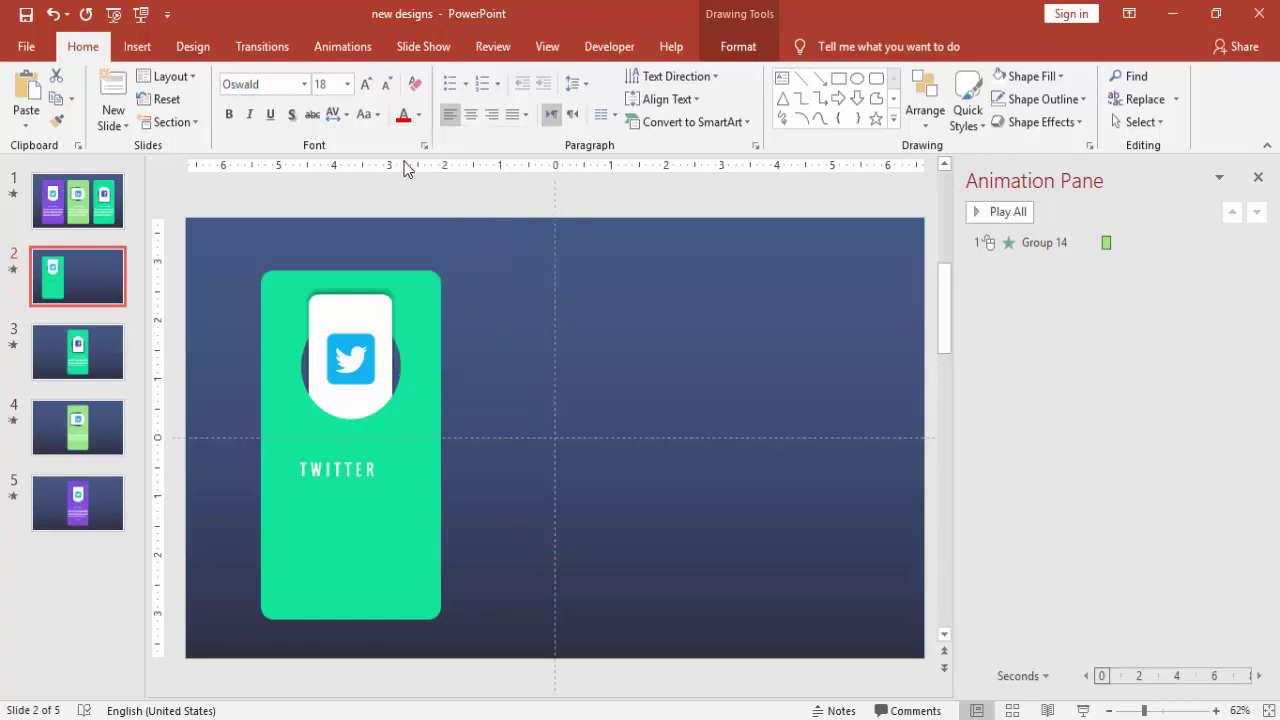
left_click(471, 114)
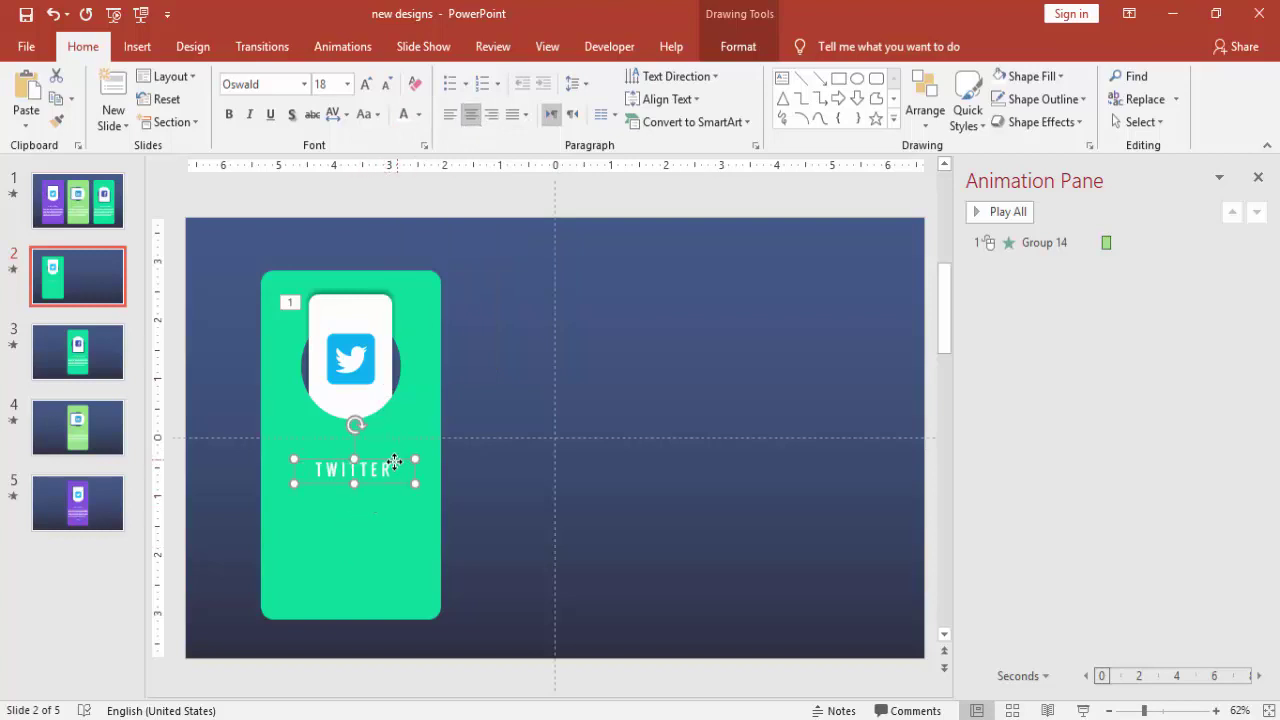
left_click_drag(394, 461, 389, 461)
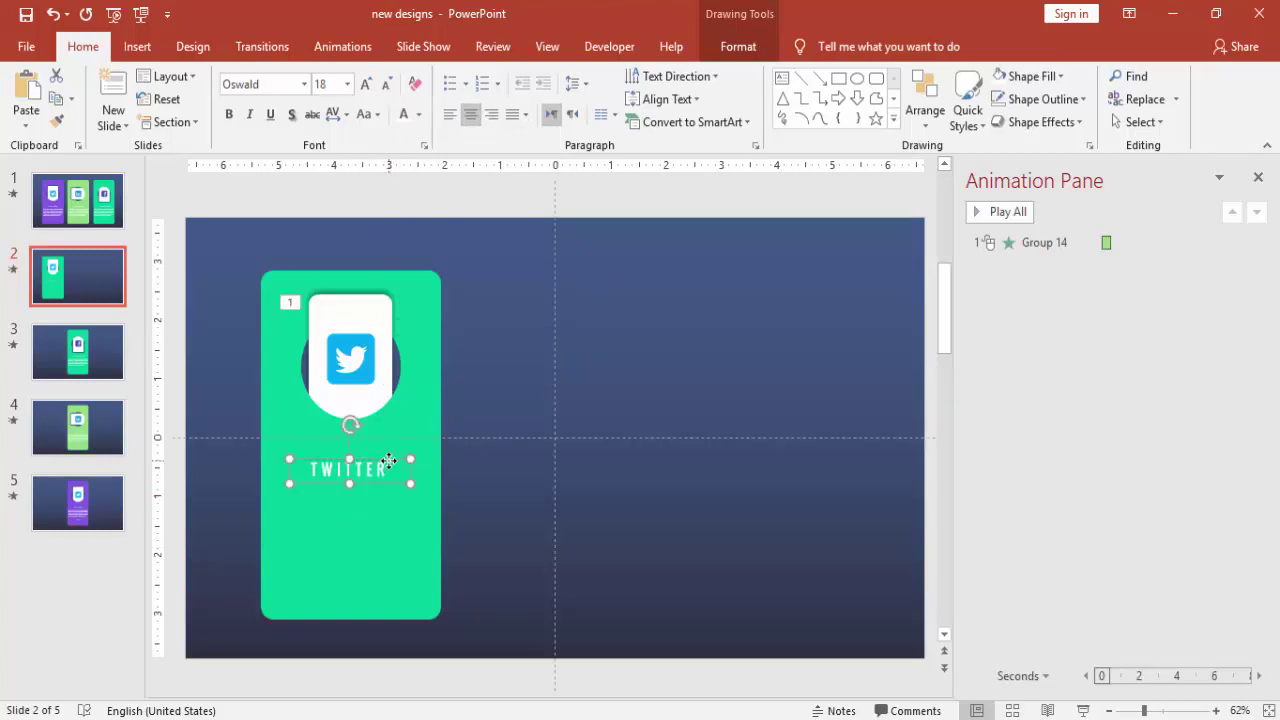
left_click(390, 193)
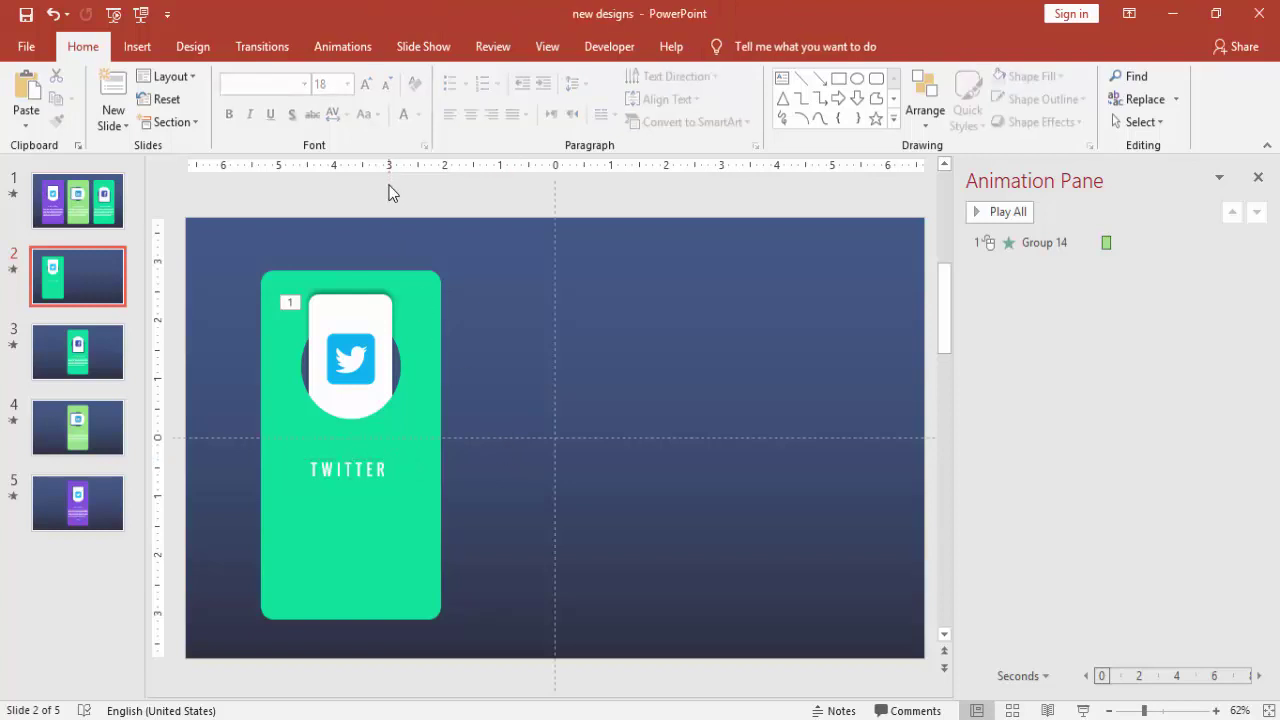
left_click(137, 46)
Step: Add a text box below the title filled with a =lorem(1) placeholder paragraph
left_click(757, 117)
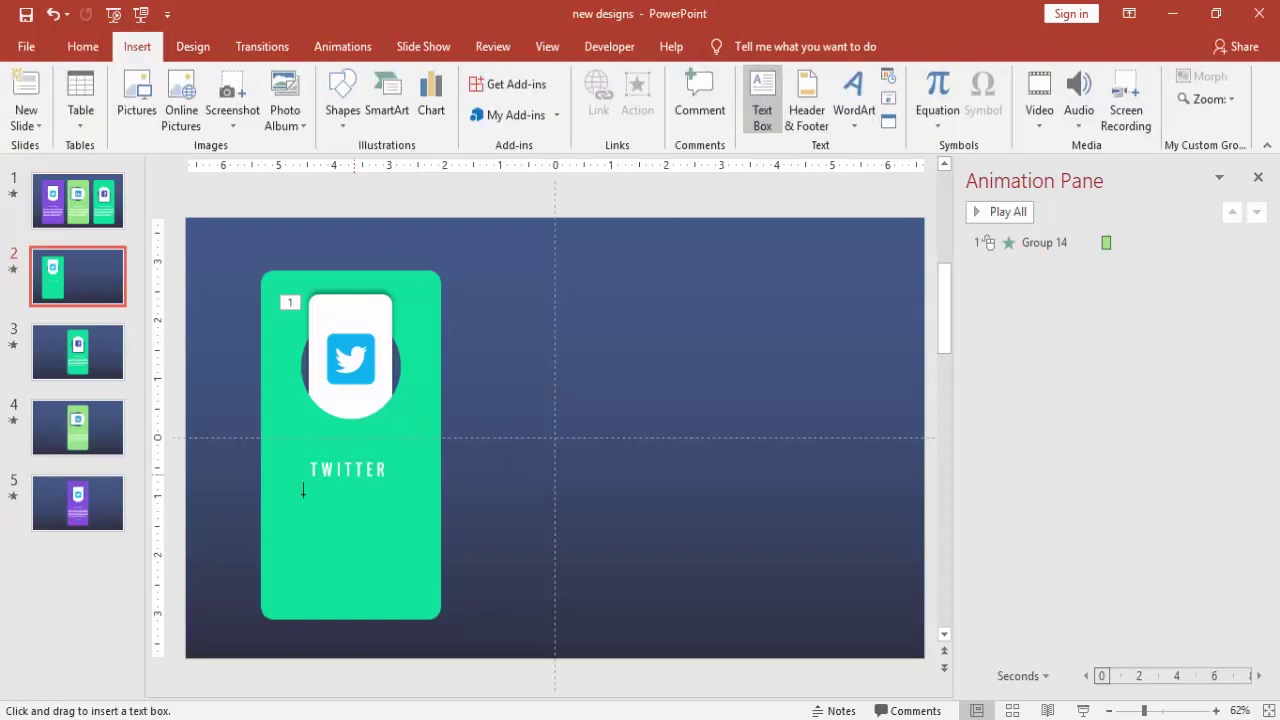
left_click_drag(280, 498, 425, 606)
type("=")
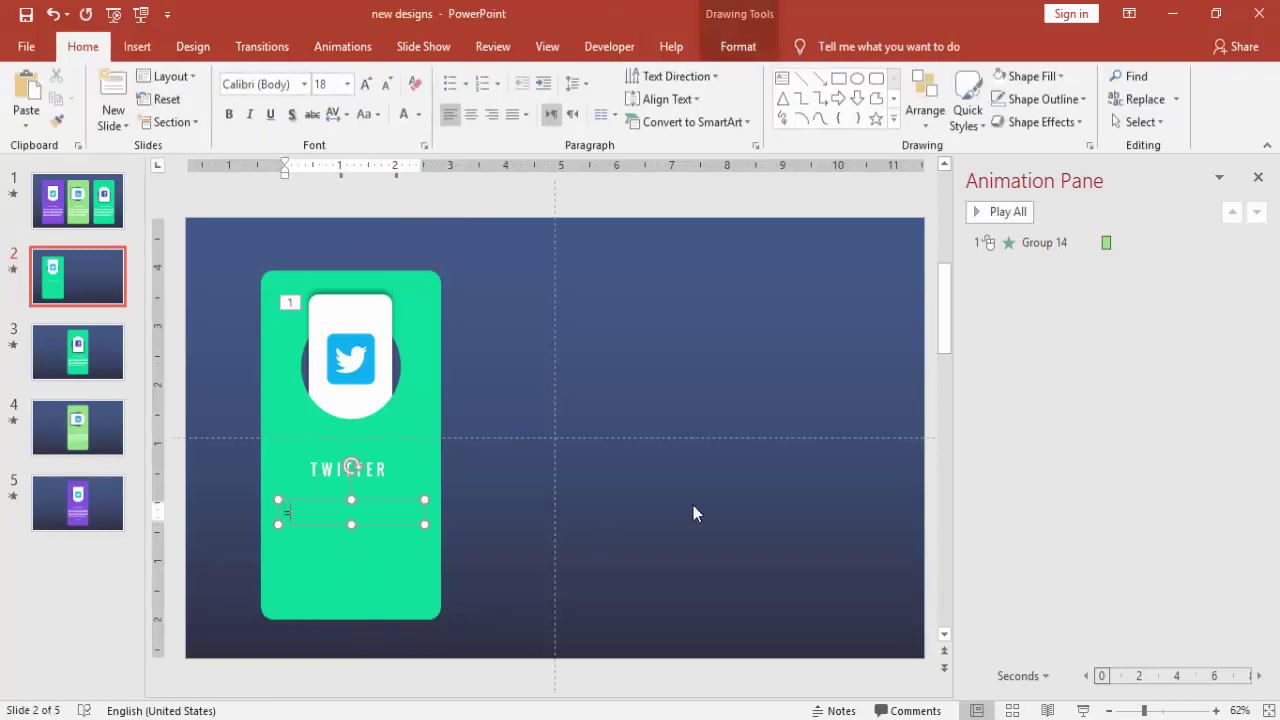
type("lorem(1)")
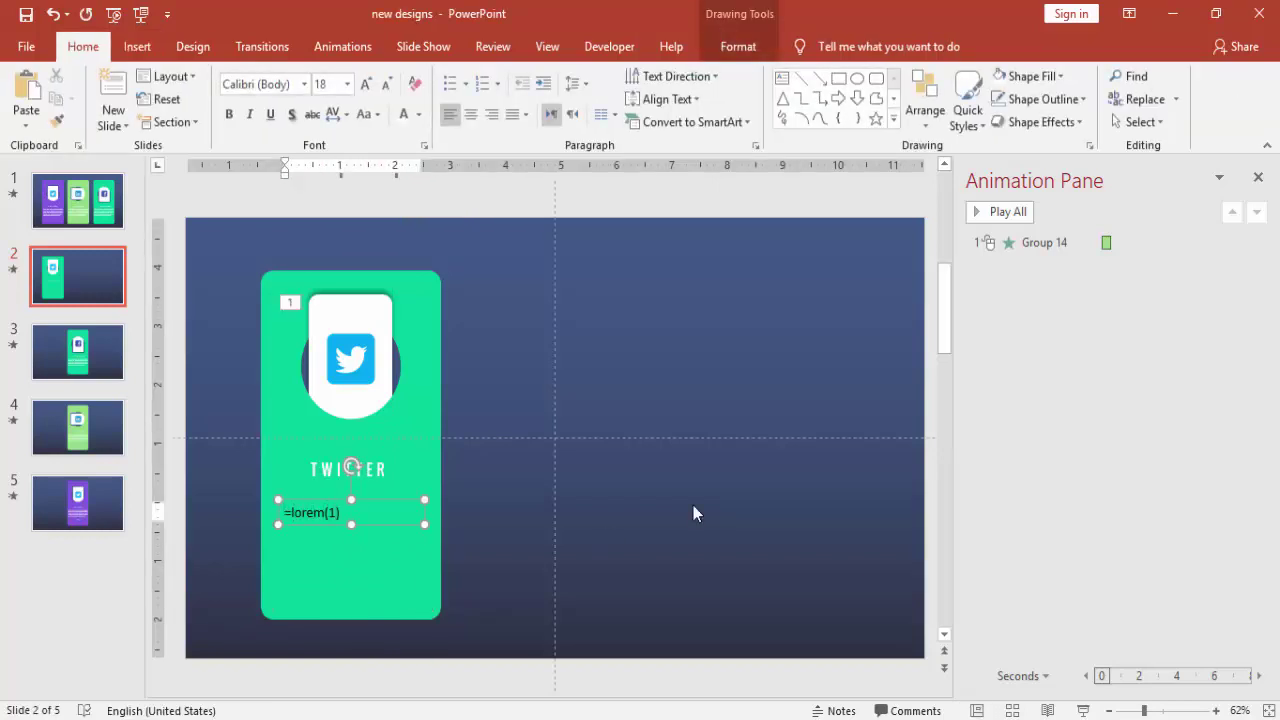
key("Return")
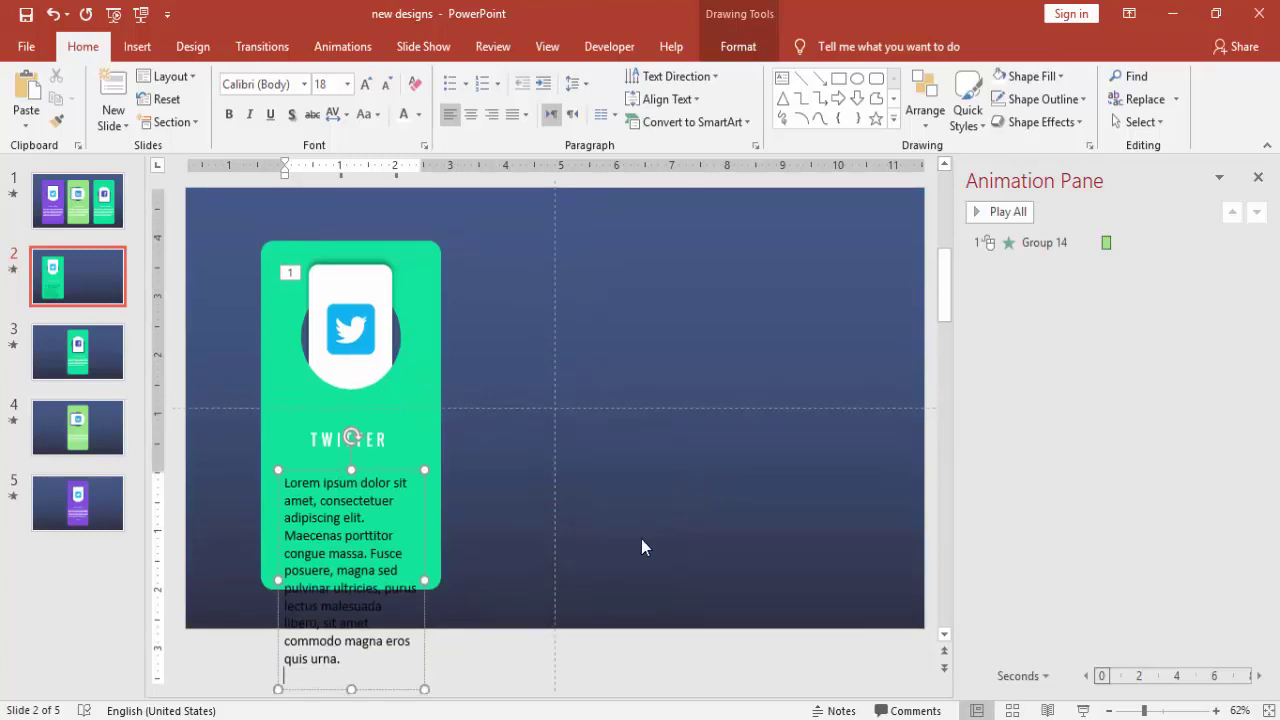
Step: Make the paragraph white, 11 pt and justified, then group it with the TWITTER title
left_click(397, 468)
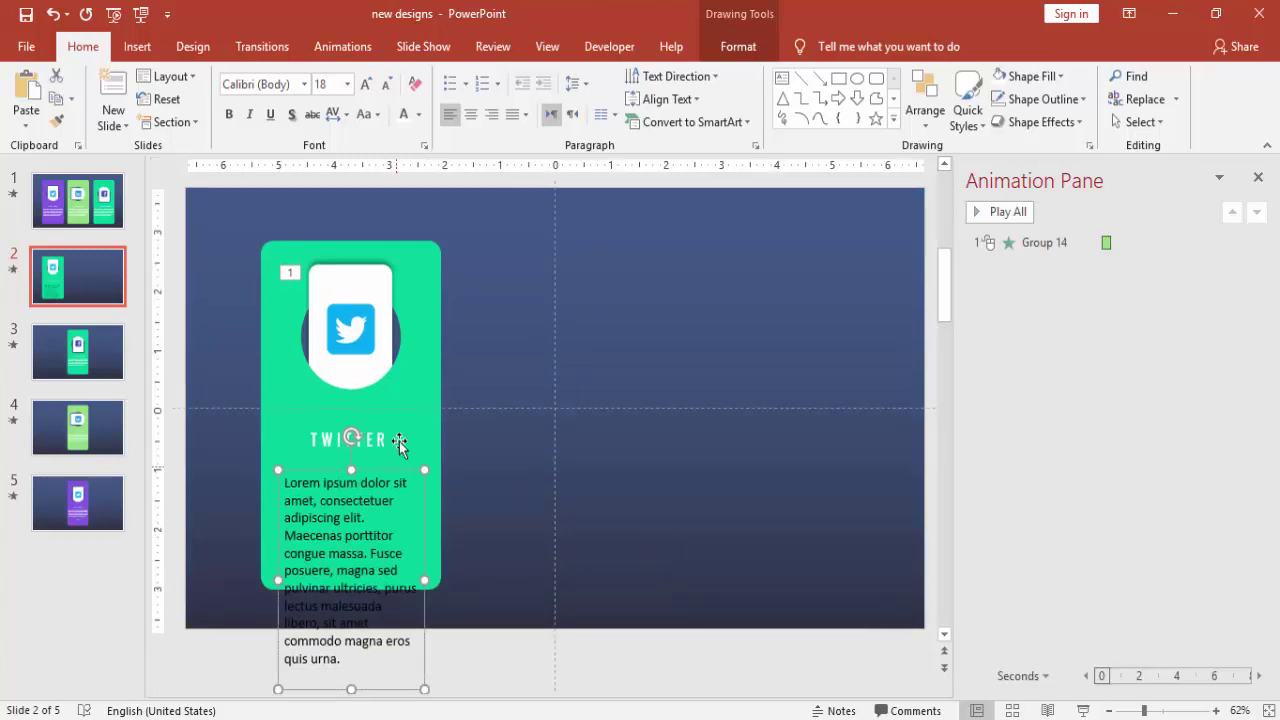
left_click(404, 114)
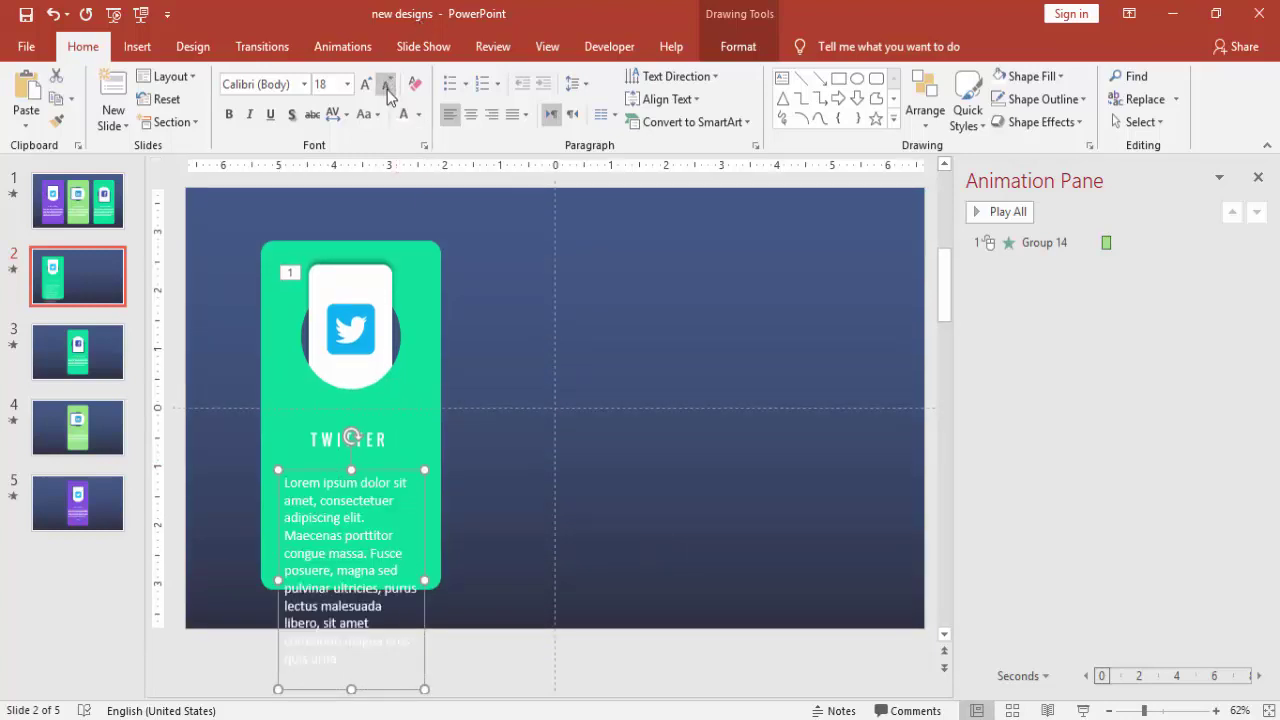
left_click(388, 86)
left_click(388, 86)
left_click(388, 86)
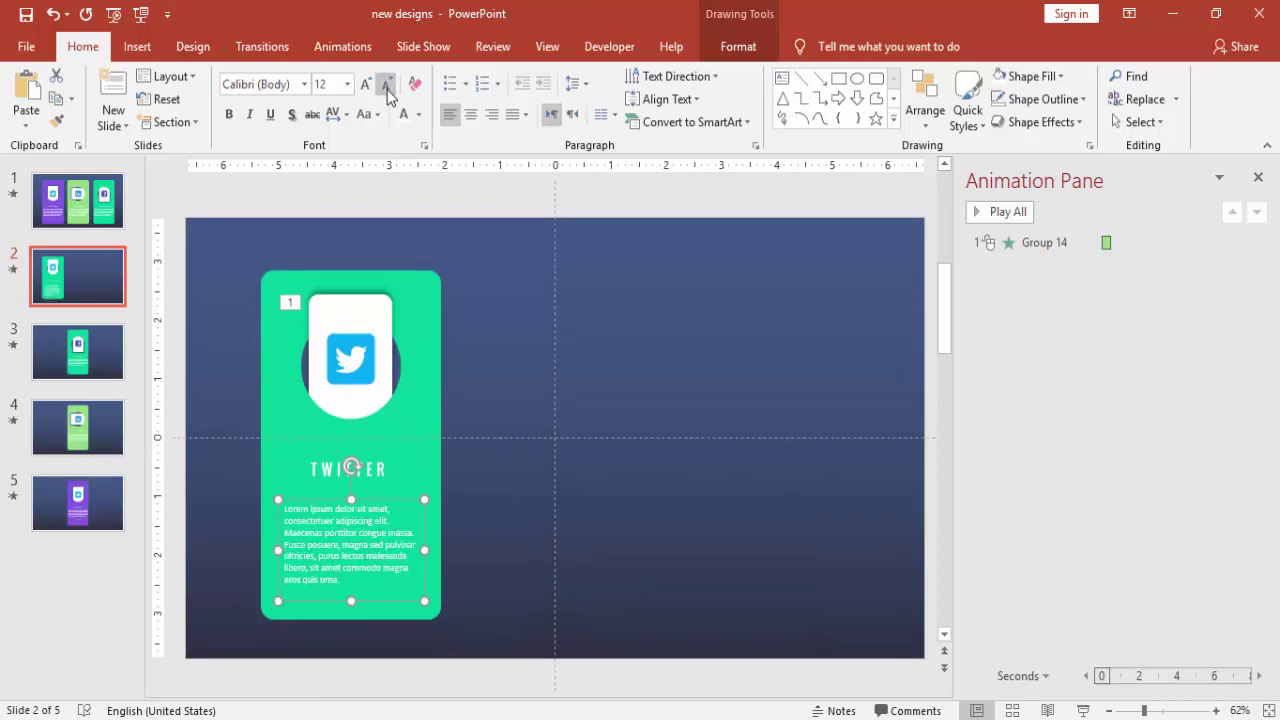
left_click(473, 117)
left_click(524, 114)
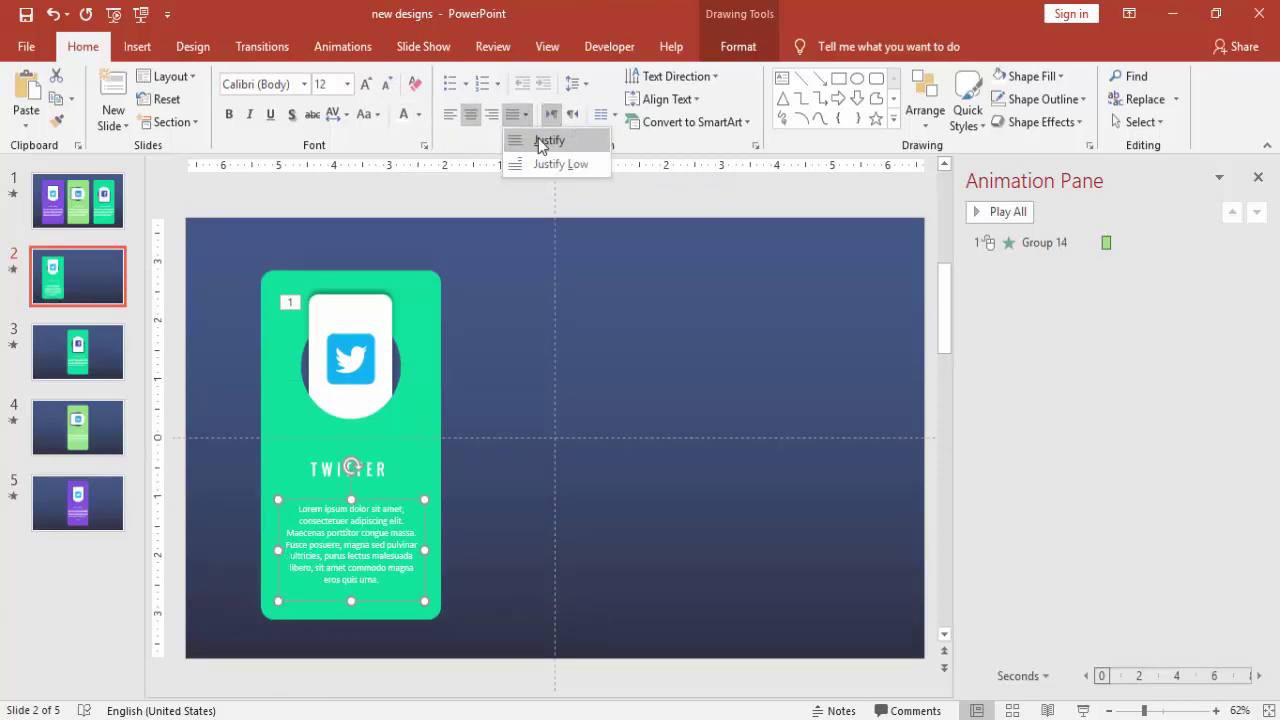
left_click(540, 142)
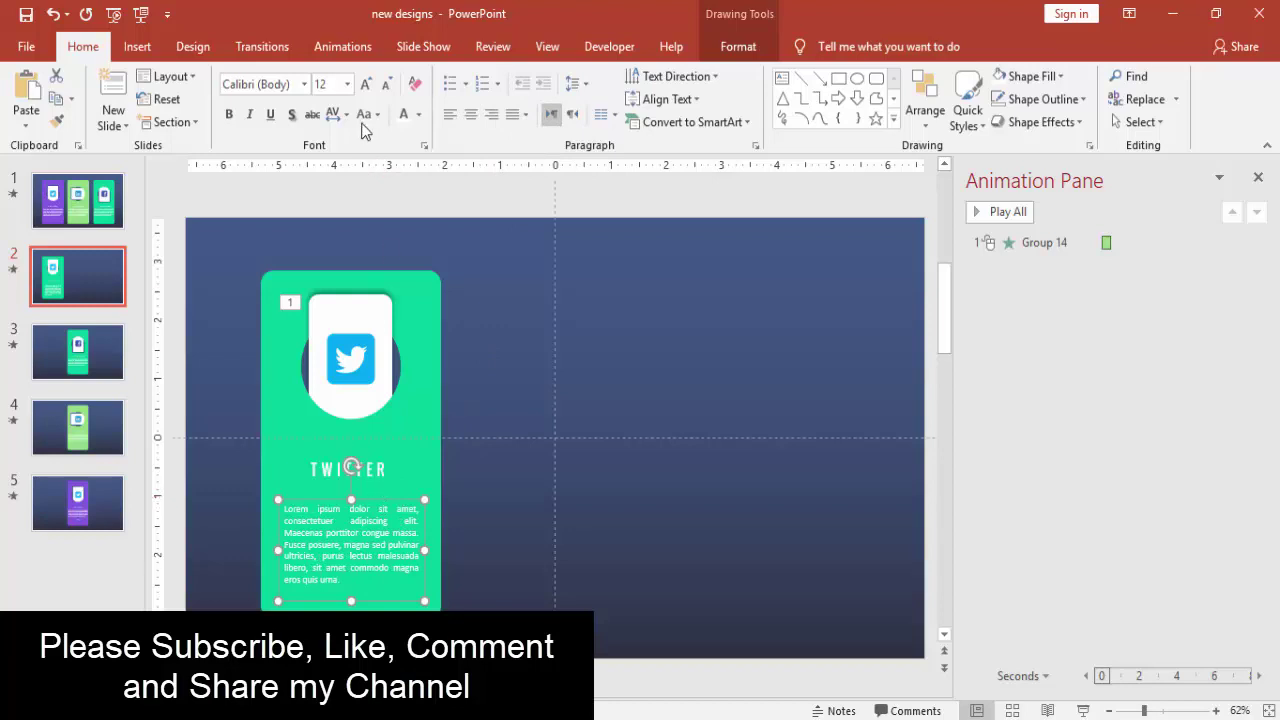
left_click(386, 84)
left_click_drag(390, 500, 389, 494)
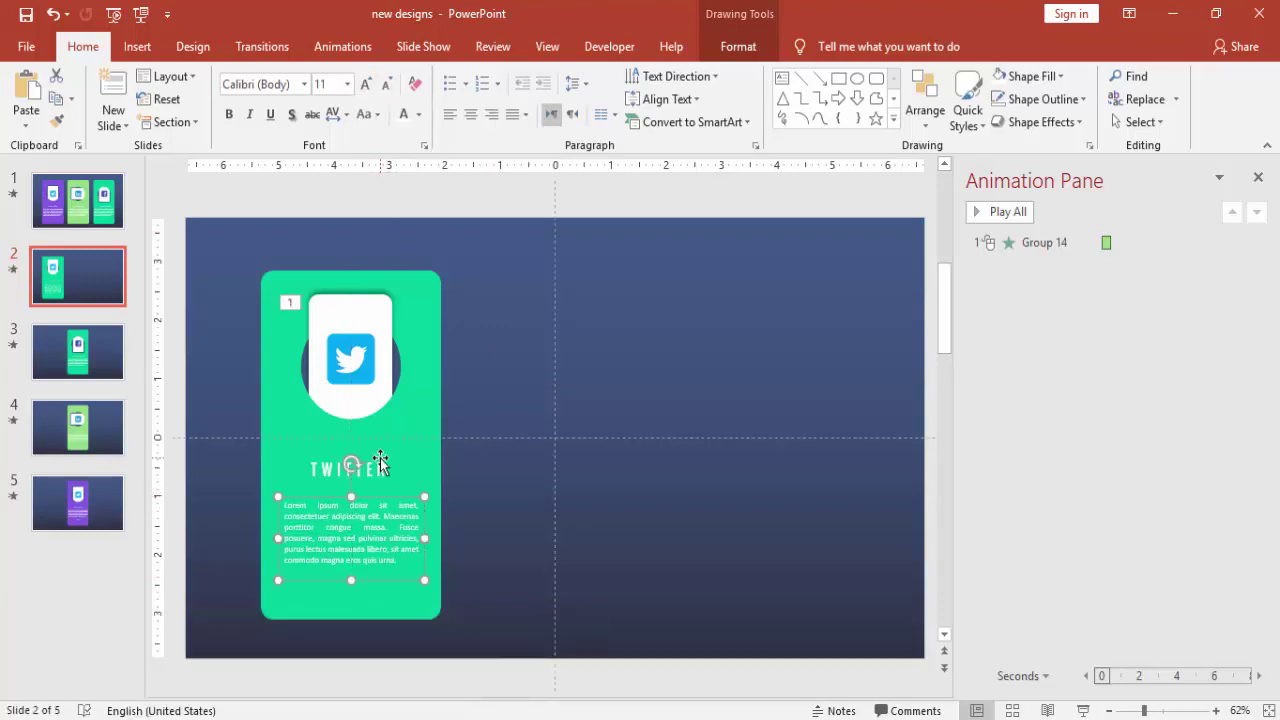
left_click(380, 463, "shift")
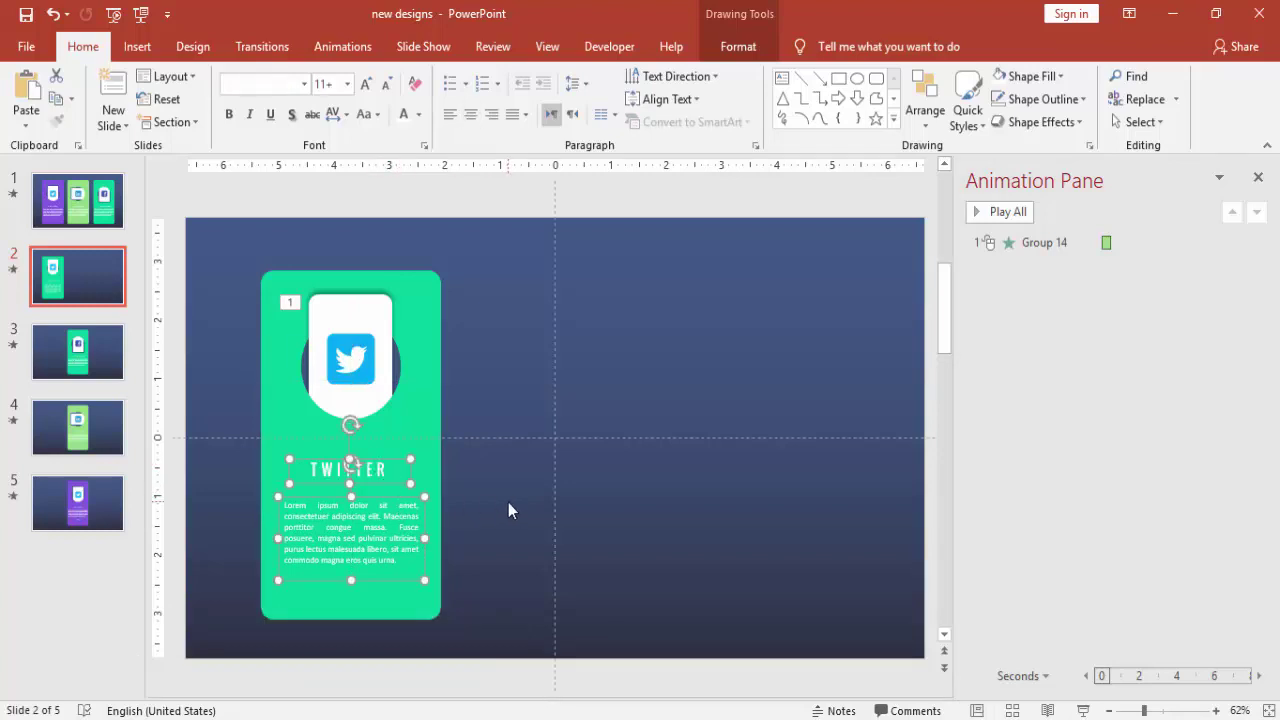
key("ctrl+g")
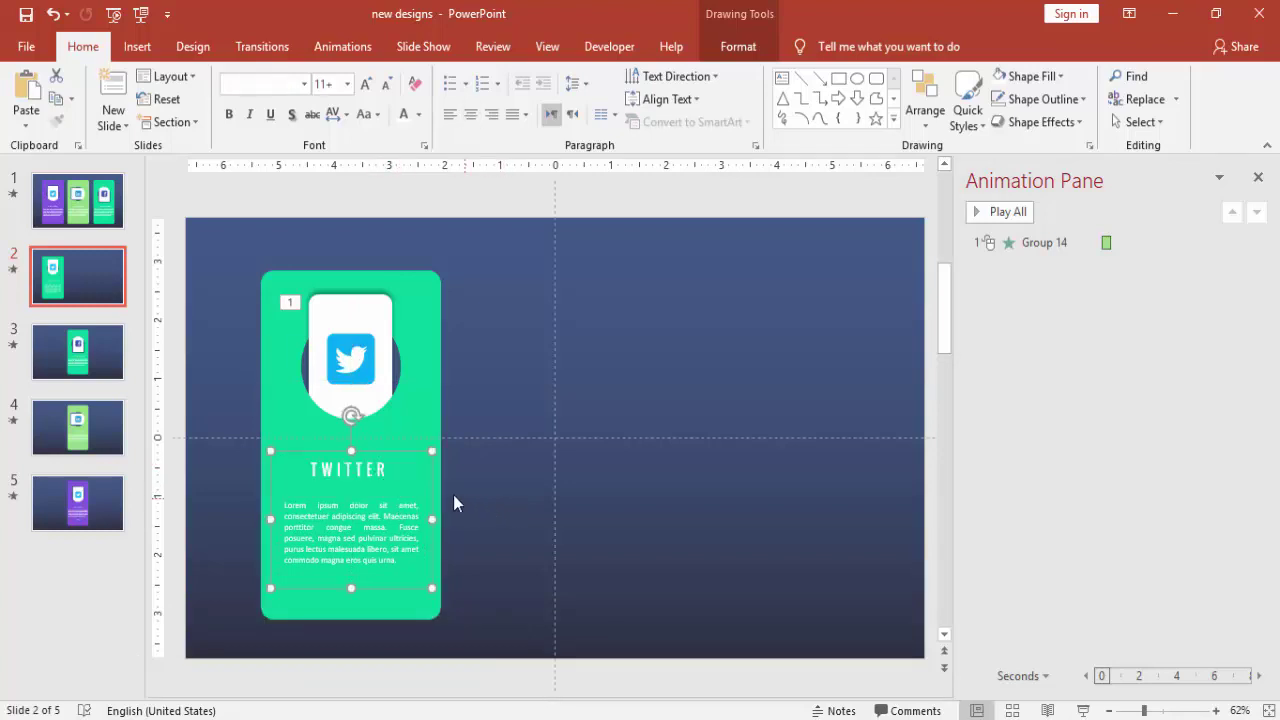
Step: Give the TWITTER title group a Peek In entrance that starts With Previous
left_click(345, 47)
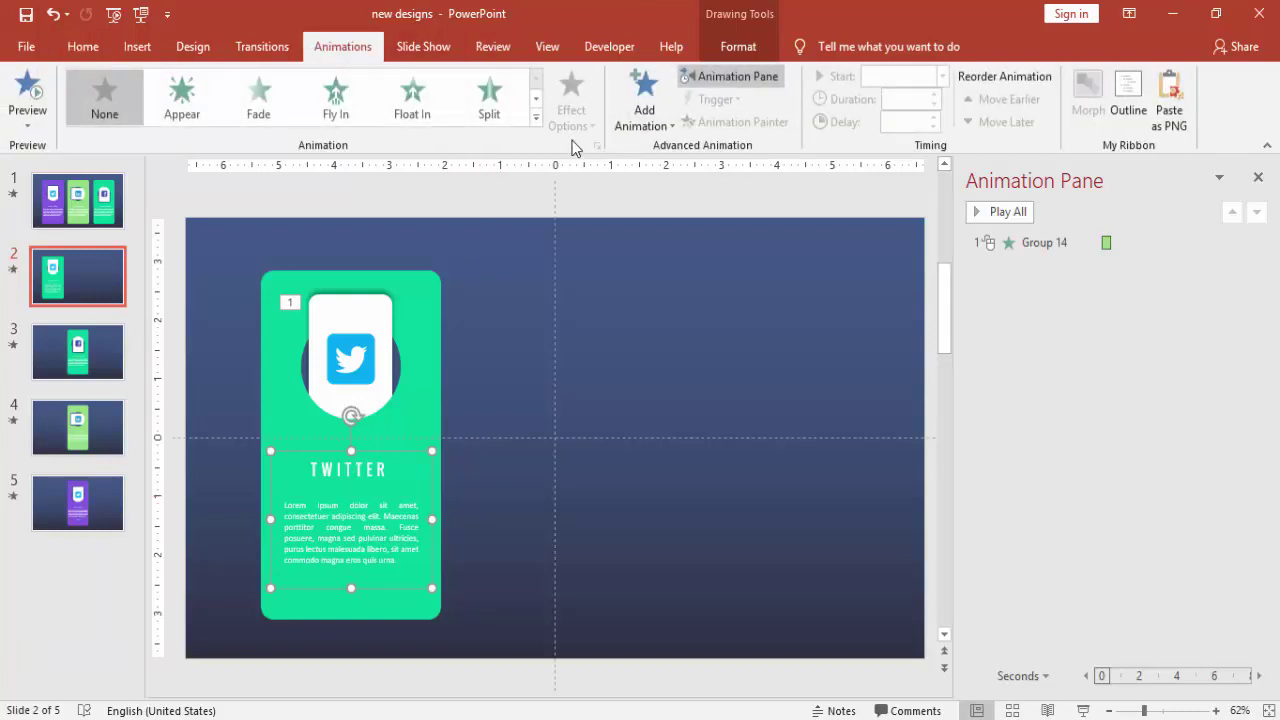
left_click(629, 121)
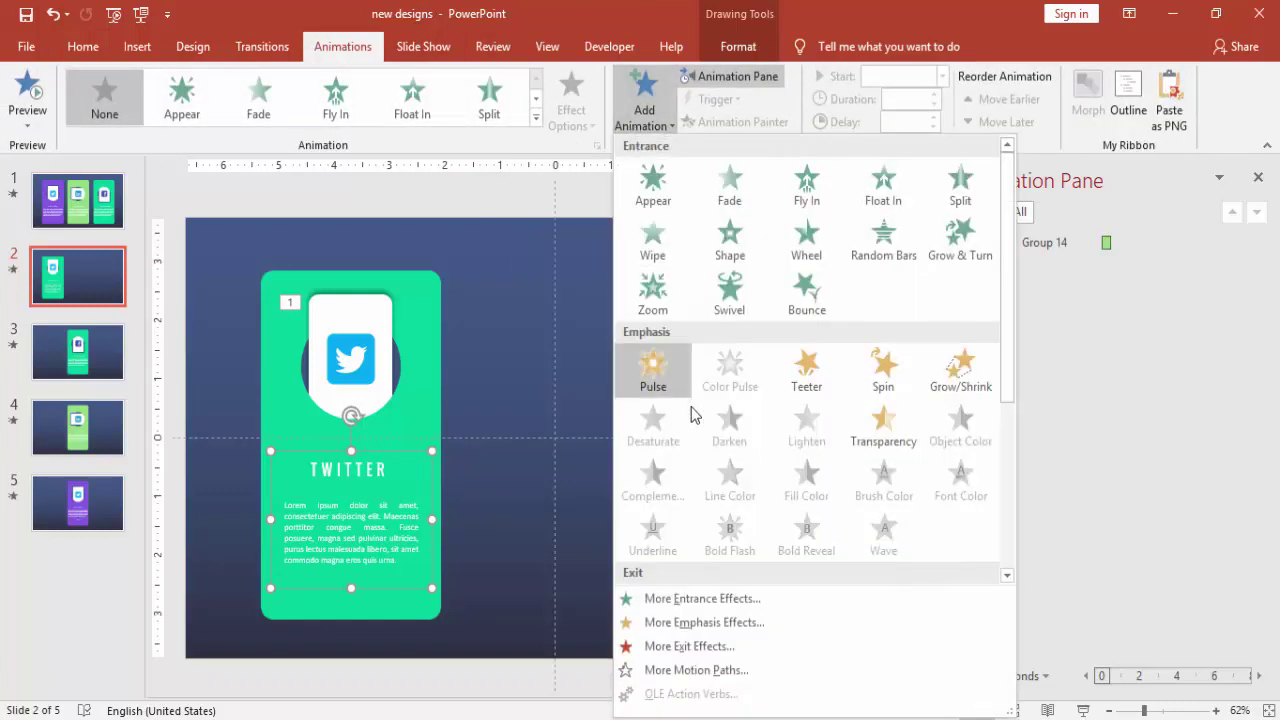
left_click(668, 598)
scroll(575, 470, "down", 1)
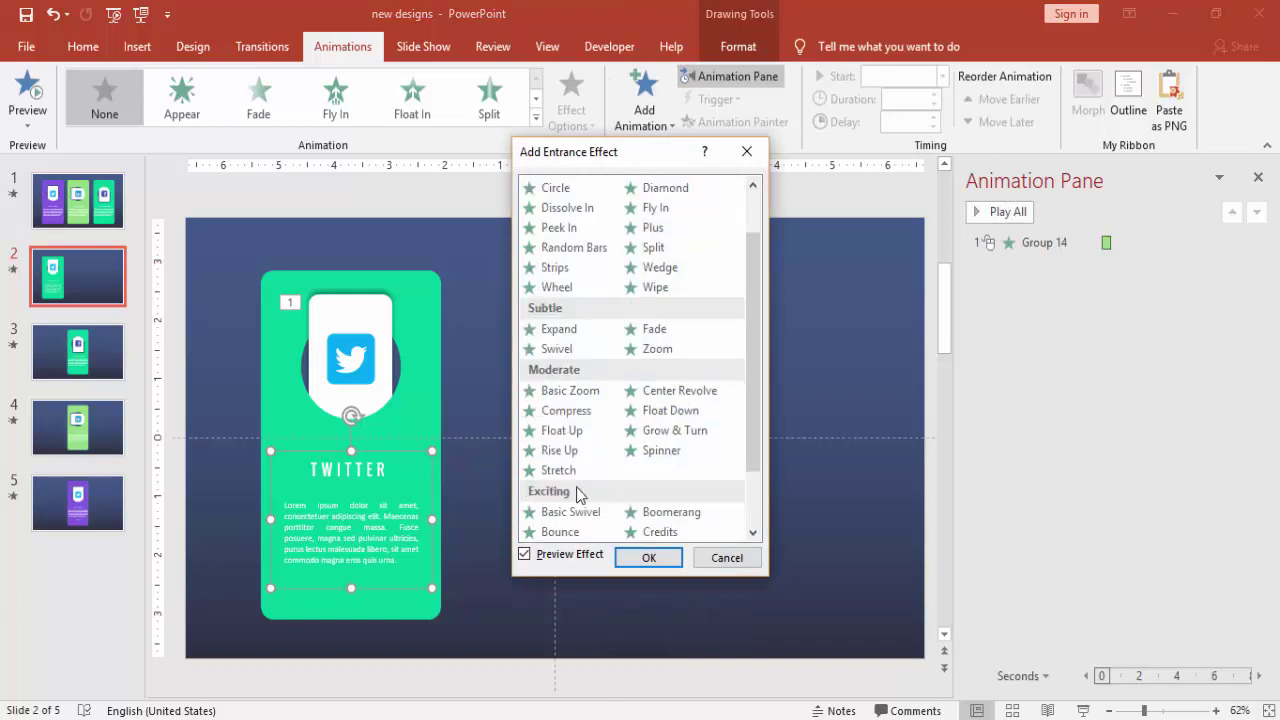
left_click(562, 228)
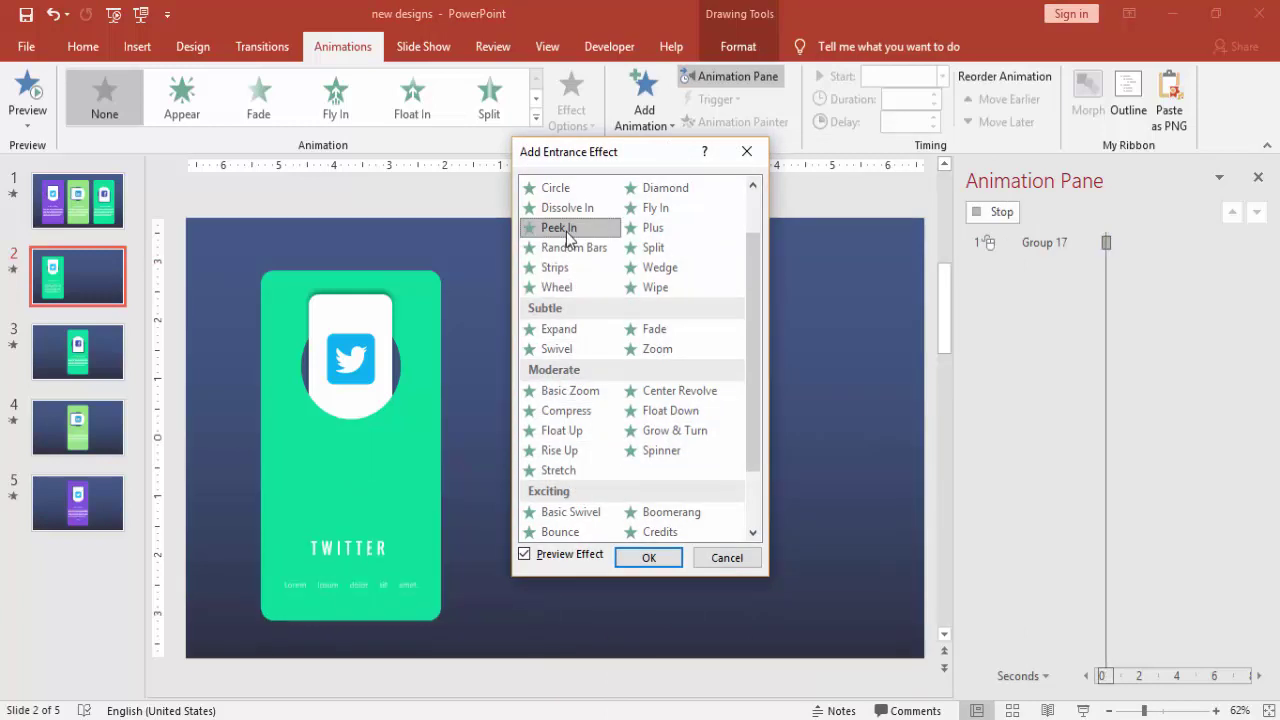
left_click(652, 558)
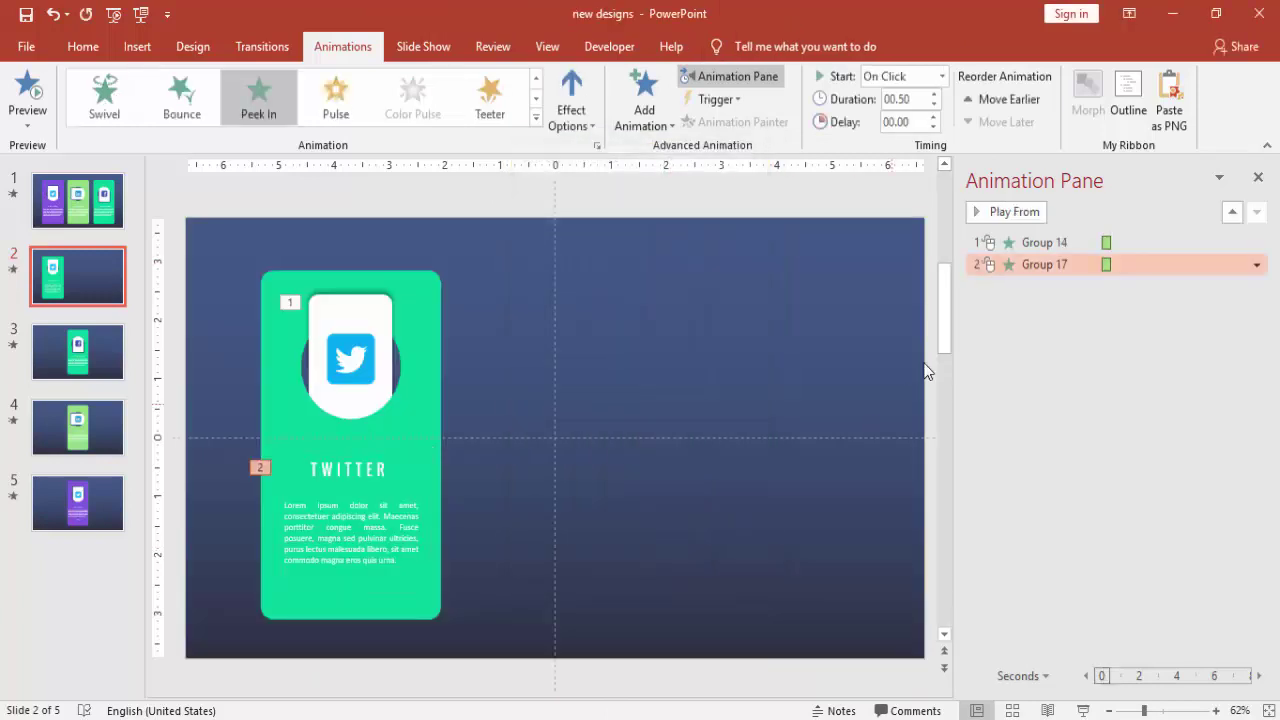
left_click(941, 77)
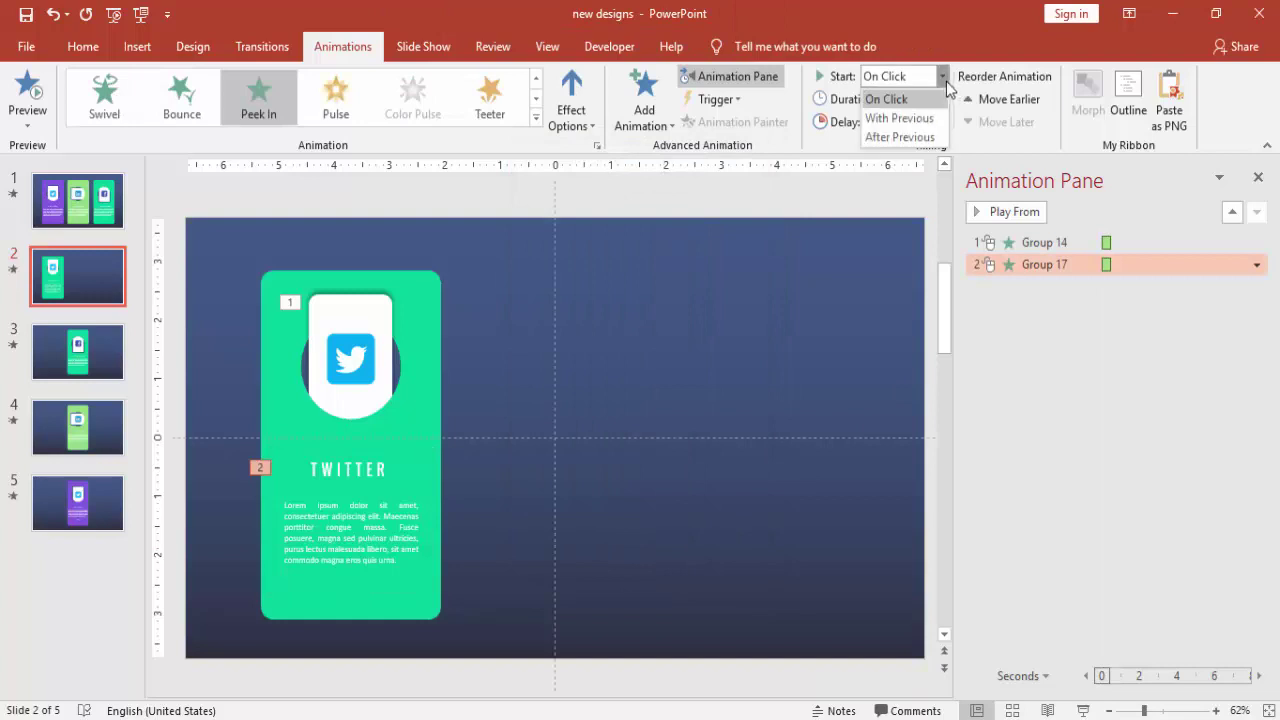
left_click(898, 118)
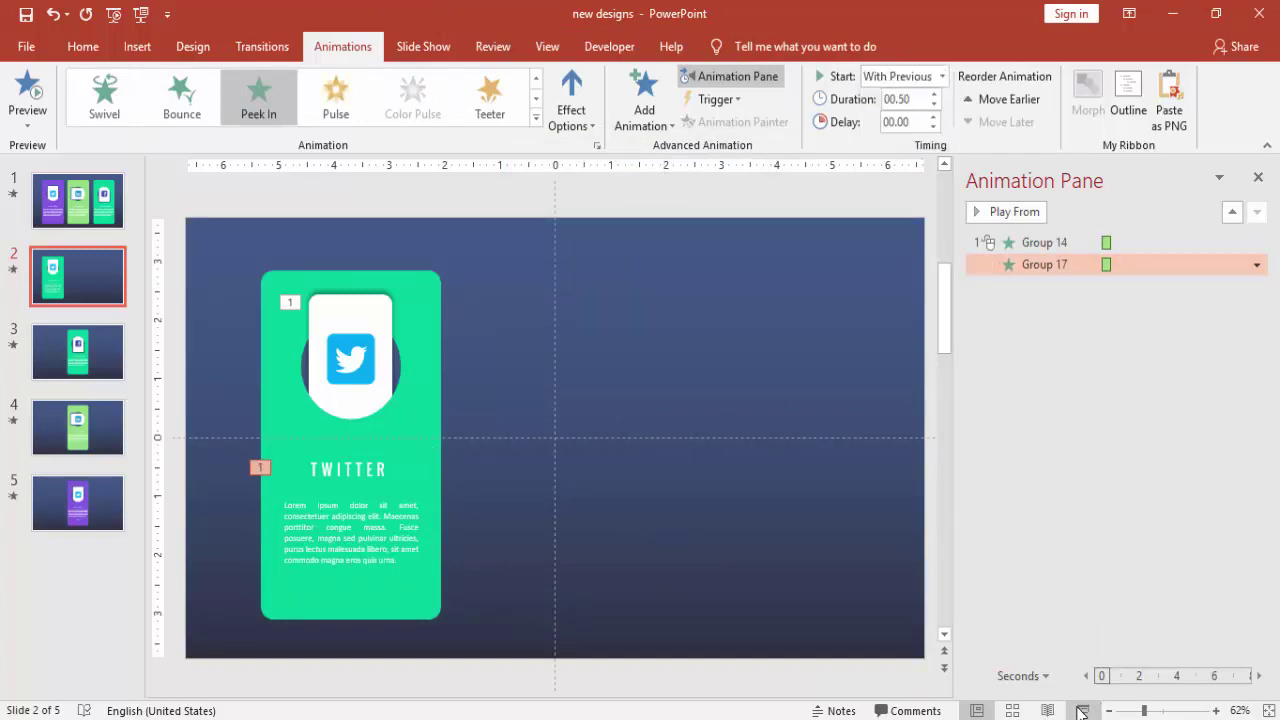
Step: Preview the slide as a full-screen show, then return to editing
left_click(1047, 707)
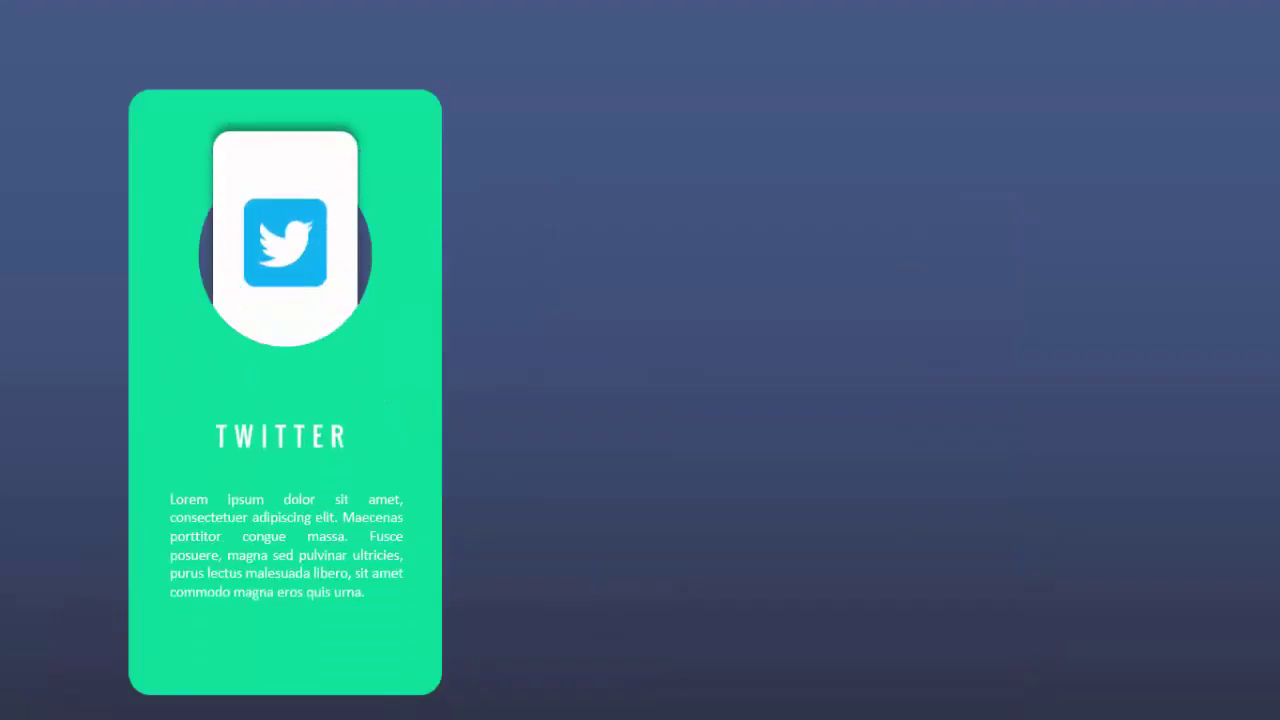
key("Escape")
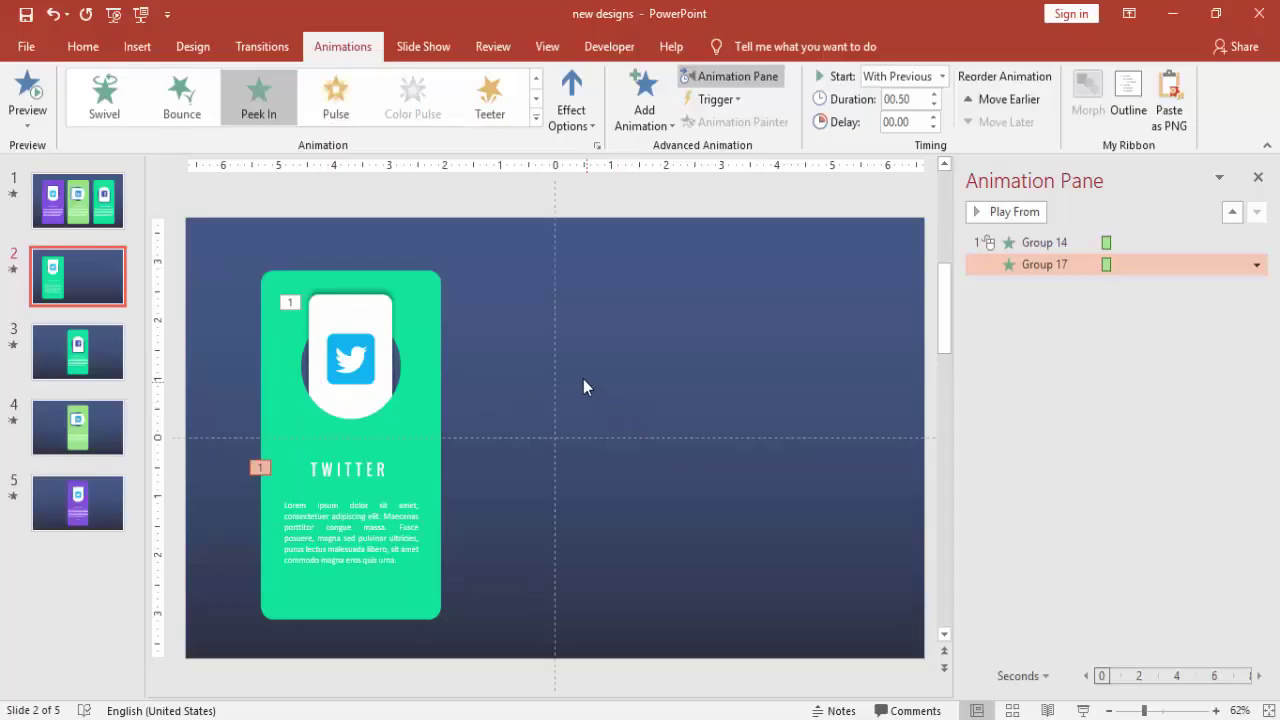
left_click(512, 327)
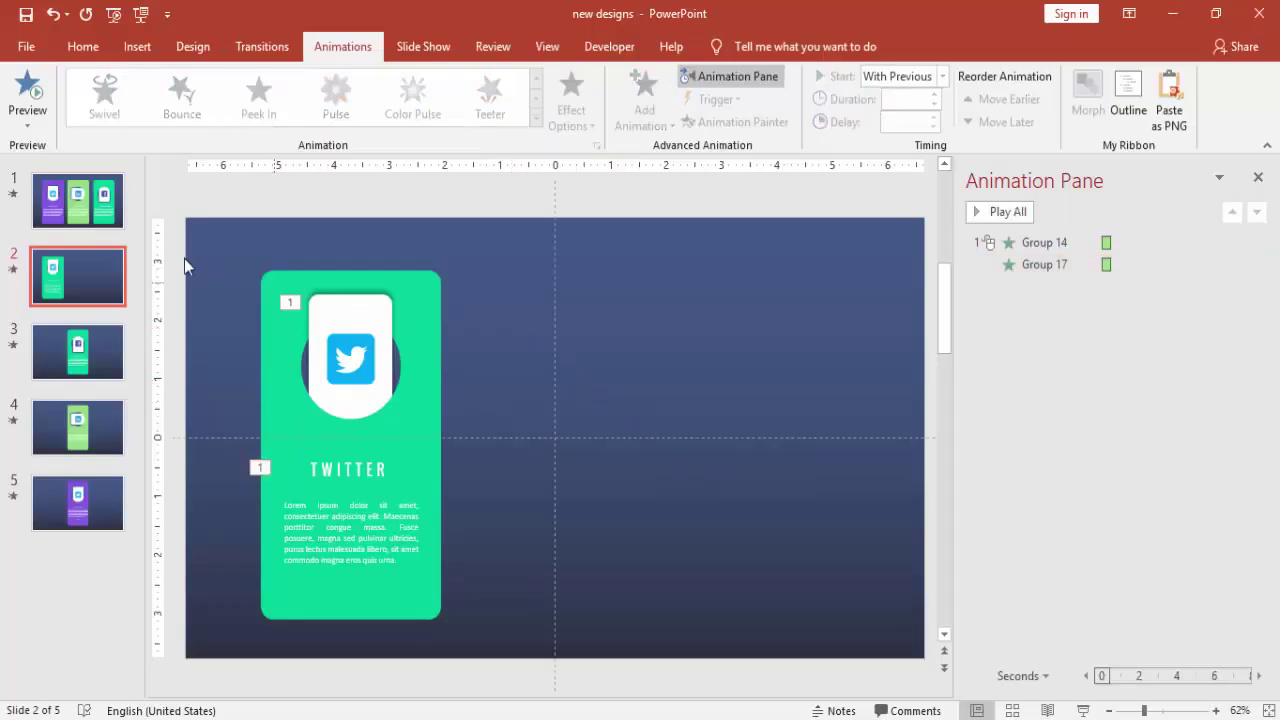
Step: On slide 1, make the Facebook icon's Peek In entrance come From Top
left_click(103, 210)
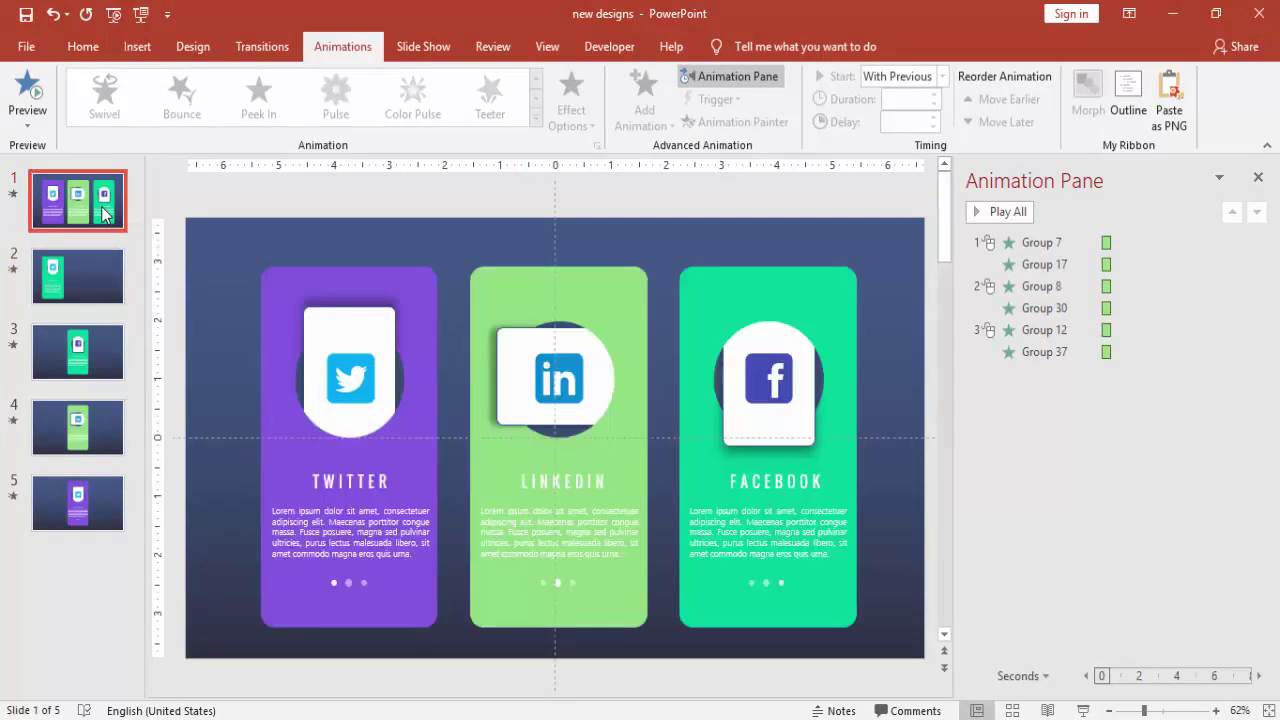
left_click(799, 365)
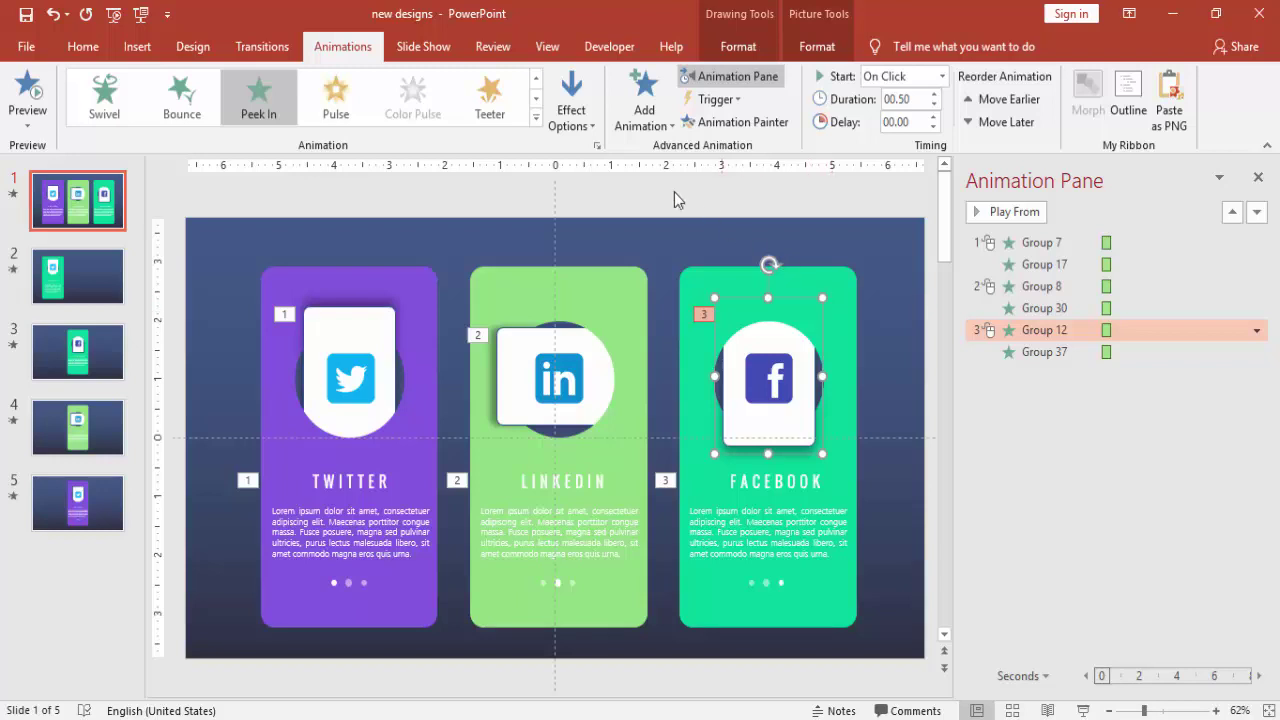
left_click(592, 130)
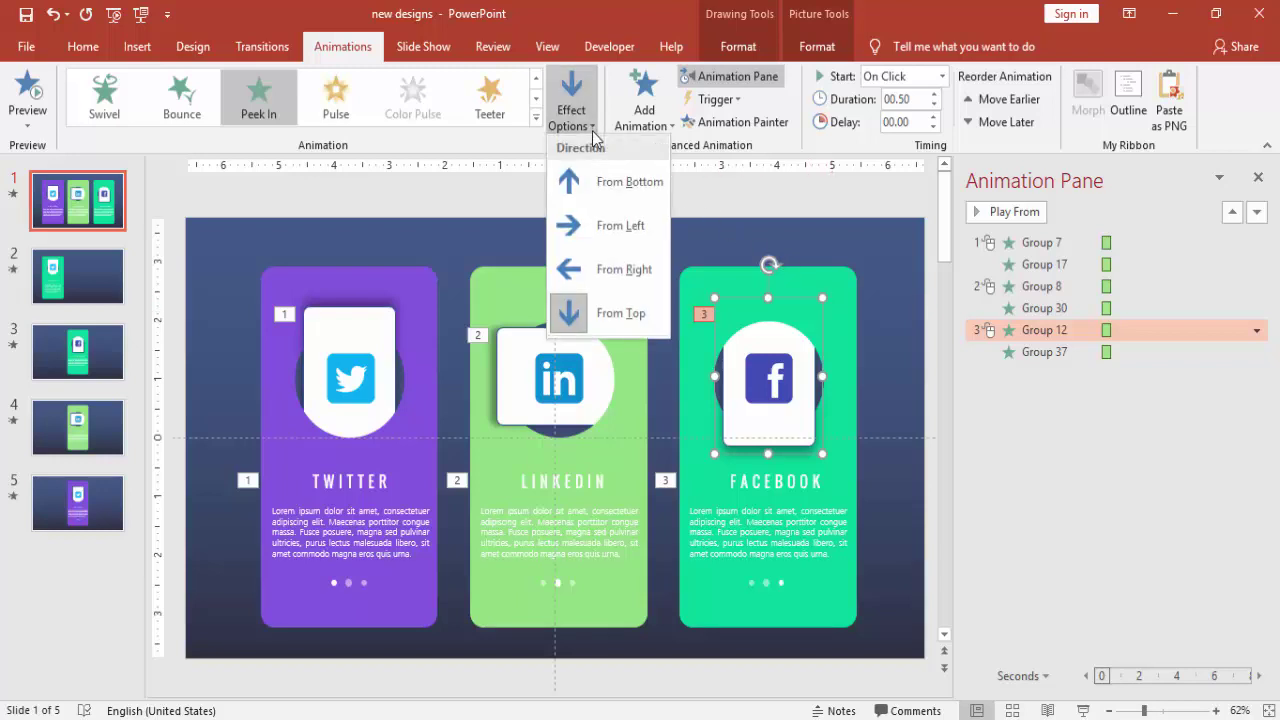
left_click(630, 314)
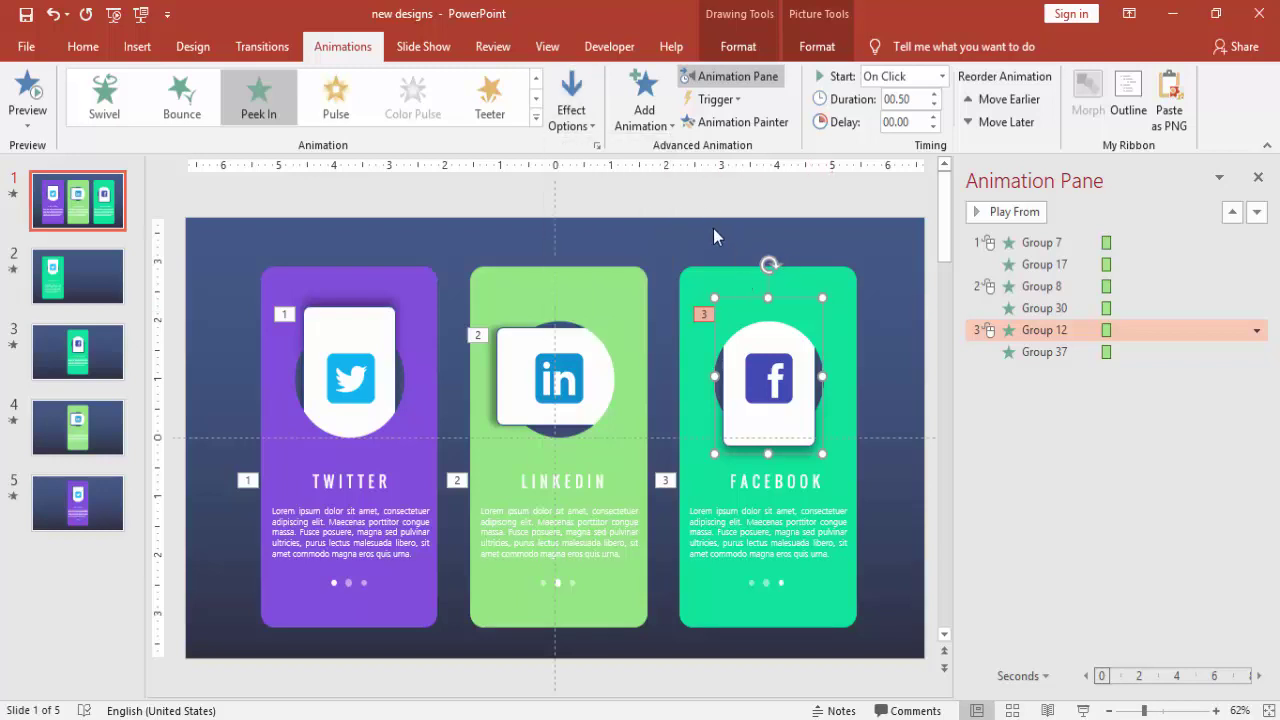
Step: Change the direction of the LinkedIn icon's Peek In entrance
left_click(507, 344)
left_click(572, 112)
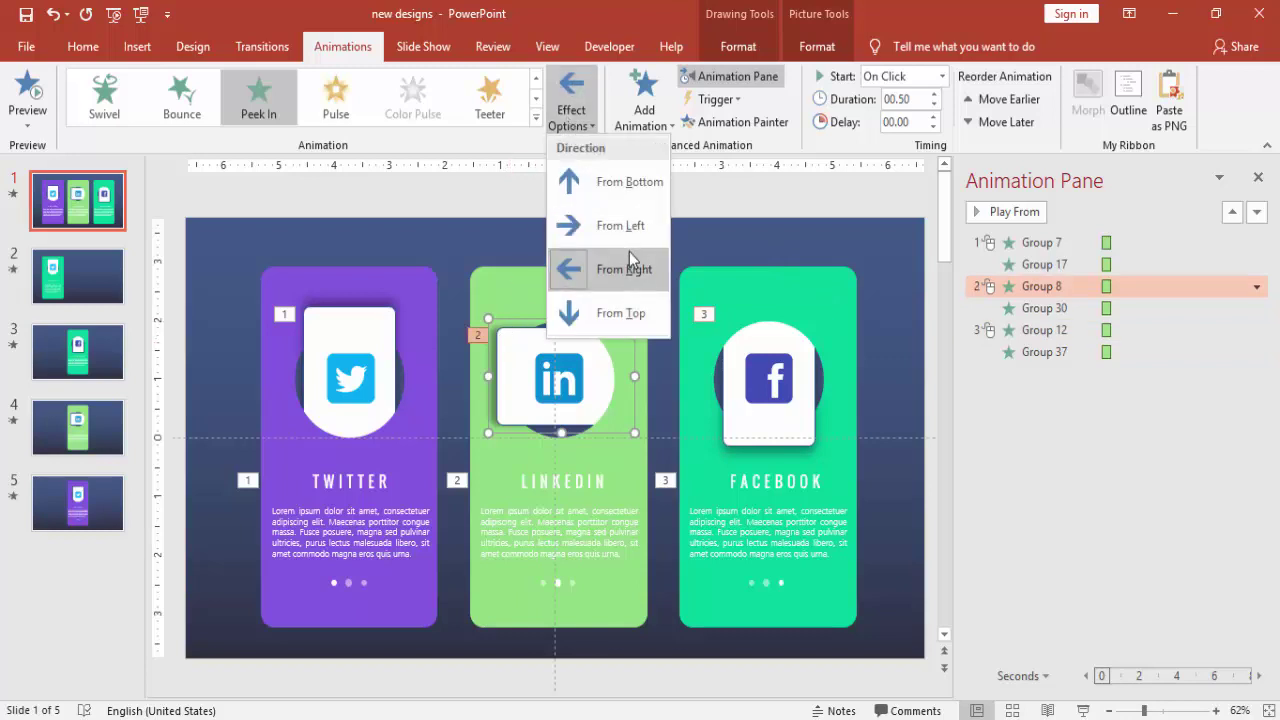
left_click(622, 226)
Step: Undo the accidental moves of the LinkedIn card's green pieces and return to slide 2
left_click(504, 277)
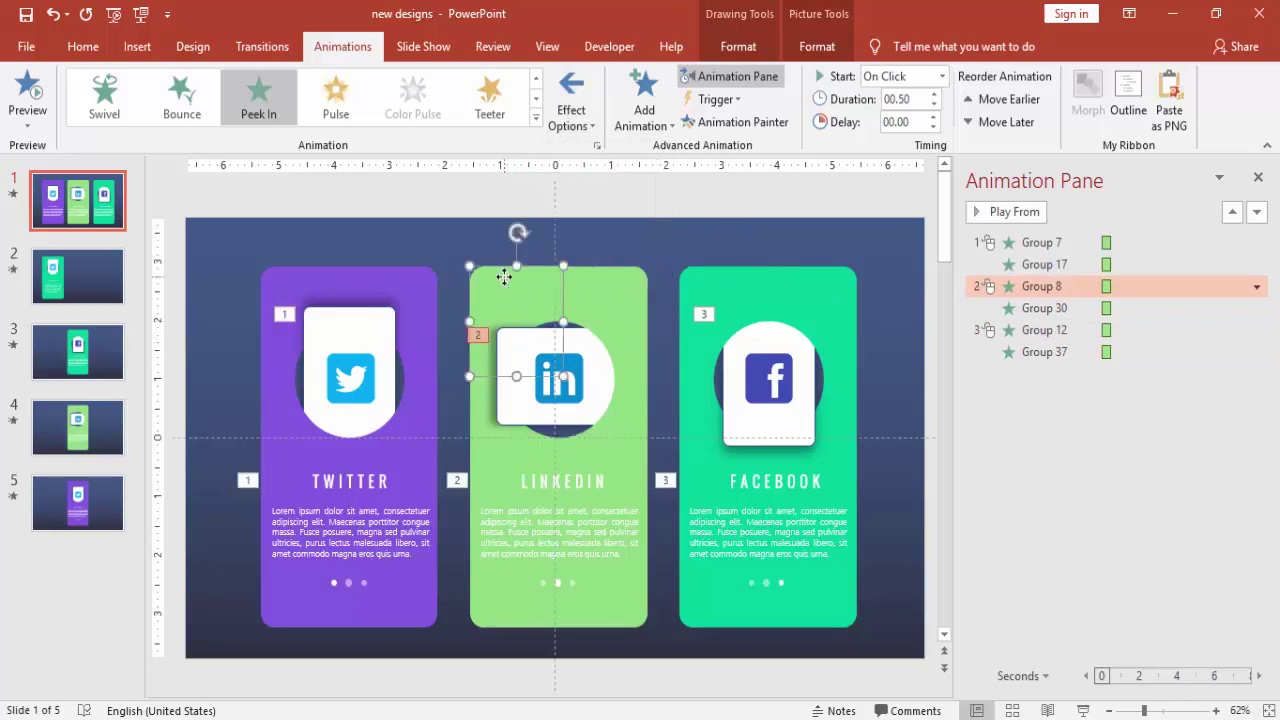
left_click_drag(517, 283, 452, 258)
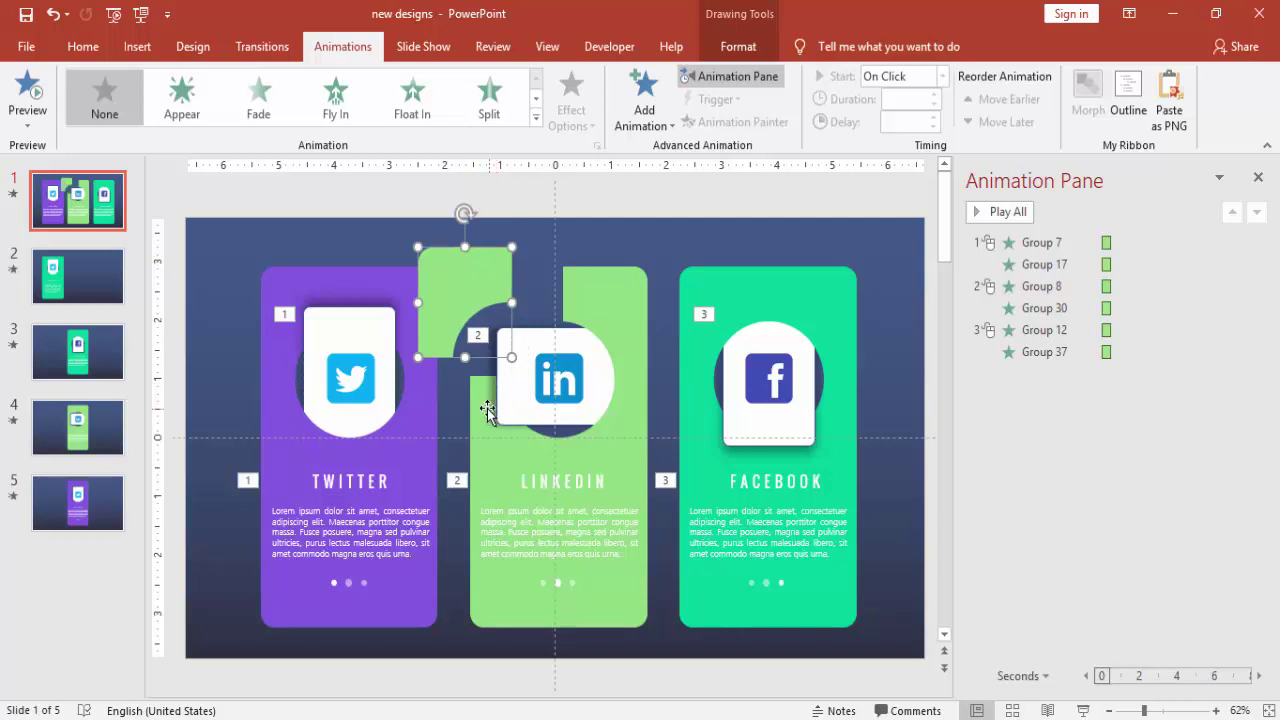
left_click_drag(487, 410, 434, 408)
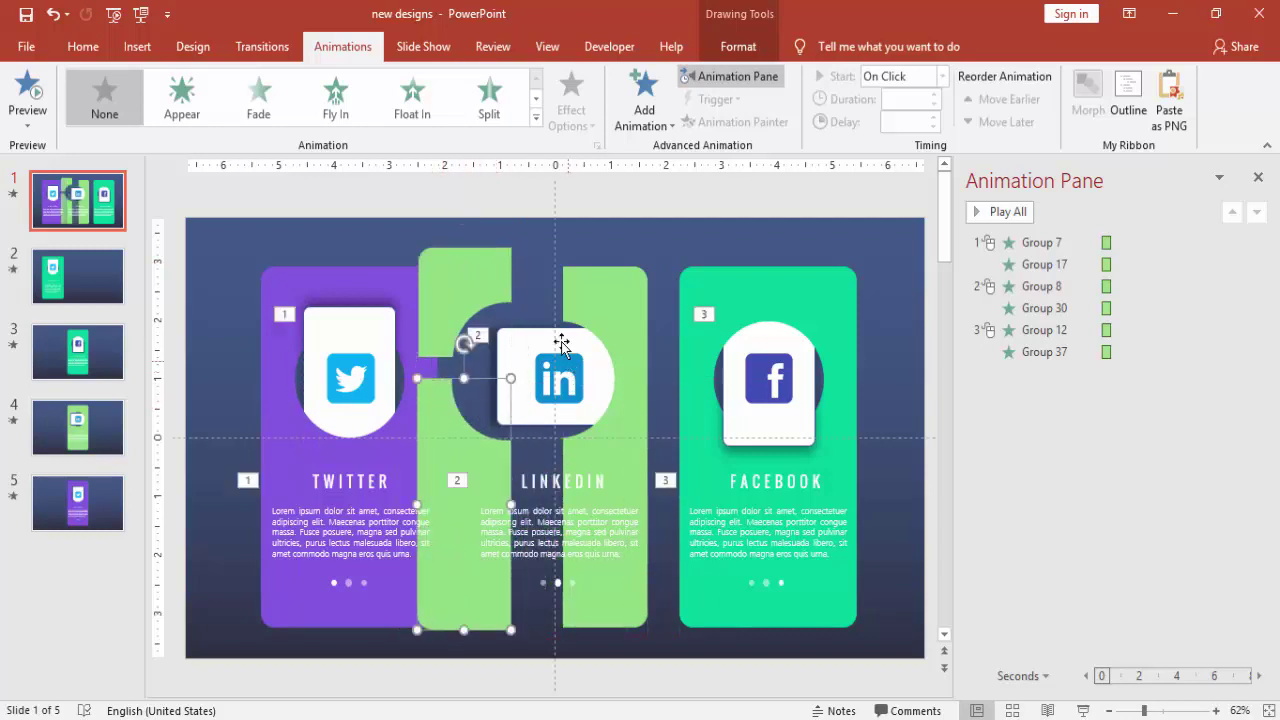
key("ctrl+z")
key("ctrl+z")
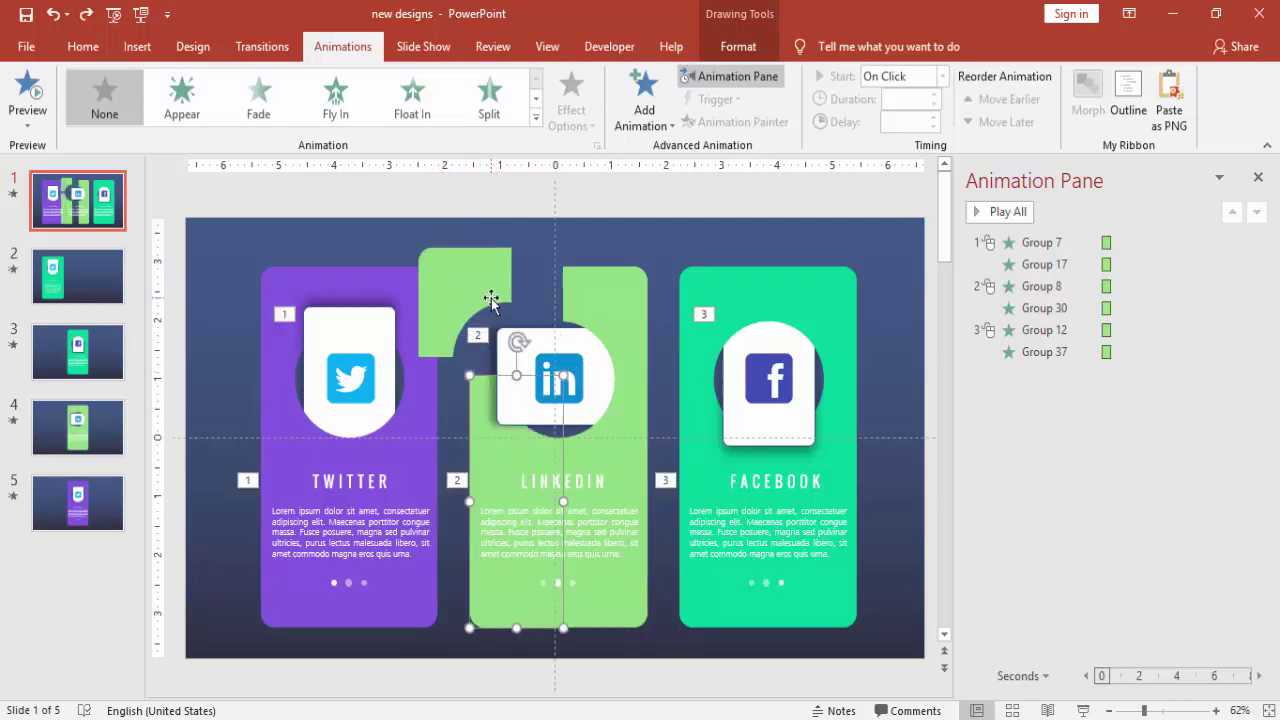
left_click(89, 285)
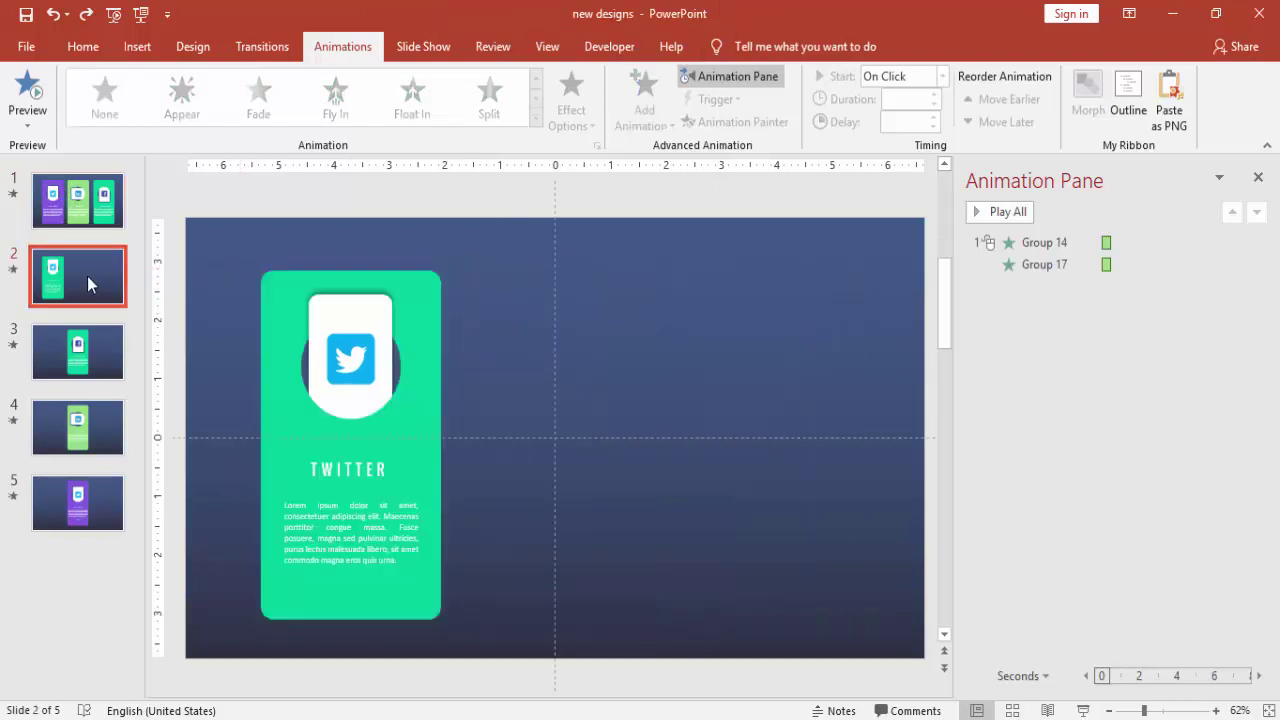
Step: Switch to slide 3, which holds the single Facebook card
left_click(117, 357)
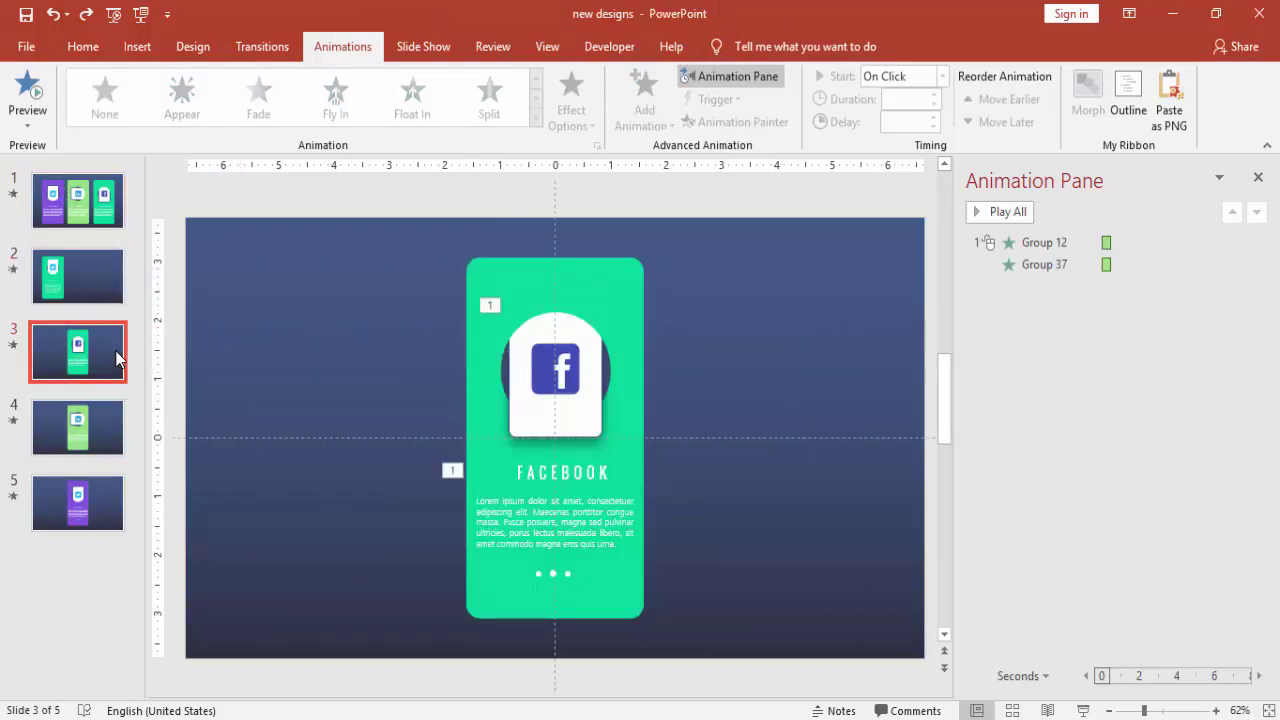